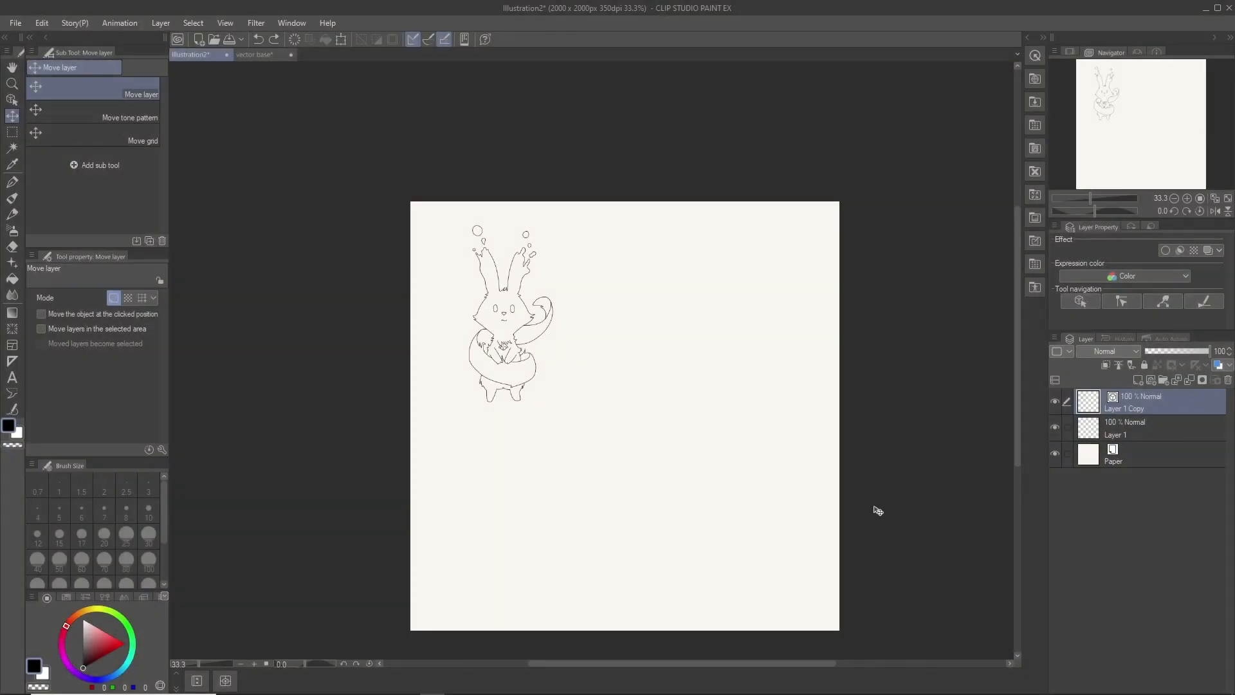
Step: Scale the vector bunny on Layer 1 Copy down to 47%, keeping its aspect ratio
key("ctrl+t")
left_click_drag(555, 405, 501, 311)
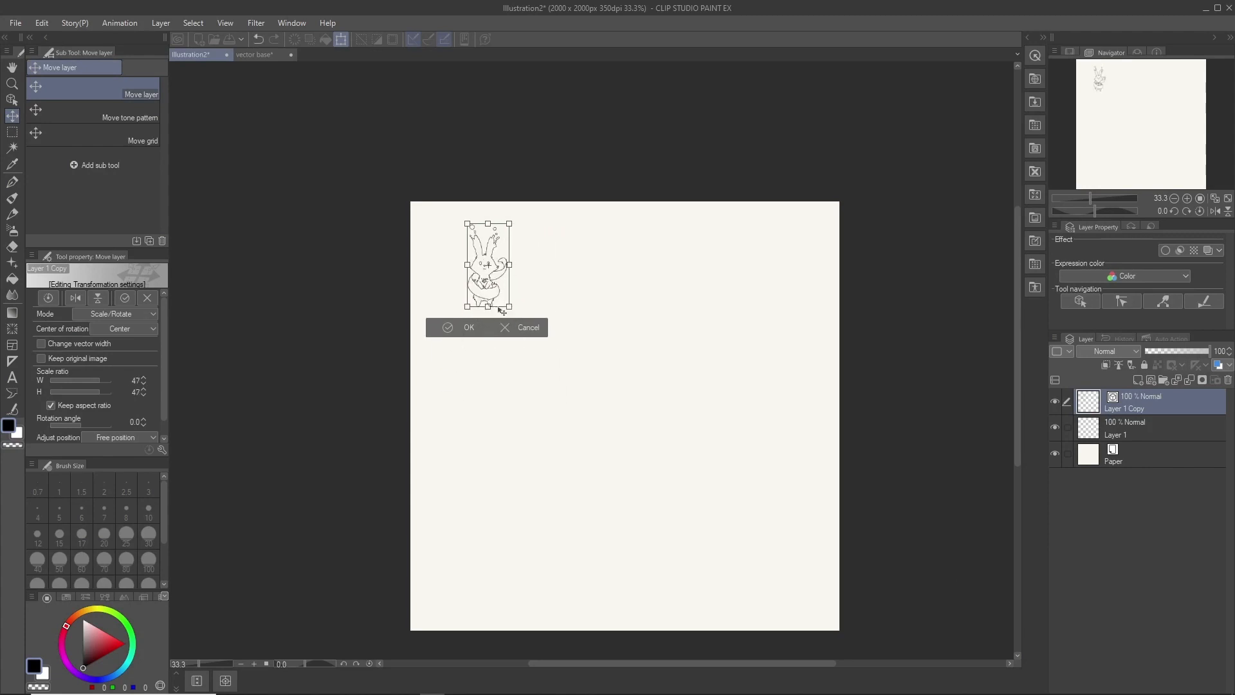
left_click(453, 329)
Step: Duplicate the small bunny layer, place the copy to the right of the original and rasterize it
right_click(1140, 410)
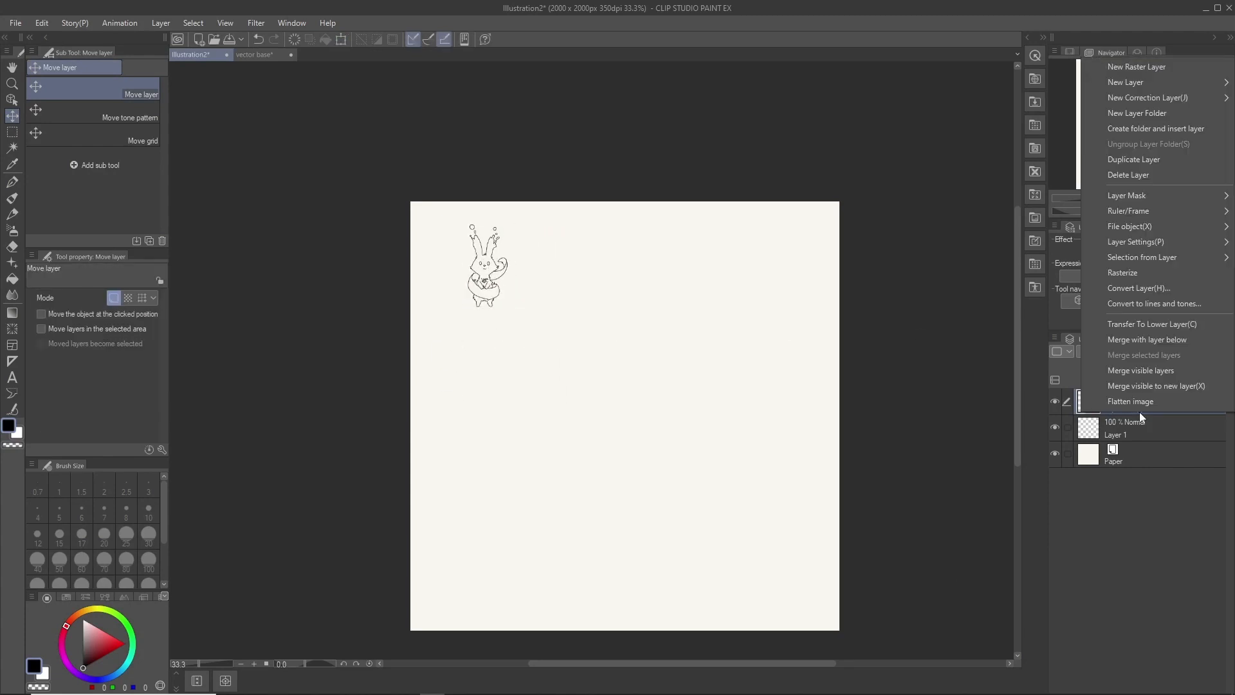
left_click(1137, 161)
left_click_drag(518, 313, 728, 313)
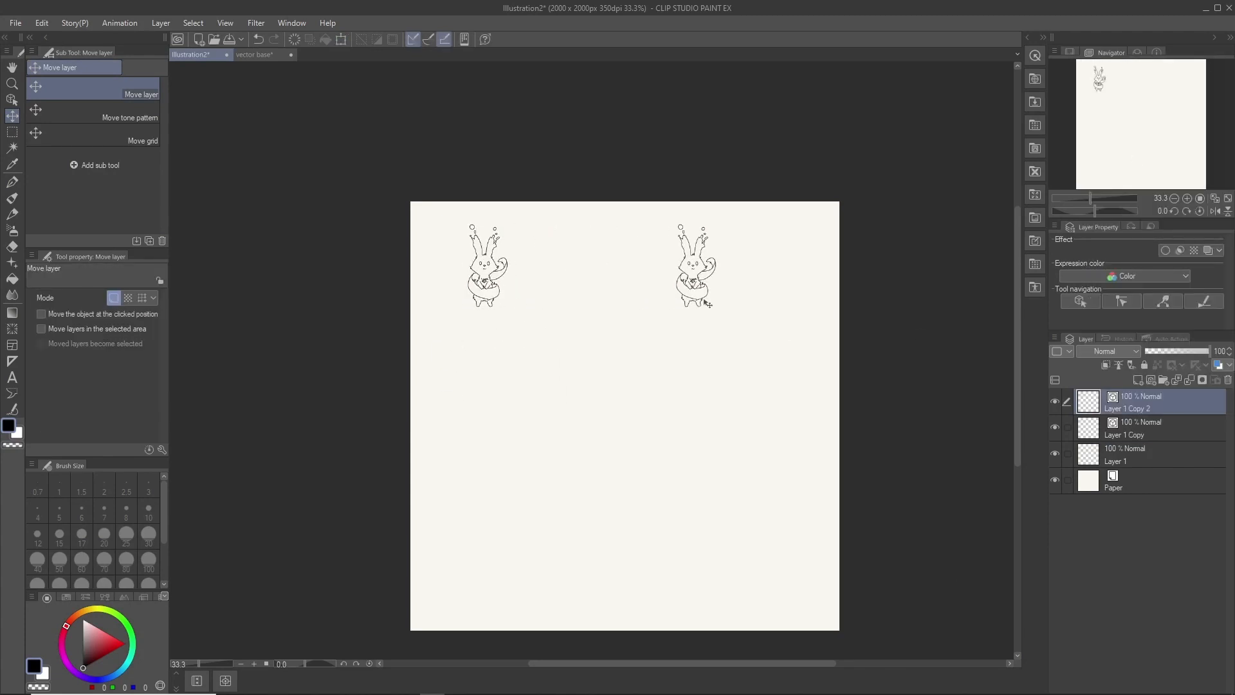
right_click(1140, 410)
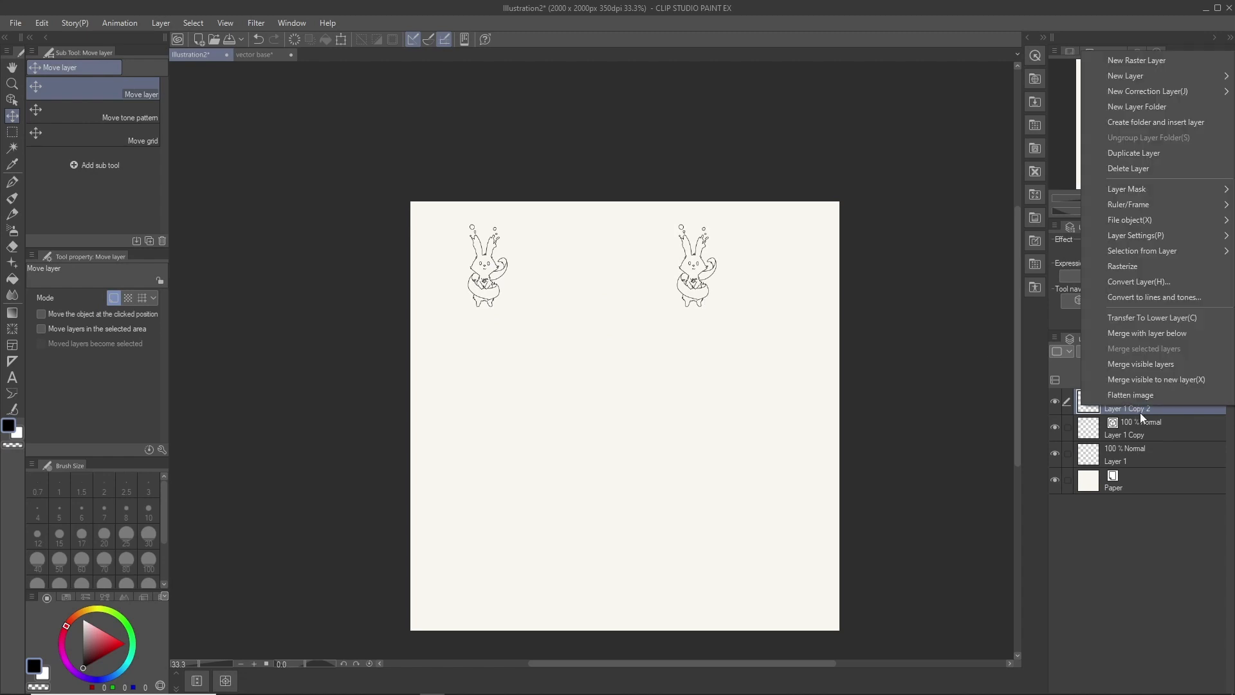
left_click(1145, 262)
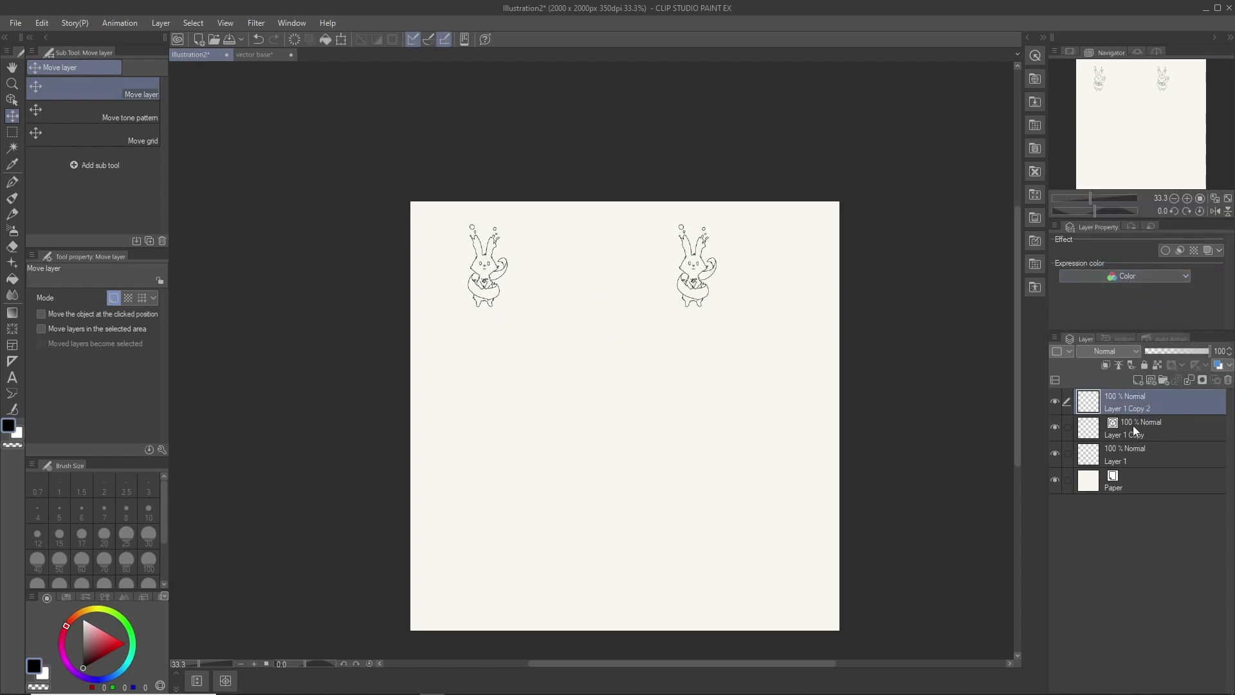
Step: Enlarge the vector bunny on Layer 1 Copy so it fills most of the canvas's left half
left_click(1133, 426)
key("ctrl+t")
mouse_move(509, 307)
left_mouse_down()
mouse_move(610, 511)
mouse_move(555, 509)
left_mouse_up()
left_click(484, 564)
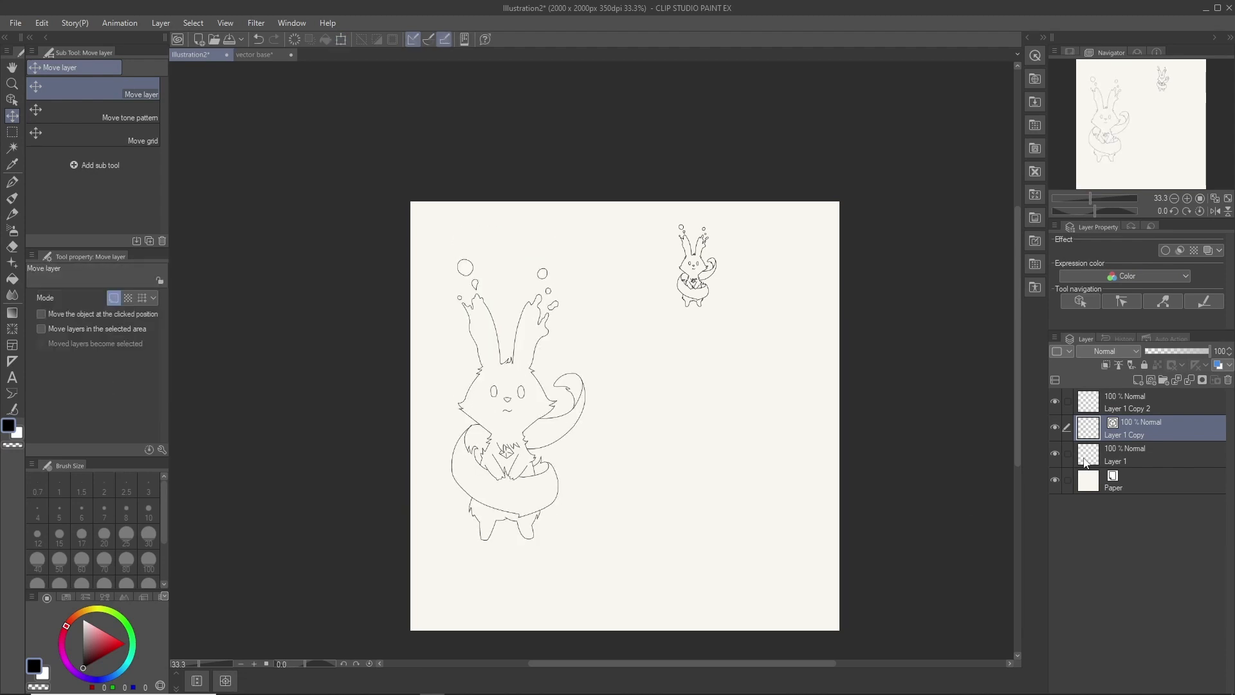
Step: Scale the rasterized bunny on Layer 1 Copy 2 up to 320%, place it beside the vector bunny and compare their lines
left_click(1147, 405)
key("ctrl+t")
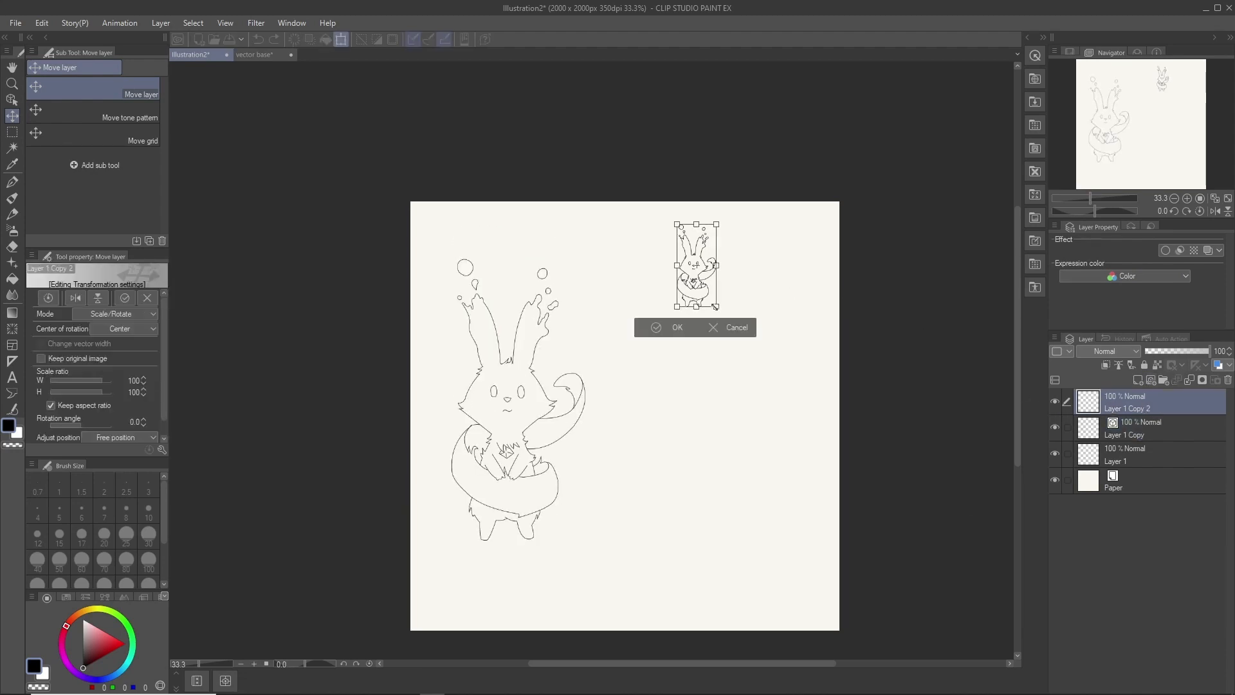
left_click_drag(715, 307, 804, 489)
mouse_move(794, 407)
left_mouse_down()
mouse_move(768, 482)
mouse_move(775, 447)
left_mouse_up()
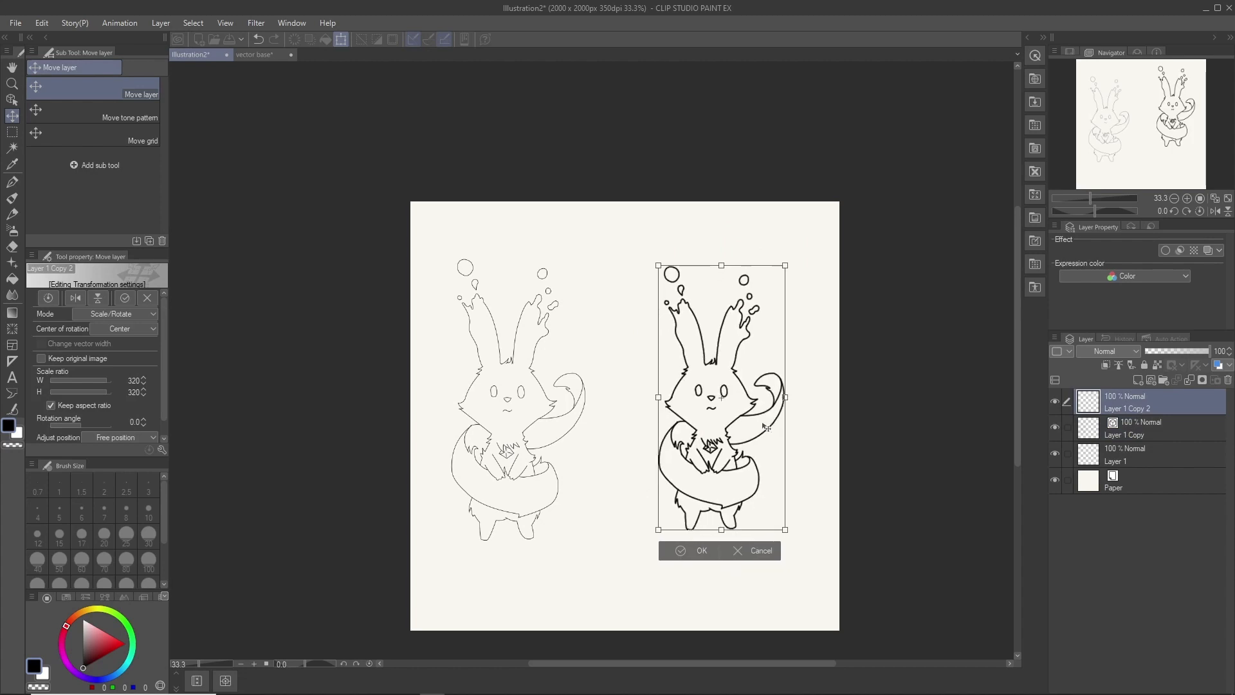
left_click(689, 550)
scroll(637, 454, "up", 4)
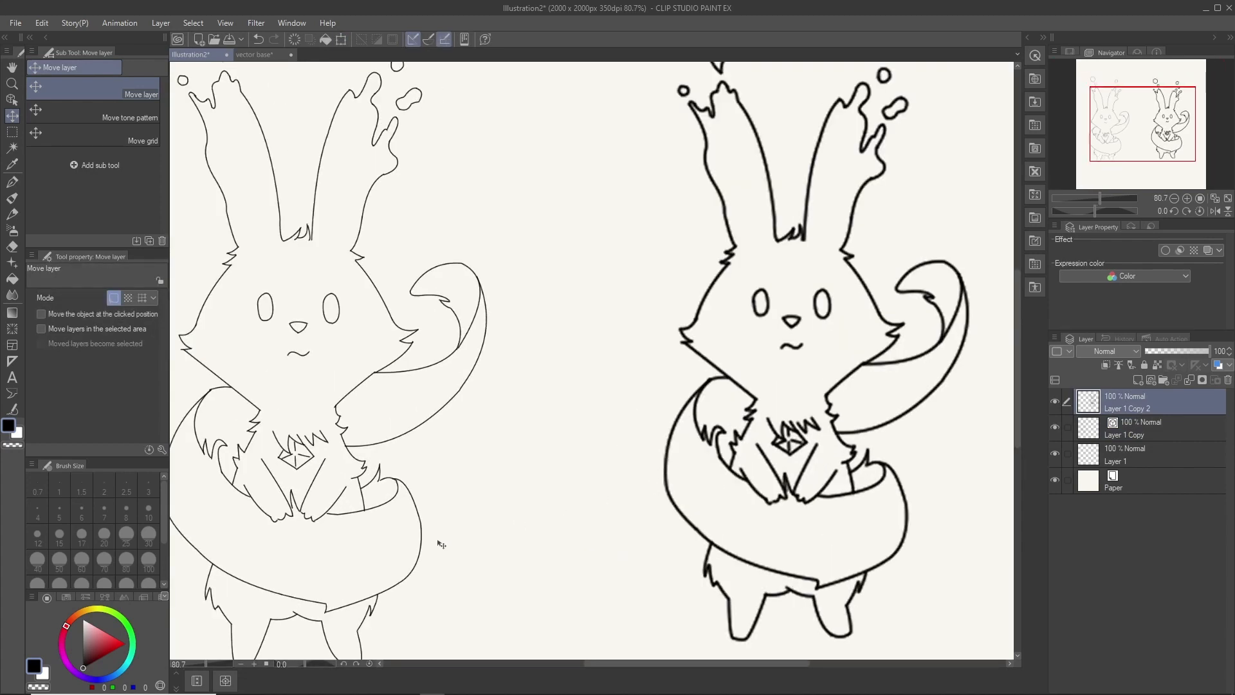
scroll(882, 481, "up", 2)
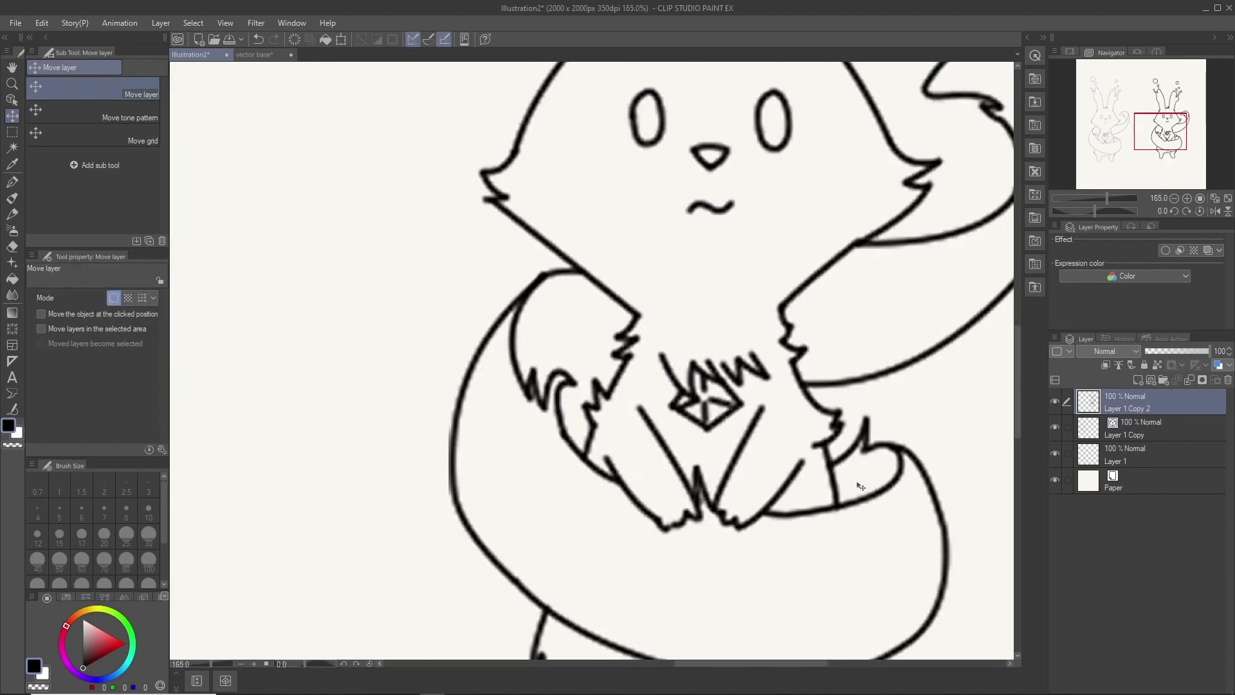
scroll(862, 485, "down", 4)
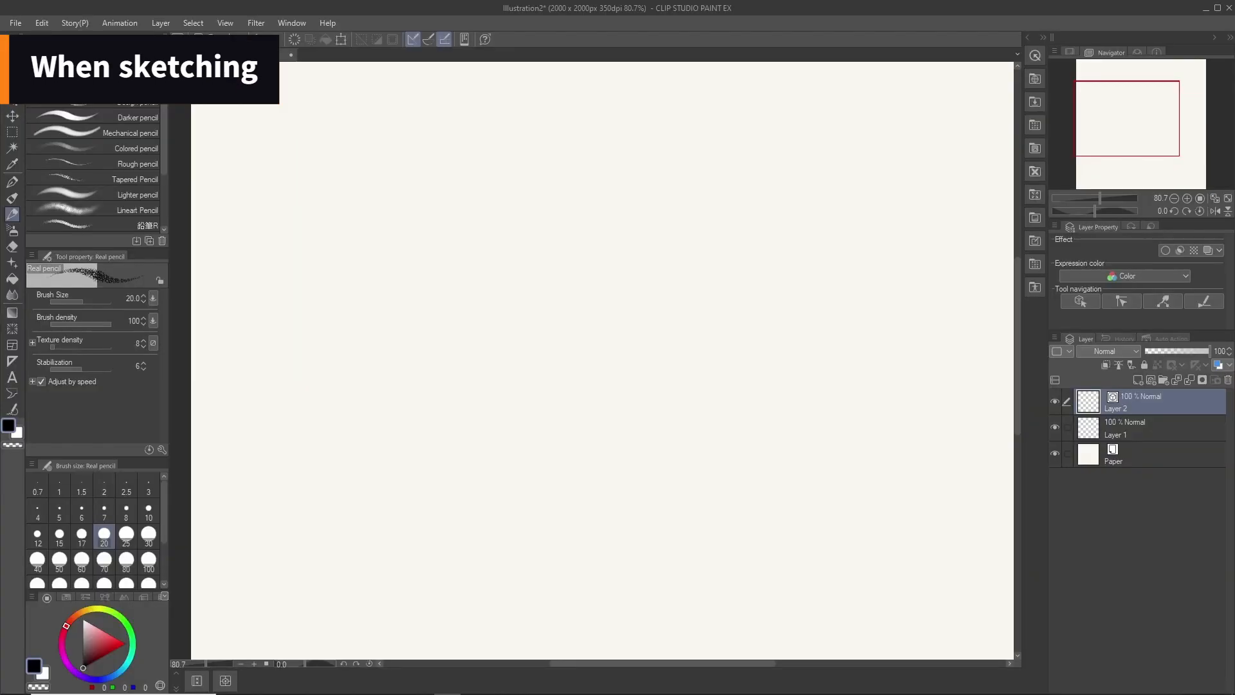
Step: Sketch the figure's torso, arms and legs on Layer 2 with the Real pencil at size 20
mouse_move(522, 520)
left_mouse_down()
mouse_move(664, 510)
mouse_move(549, 639)
mouse_move(566, 657)
left_mouse_up()
scroll(579, 515, "down", 3)
left_click_drag(625, 426, 647, 542)
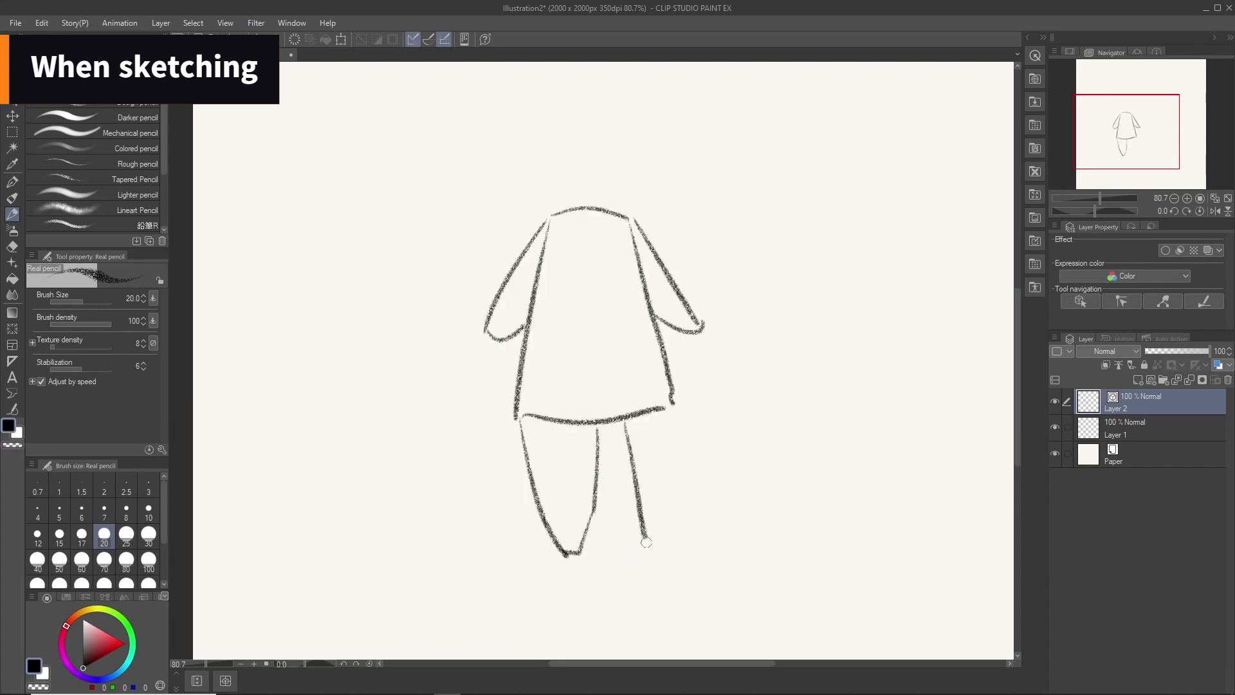
left_click_drag(675, 412, 664, 547)
Step: Sketch the head outline with both ears and large spiky hair above the torso
left_click_drag(579, 257, 588, 424)
mouse_move(538, 257)
left_mouse_down()
mouse_move(543, 356)
mouse_move(651, 255)
left_mouse_up()
left_click_drag(541, 350, 607, 377)
left_click_drag(547, 293, 615, 240)
mouse_move(613, 264)
left_mouse_down()
mouse_move(671, 354)
mouse_move(668, 390)
left_mouse_up()
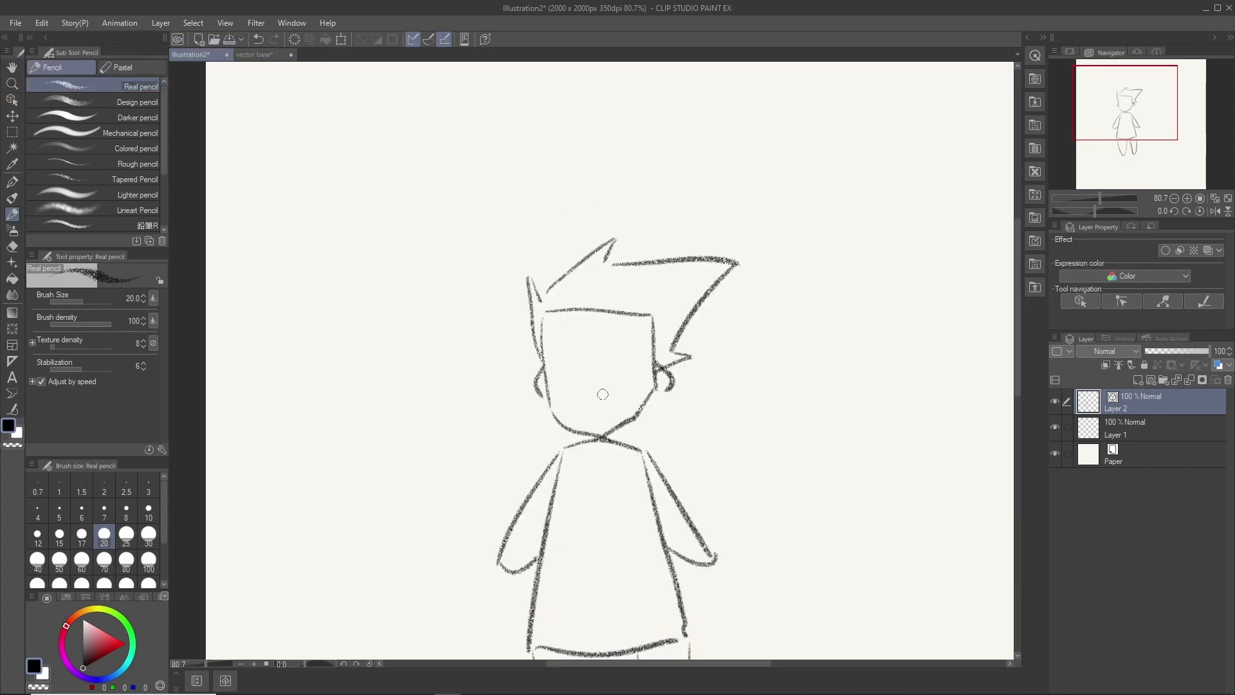
Step: Sketch the nose, mouth, eyes and jagged fringe, and clear the forehead guide line
left_click_drag(588, 390, 605, 399)
left_click_drag(591, 413, 615, 415)
left_click_drag(555, 368, 641, 377)
left_click_drag(540, 320, 582, 344)
mouse_move(579, 322)
left_mouse_down()
mouse_move(627, 334)
mouse_move(654, 314)
left_mouse_up()
left_click(12, 246)
left_click(12, 214)
Step: Sketch the V-shaped collar, the front centre line and the double waistline of the outfit
left_click_drag(605, 502, 629, 397)
left_click_drag(587, 346, 628, 386)
left_click_drag(628, 386, 635, 500)
left_click_drag(574, 418, 680, 412)
left_click_drag(569, 434, 671, 430)
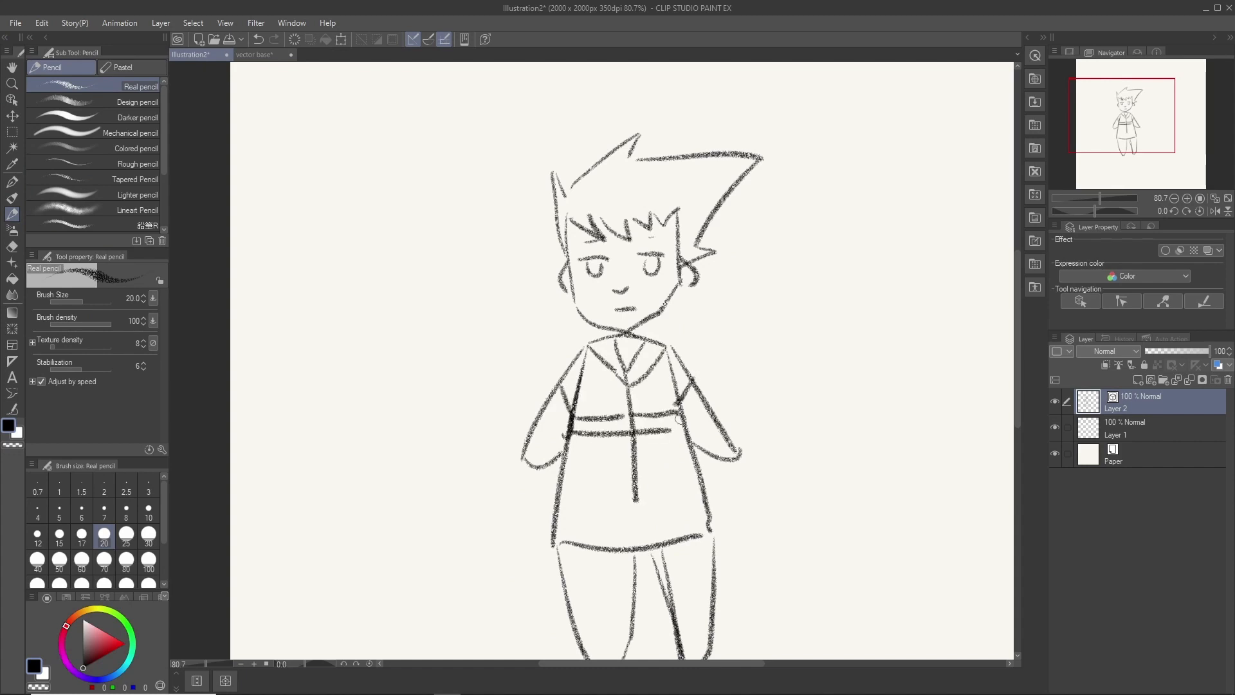
Step: Sketch the trousers with curved pockets, inner leg lines and a hem on each leg
left_click_drag(596, 441, 563, 490)
left_click_drag(558, 489, 560, 591)
left_click_drag(564, 586, 637, 585)
left_click_drag(635, 499, 661, 590)
left_click_drag(666, 575, 723, 562)
left_click_drag(668, 435, 699, 485)
Step: Sketch round hands at the ends of both arms and a foot on each leg
left_click_drag(521, 458, 540, 468)
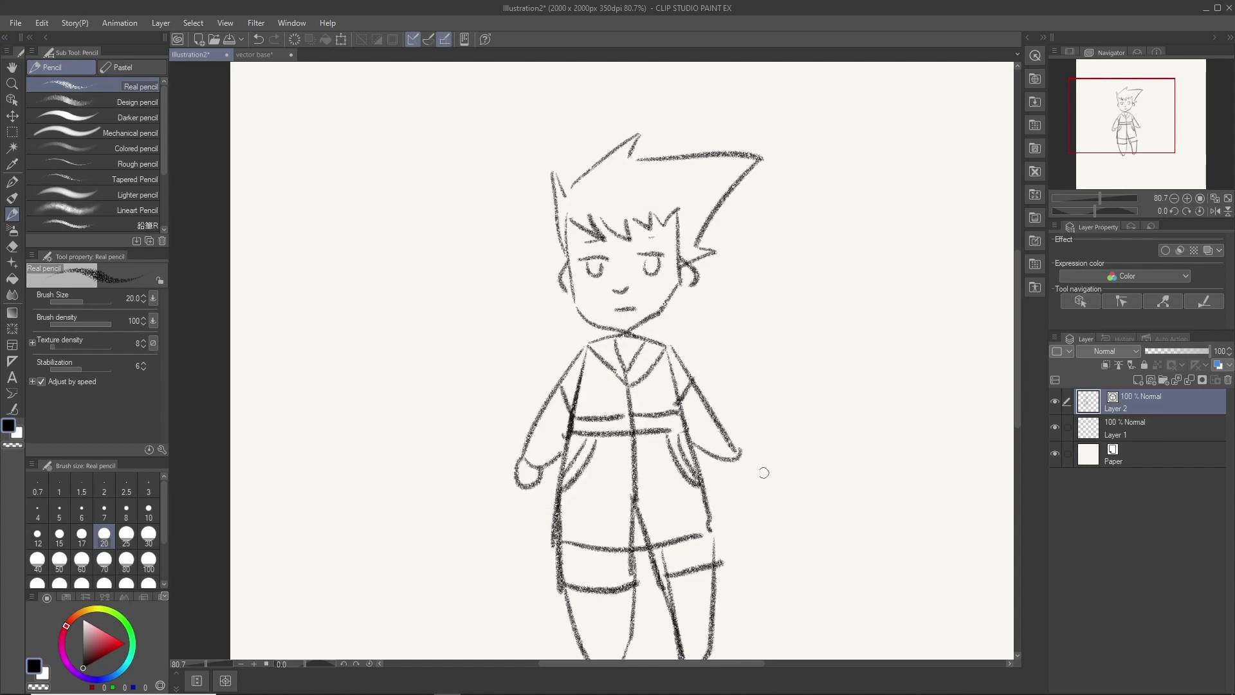
left_click_drag(726, 460, 711, 351)
left_click_drag(567, 567, 588, 584)
left_click_drag(683, 558, 667, 577)
Step: Trim the stray lines around the feet and trouser leg with the Vector eraser at size 4
left_click(12, 247)
left_click(37, 512)
left_click_drag(569, 579, 578, 574)
left_click_drag(681, 574, 676, 566)
left_click_drag(645, 465, 638, 470)
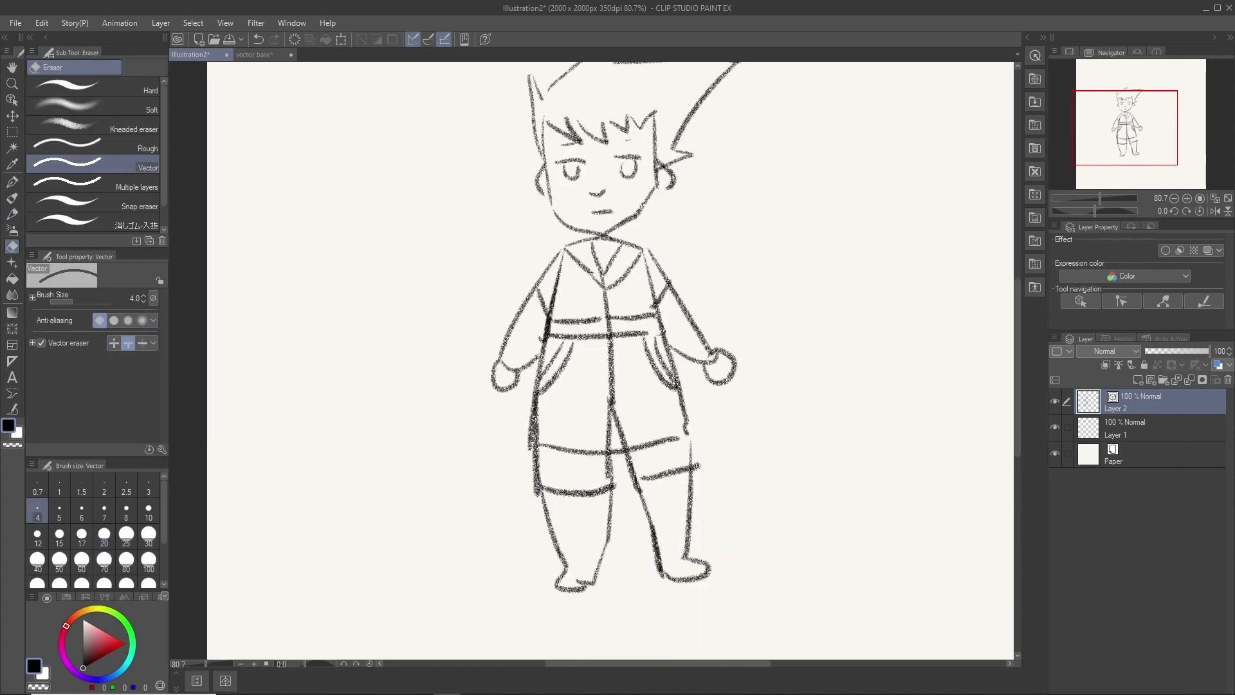
Step: Erase the large hair spike and redraw the top and right side of the hair with shorter spikes
left_click_drag(590, 107, 564, 230)
left_click_drag(643, 158, 682, 225)
left_click(12, 214)
left_click_drag(589, 161, 615, 201)
left_click_drag(618, 193, 640, 242)
left_click_drag(645, 243, 644, 287)
left_click(11, 246)
left_click(12, 215)
Step: Sketch hair tufts beside both cheeks and a curved neckline, clearing the overlapping collar lines
left_click_drag(521, 264, 498, 338)
left_click_drag(674, 256, 629, 318)
mouse_move(495, 315)
left_mouse_down()
mouse_move(547, 370)
mouse_move(561, 361)
left_mouse_up()
mouse_move(634, 328)
left_mouse_down()
mouse_move(592, 357)
mouse_move(601, 379)
mouse_move(588, 359)
mouse_move(577, 395)
left_mouse_up()
left_click(12, 246)
mouse_move(593, 372)
left_mouse_down()
mouse_move(580, 395)
mouse_move(595, 368)
left_mouse_up()
left_click(12, 214)
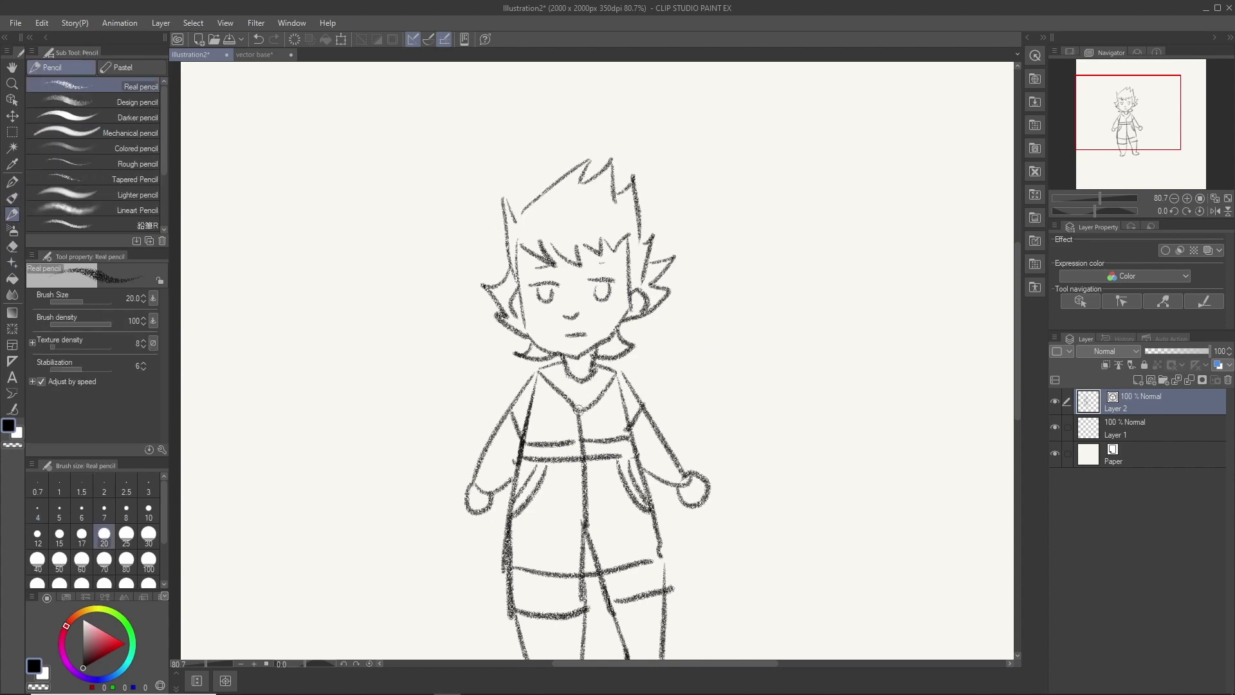
Step: Add a short sleeve line on each upper arm and erase the hem segment between the trouser legs
left_click_drag(515, 404, 525, 421)
left_click_drag(637, 396, 627, 410)
left_click(12, 247)
scroll(593, 461, "down", 5)
scroll(610, 563, "up", 7)
left_click(11, 182)
left_click_drag(559, 477, 662, 453)
left_click(12, 214)
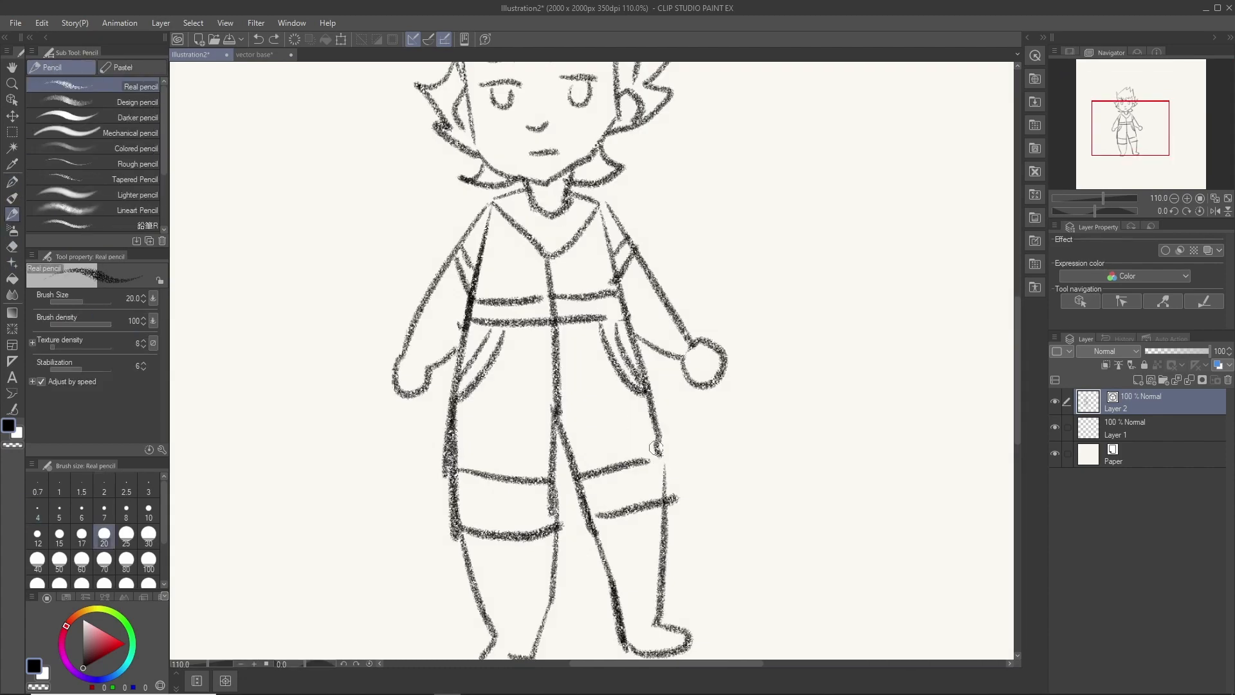
scroll(625, 431, "down", 7)
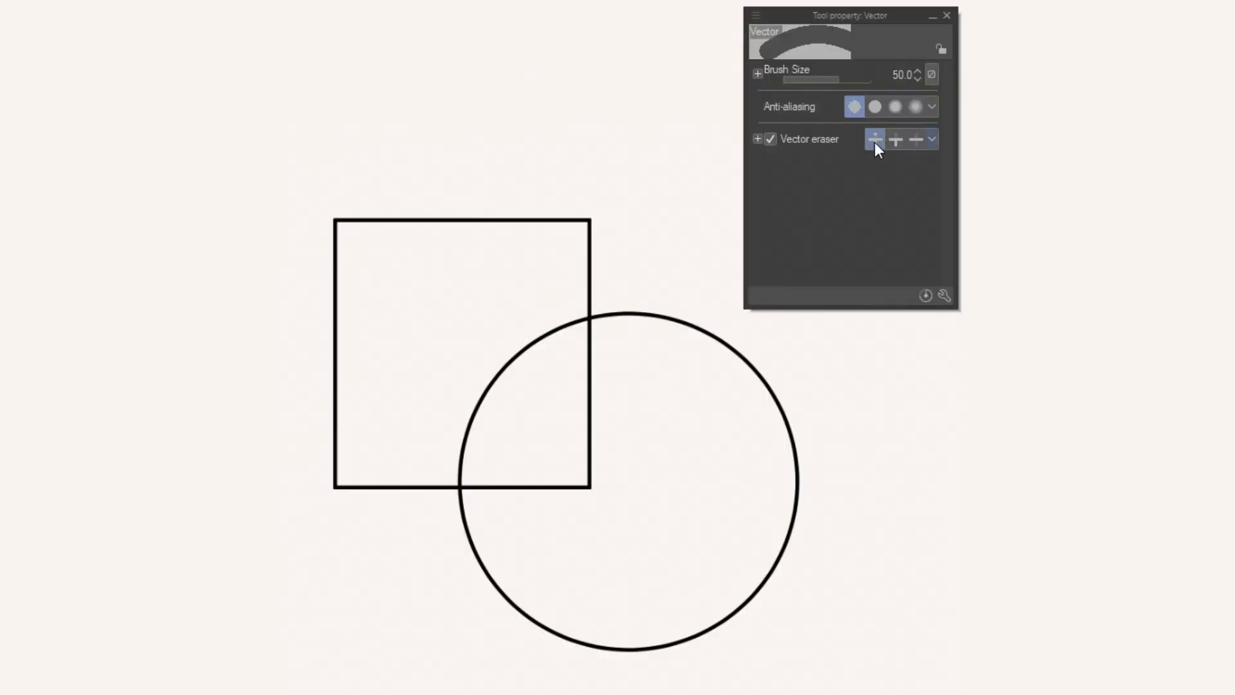
Step: Set the Vector eraser's brush size to 60 and try erasing separate gaps in the circle's outline, undoing the test
type("60")
key("Return")
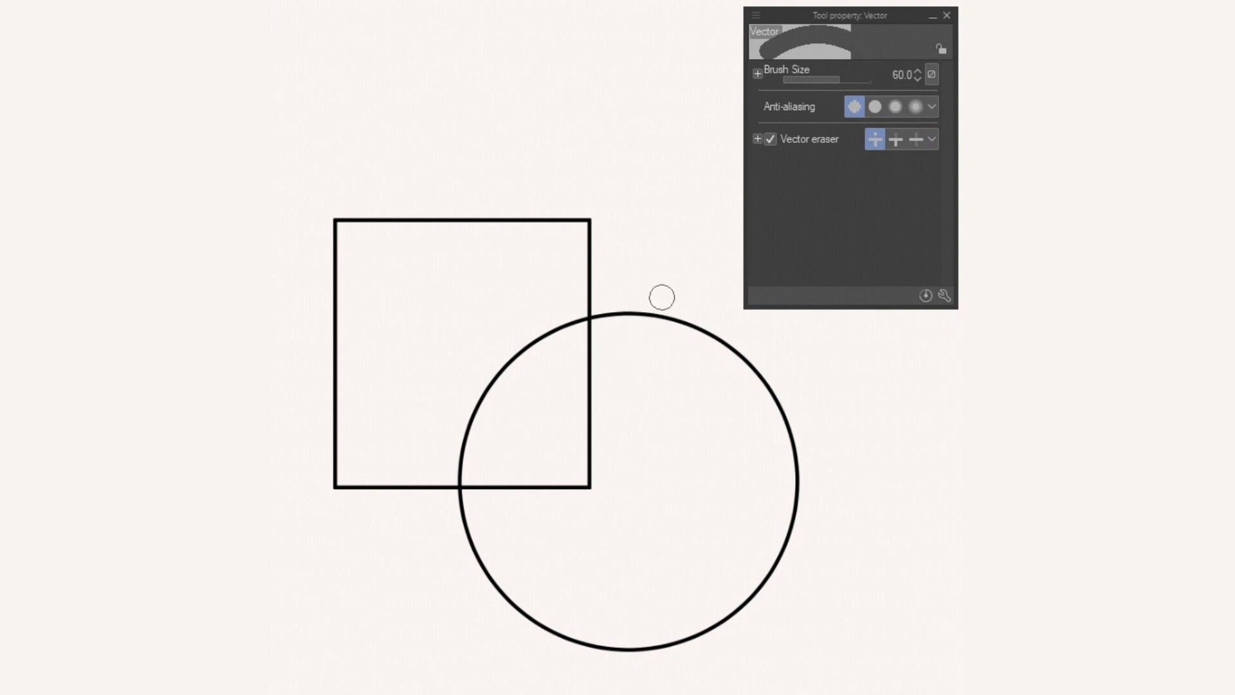
left_click_drag(662, 296, 658, 365)
left_click(792, 426)
left_click(758, 554)
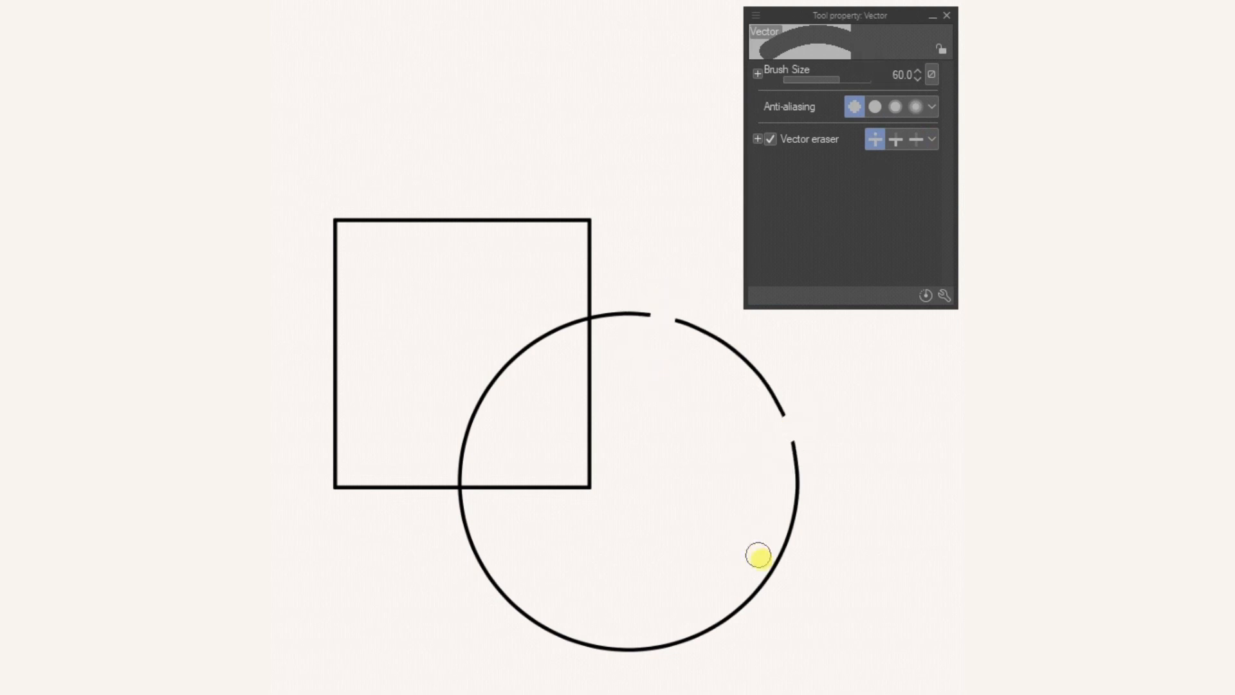
key("ctrl+z")
key("ctrl+z")
key("ctrl+z")
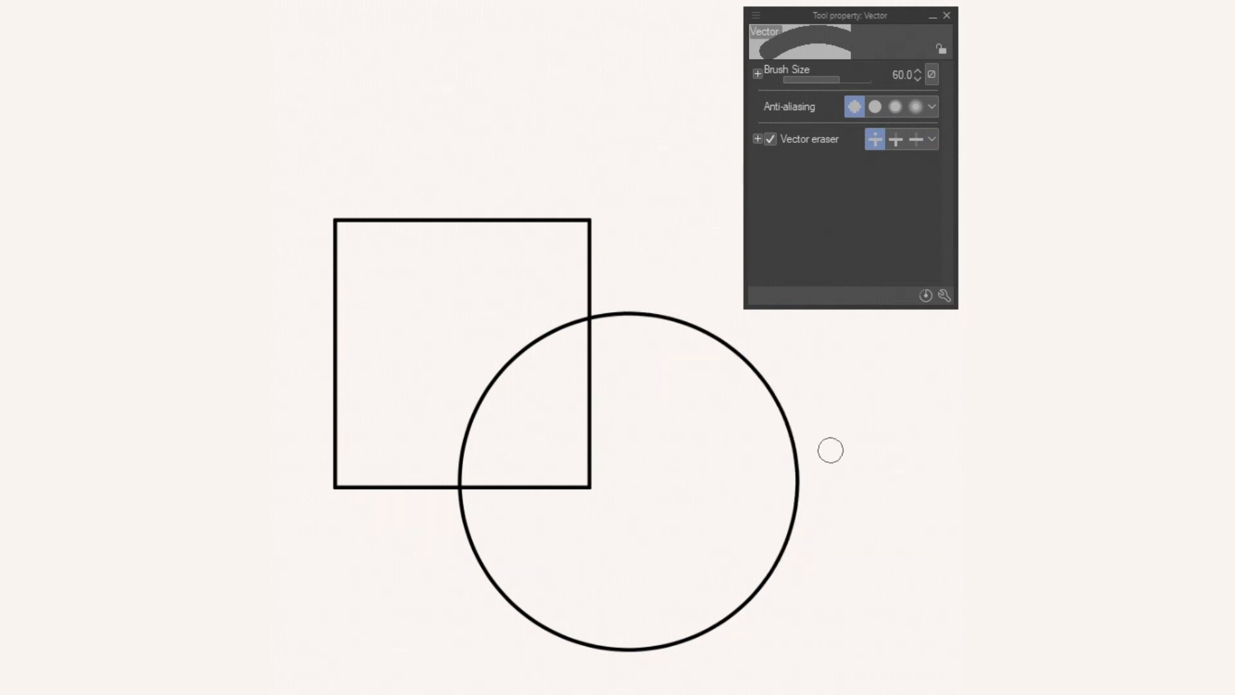
Step: Try the Vector eraser's intersection mode on the overlapping square and circle lines, undoing the erasures
left_click(897, 137)
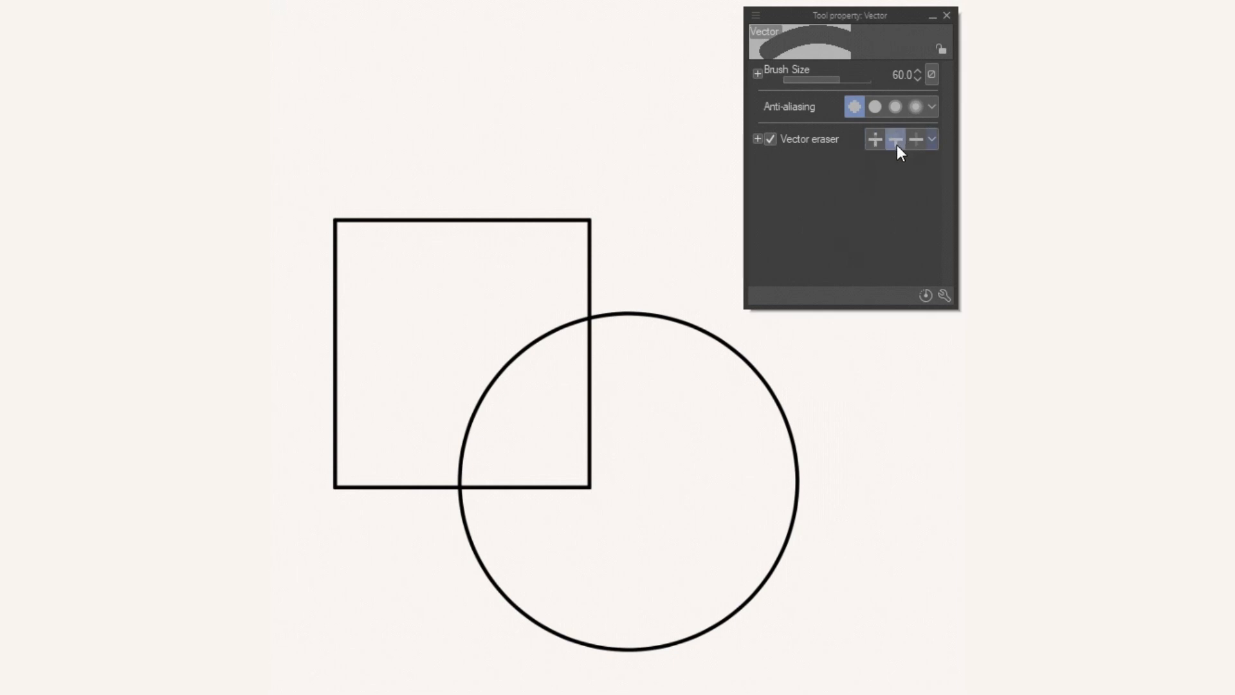
left_click(579, 389)
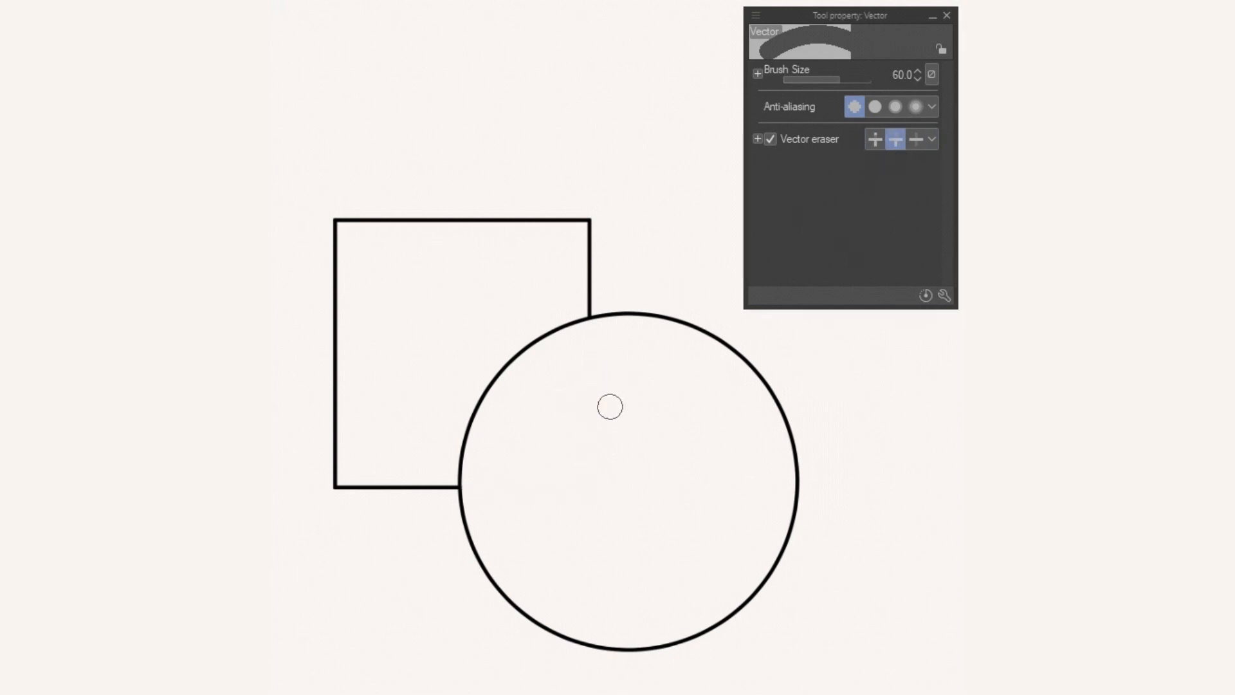
left_click(508, 351)
key("ctrl+z")
key("ctrl+z")
Step: Try the Vector eraser's Whole line mode on the circle and on the square, undoing each erasure
left_click(917, 140)
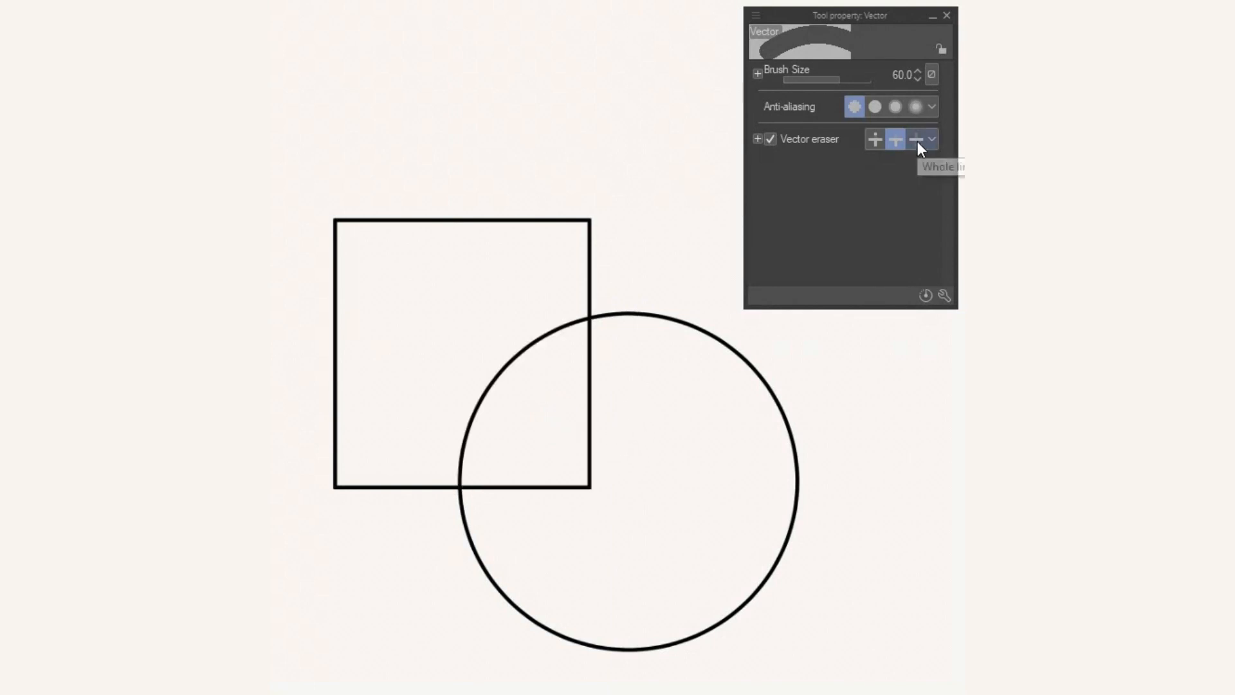
left_click(662, 317)
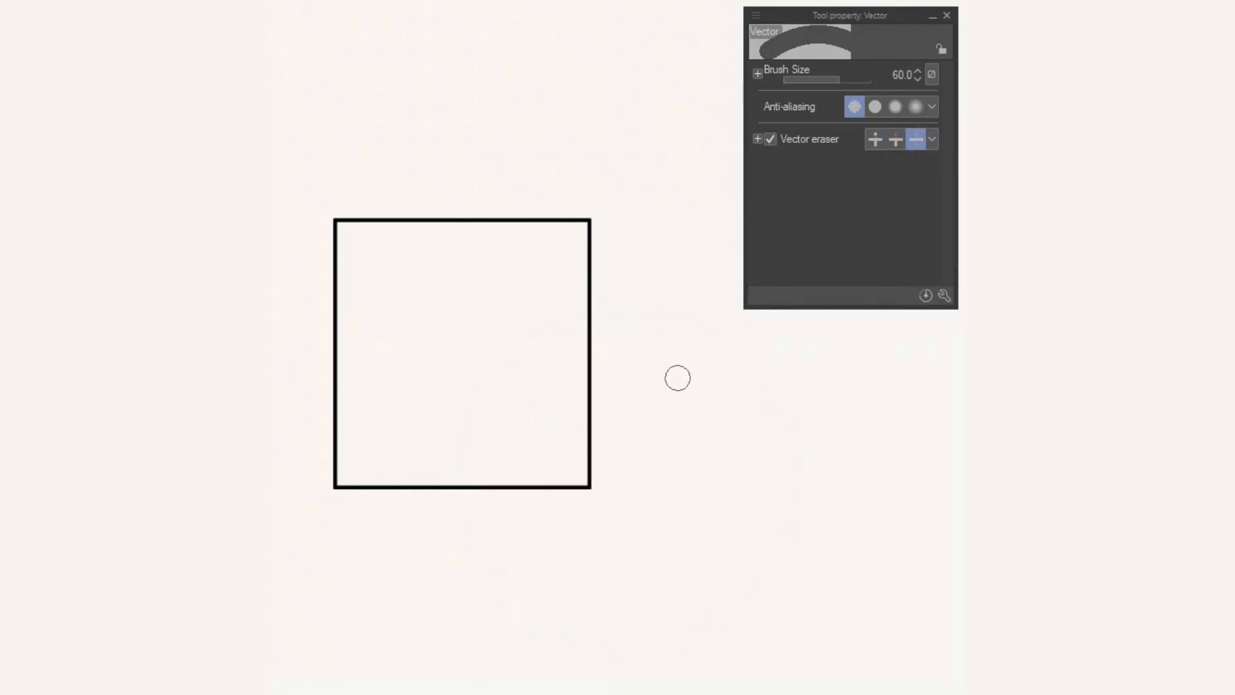
key("ctrl+z")
left_click(587, 486)
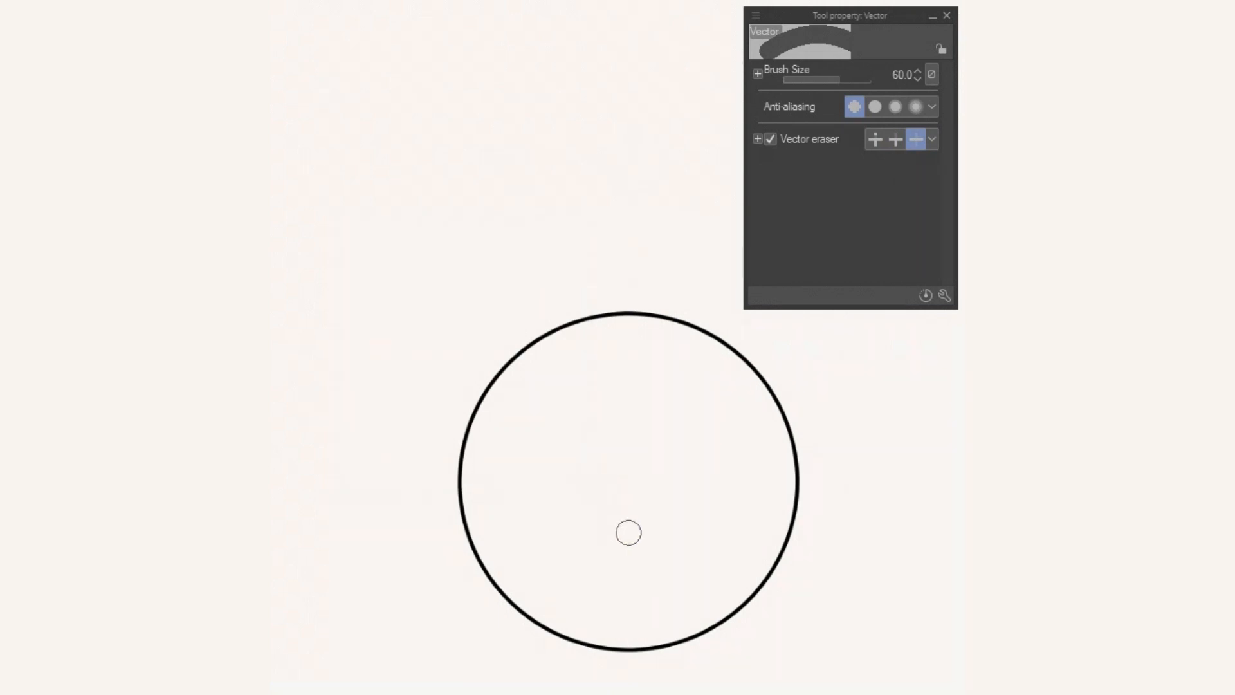
key("ctrl+z")
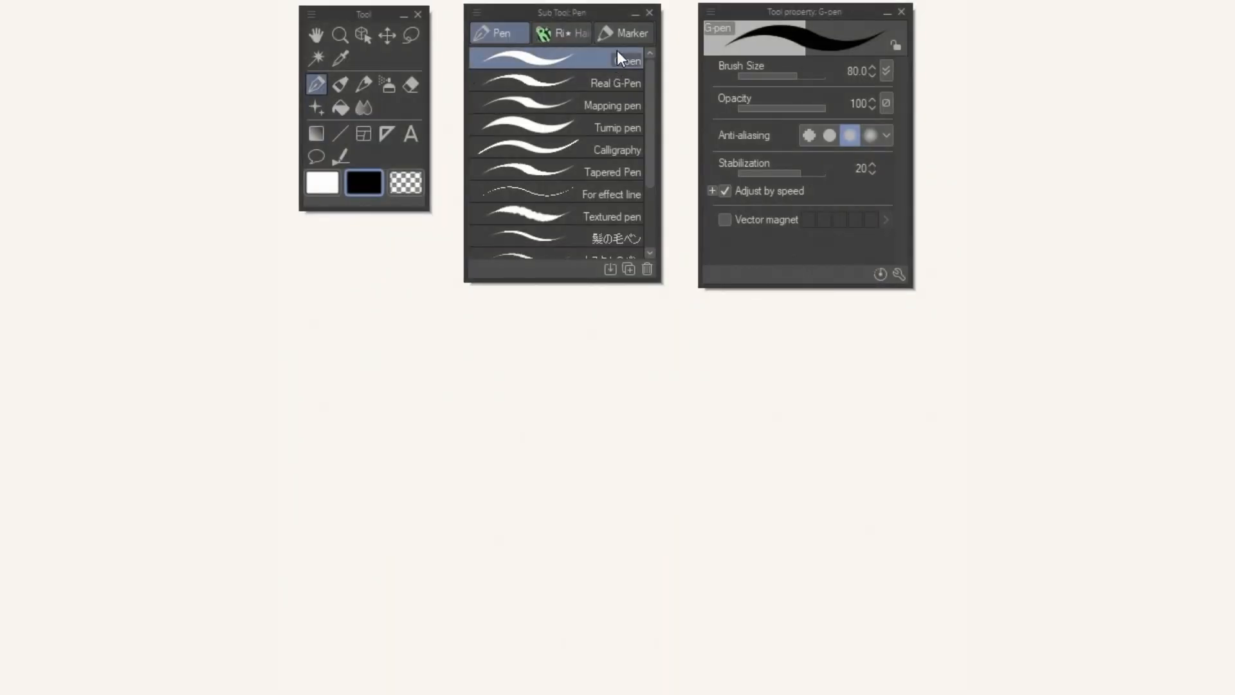
Step: Draw a thick curved stroke with the G-pen at size 80 and cut across it with the Hard eraser at size 25
left_click_drag(398, 605, 881, 400)
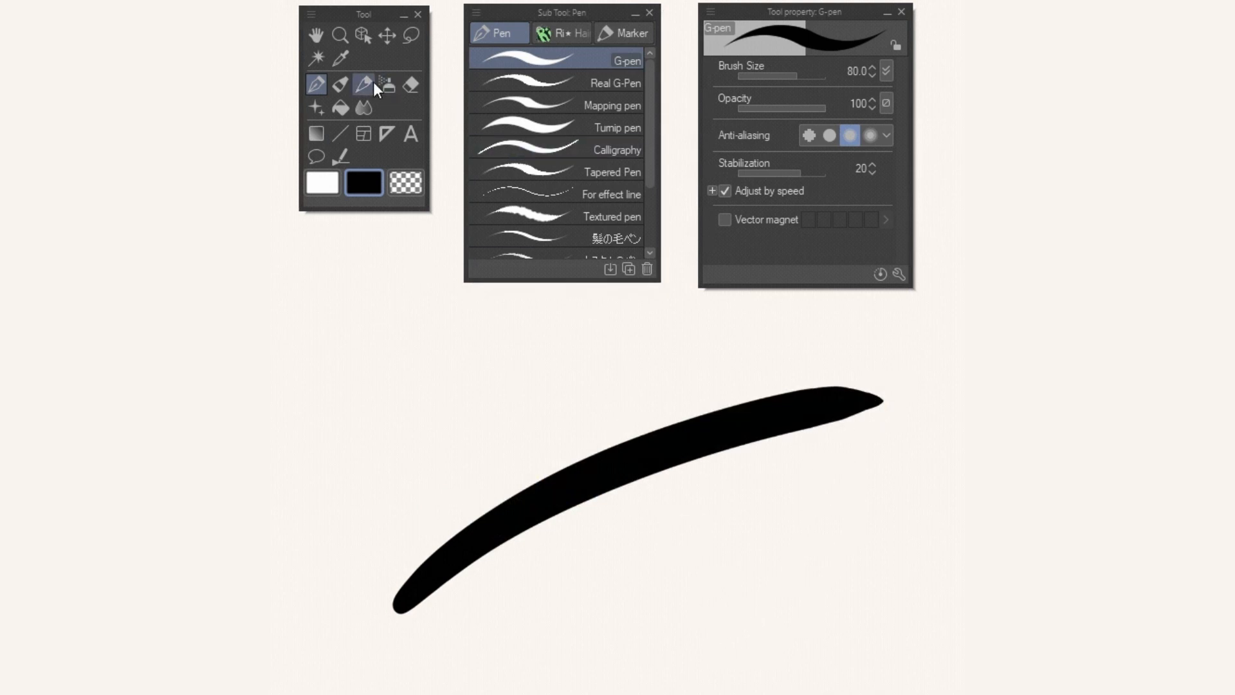
left_click(411, 83)
left_click(623, 59)
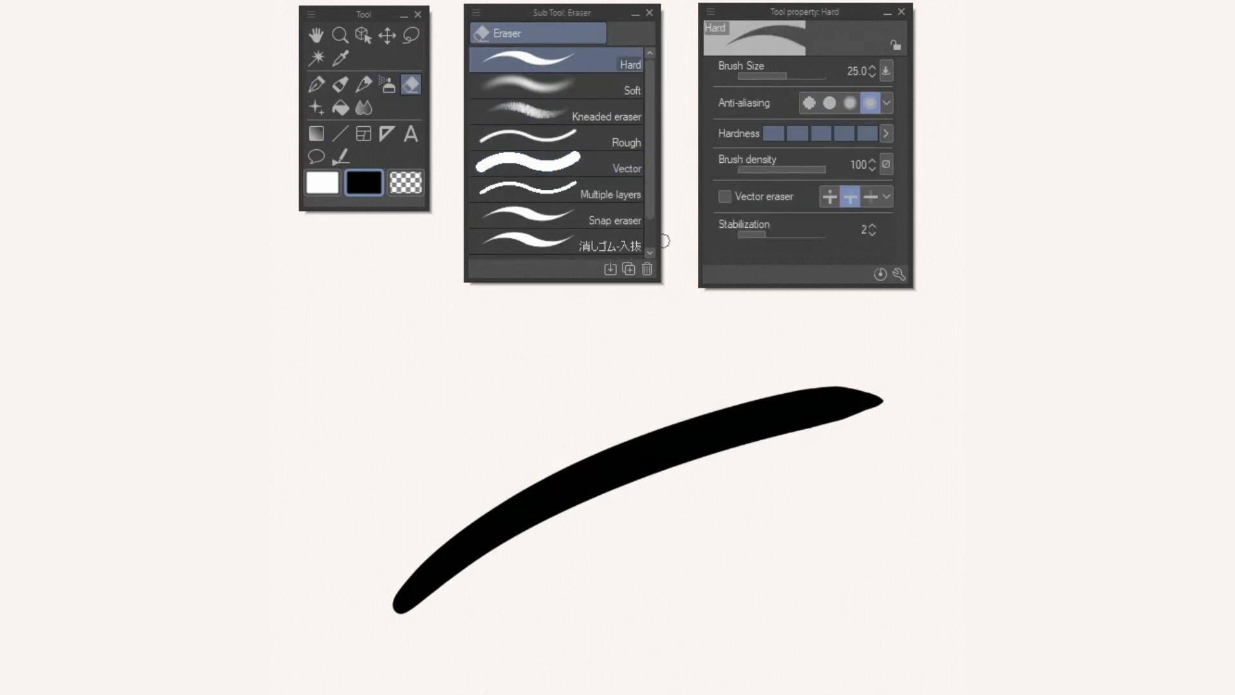
left_click_drag(623, 422, 678, 522)
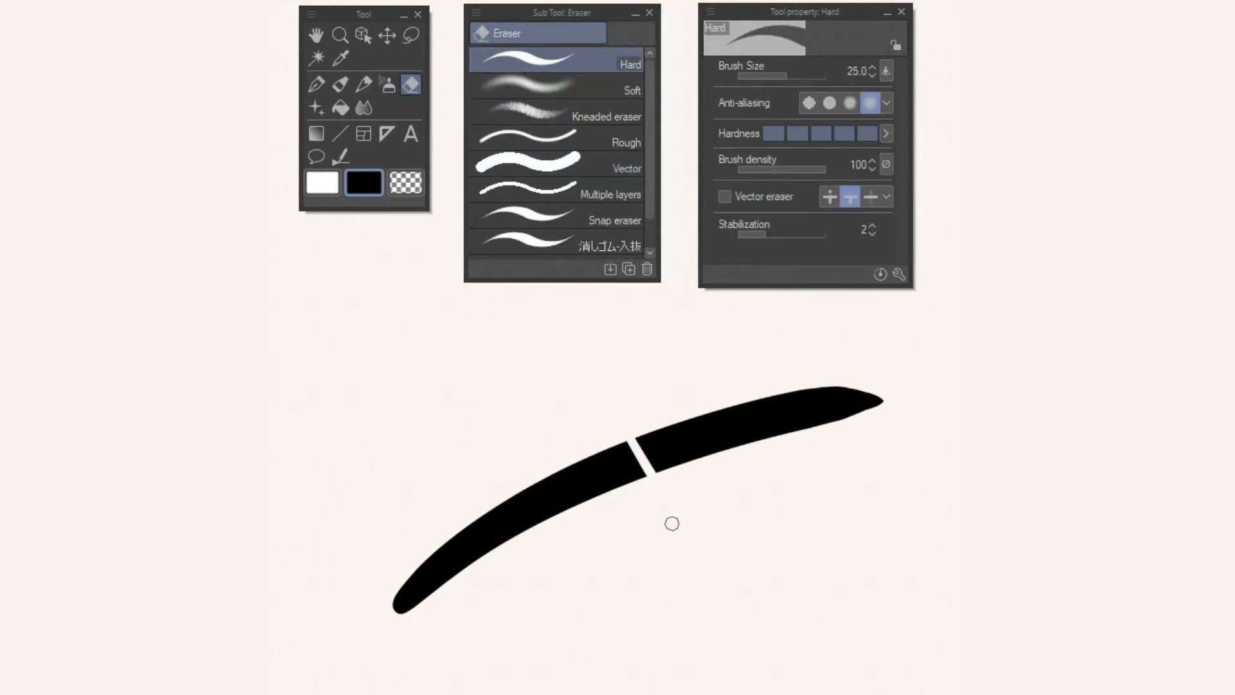
Step: Move the black stroke up and to the left with the Object tool, separately from the eraser stroke
left_click(363, 36)
left_click(587, 496)
mouse_move(588, 496)
left_mouse_down()
mouse_move(606, 537)
mouse_move(616, 530)
mouse_move(559, 418)
left_mouse_up()
Step: Move the transparent eraser stroke toward the black stroke's lower-left part and delete it
left_click(626, 442)
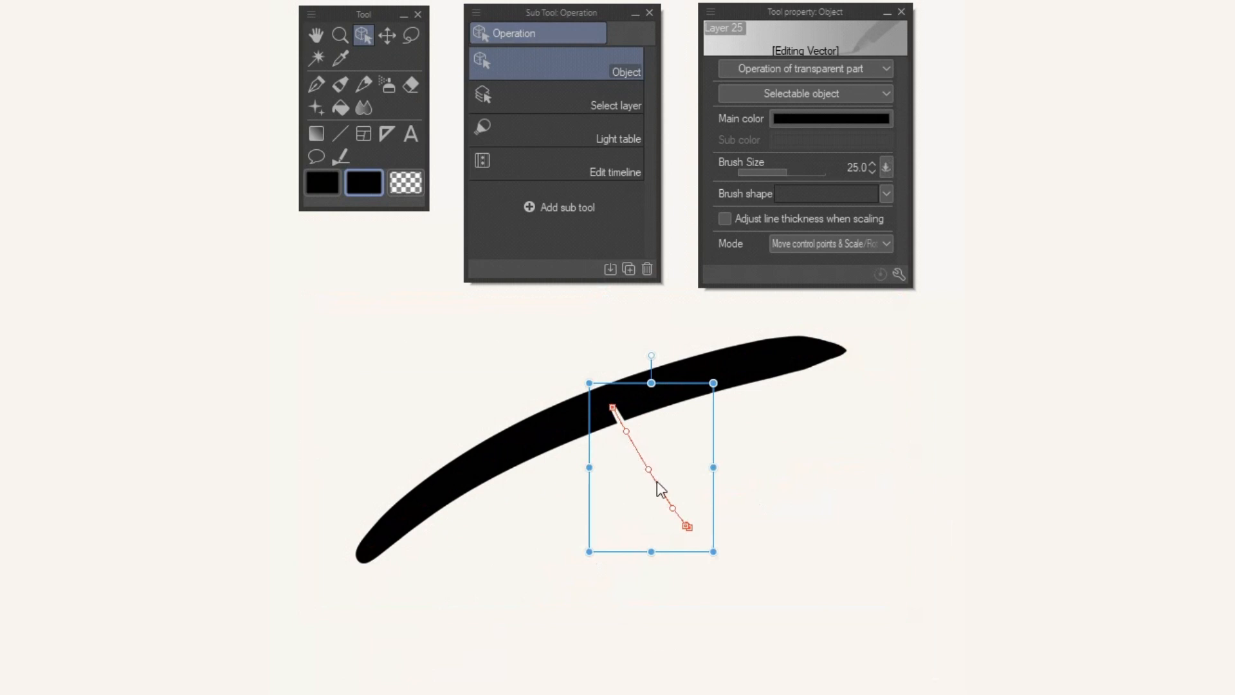
mouse_move(657, 482)
left_mouse_down()
mouse_move(586, 435)
mouse_move(510, 481)
left_mouse_up()
left_click(629, 549)
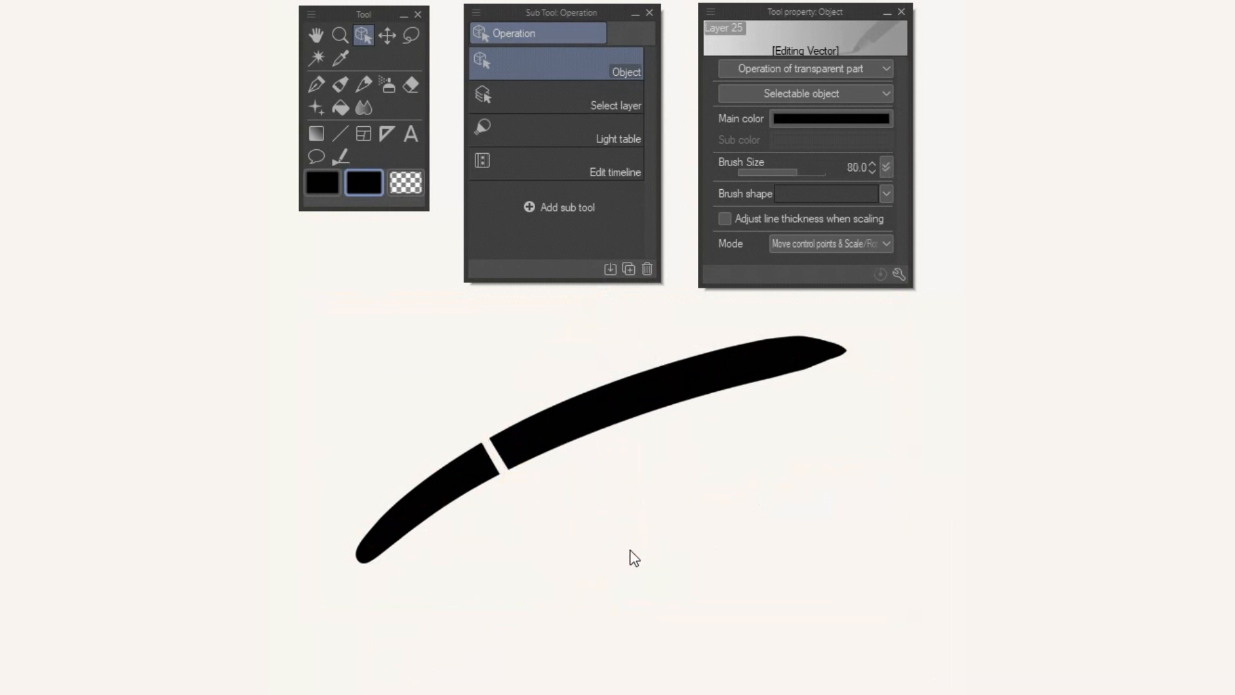
left_click(508, 481)
key("Delete")
Step: Cut a gap through the middle of the black stroke with the Vector eraser at size 60
left_click(410, 84)
left_click(603, 164)
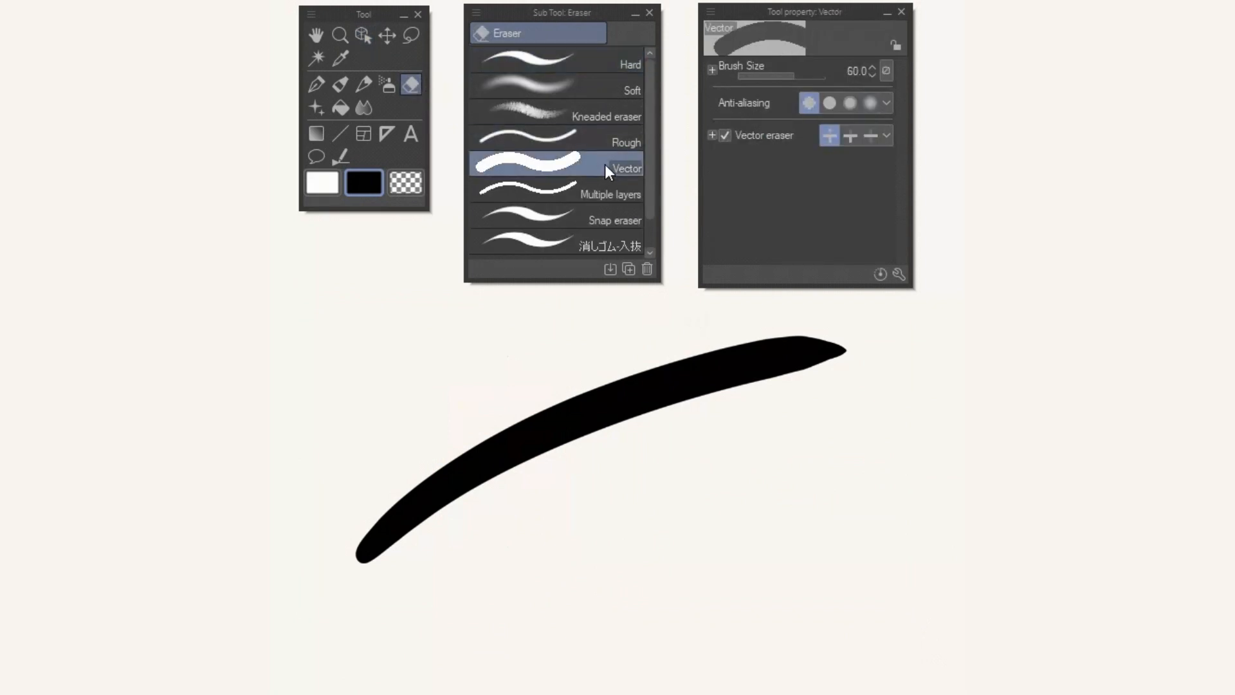
left_click_drag(563, 359, 599, 463)
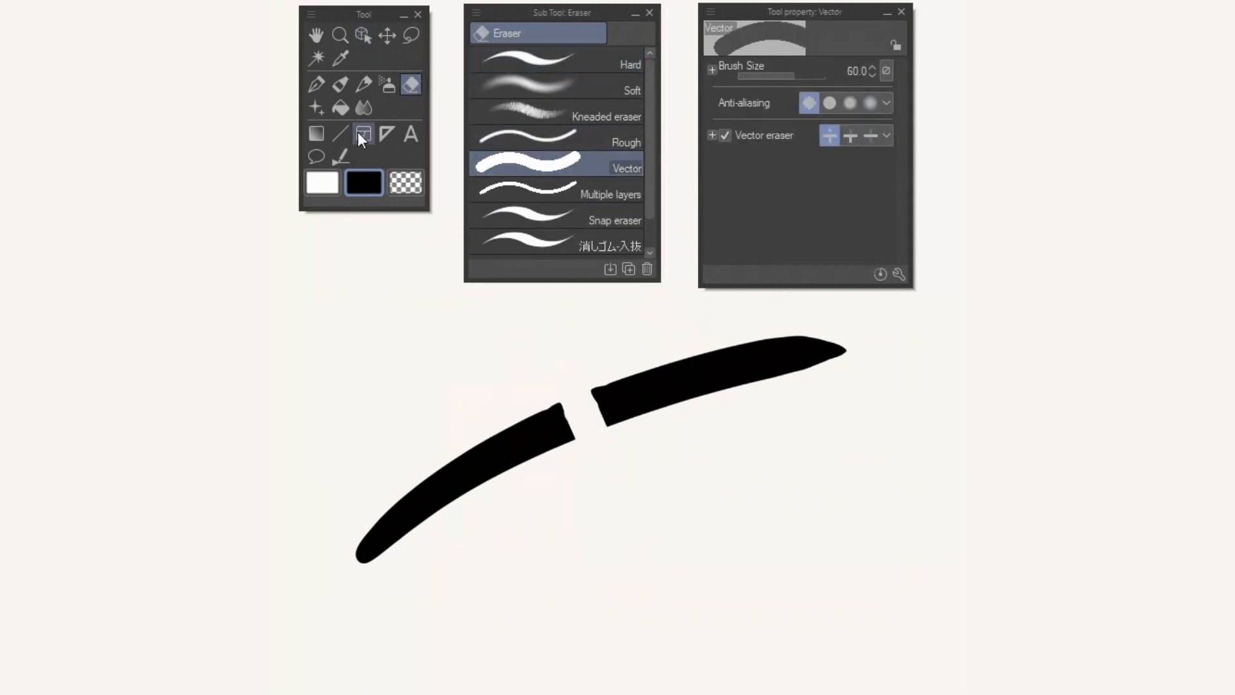
Step: Move each half of the split black stroke downward separately with the Object tool, then deselect
left_click(363, 35)
left_click(496, 474)
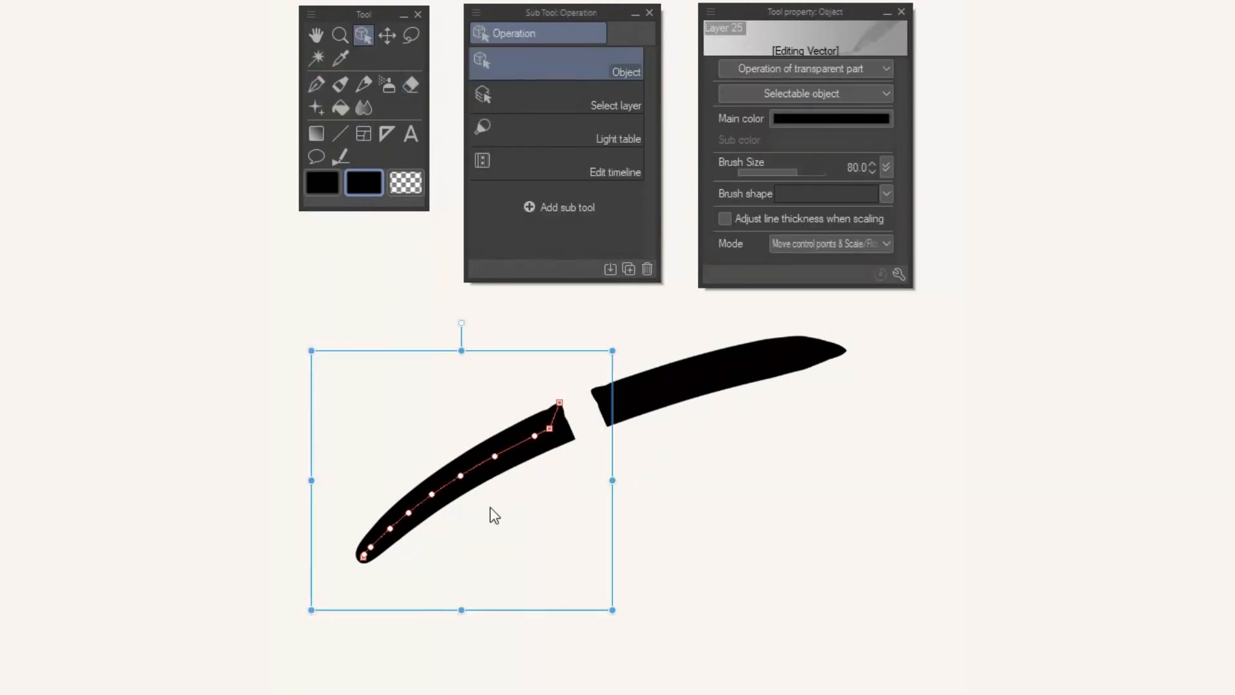
left_click_drag(476, 467, 518, 551)
left_click(683, 385)
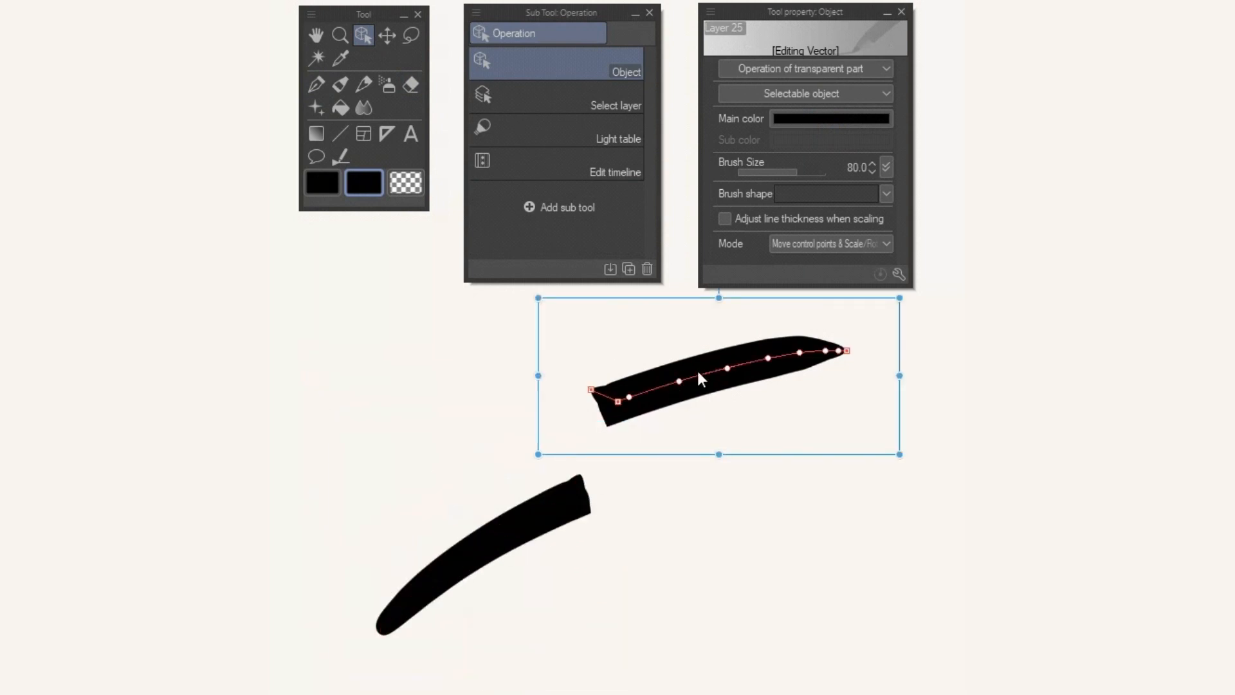
mouse_move(698, 371)
left_mouse_down()
mouse_move(759, 485)
mouse_move(725, 435)
left_mouse_up()
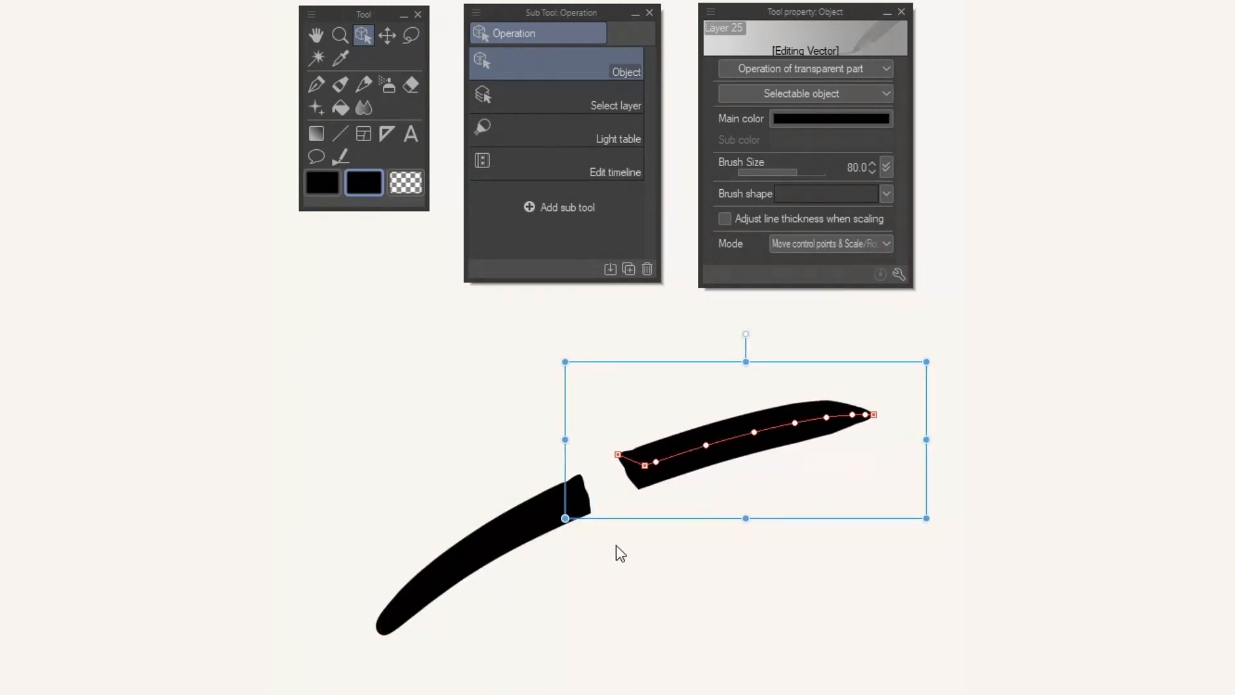
left_click(679, 561)
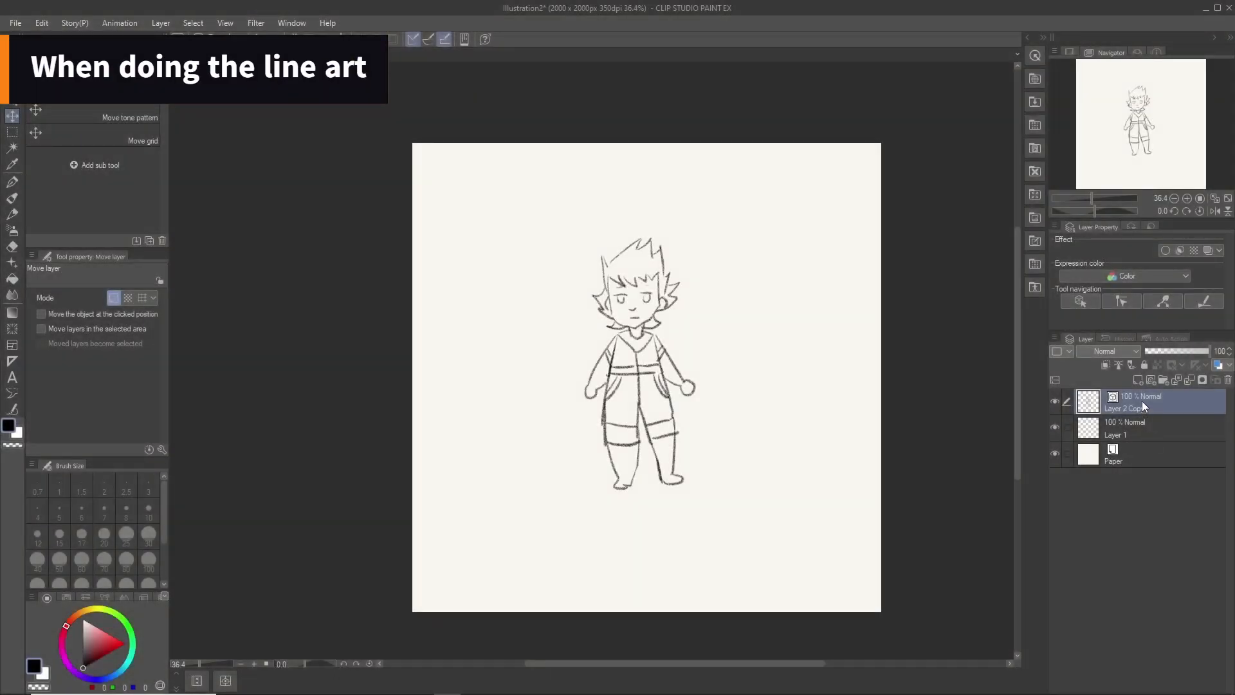
Step: Duplicate the Layer 2 Copy sketch layer and hide the original layer
right_click(1141, 400)
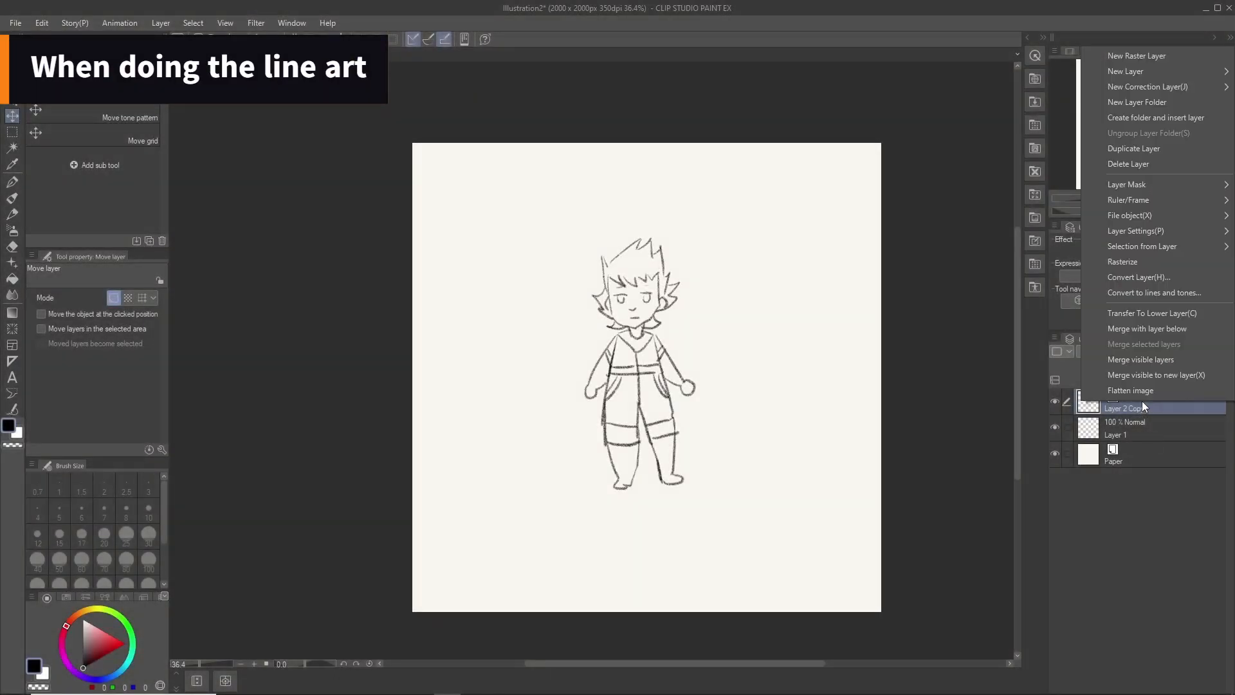
left_click(1153, 148)
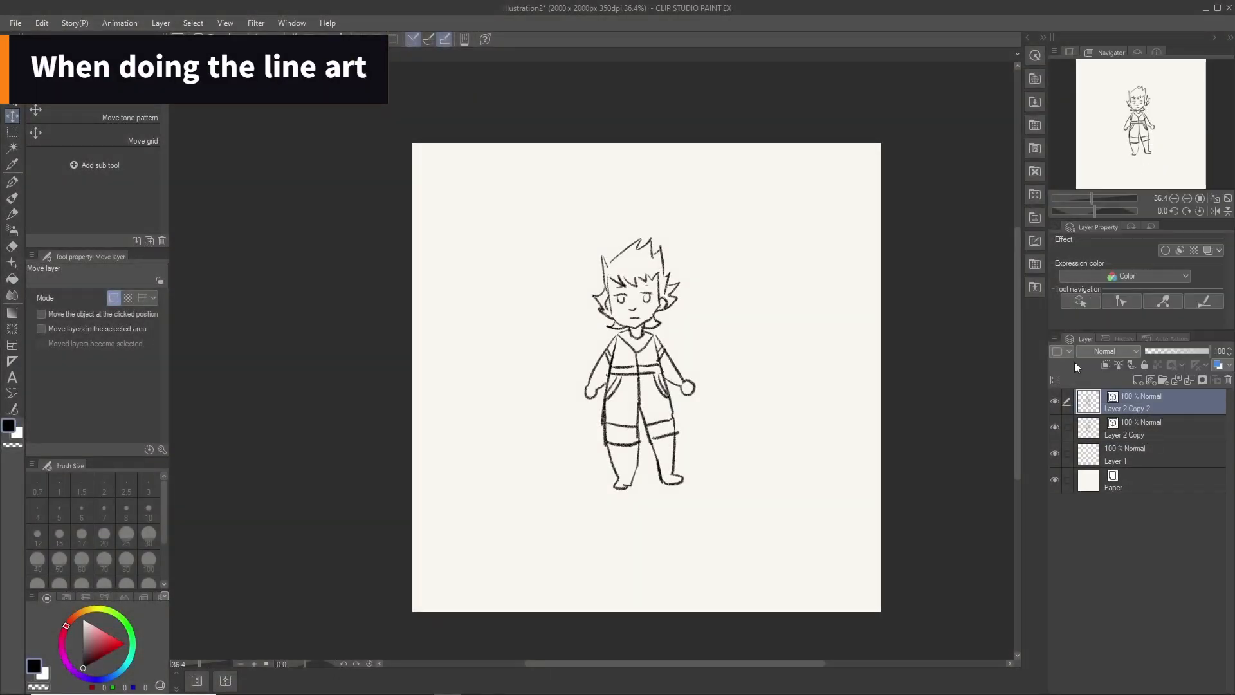
left_click(1055, 427)
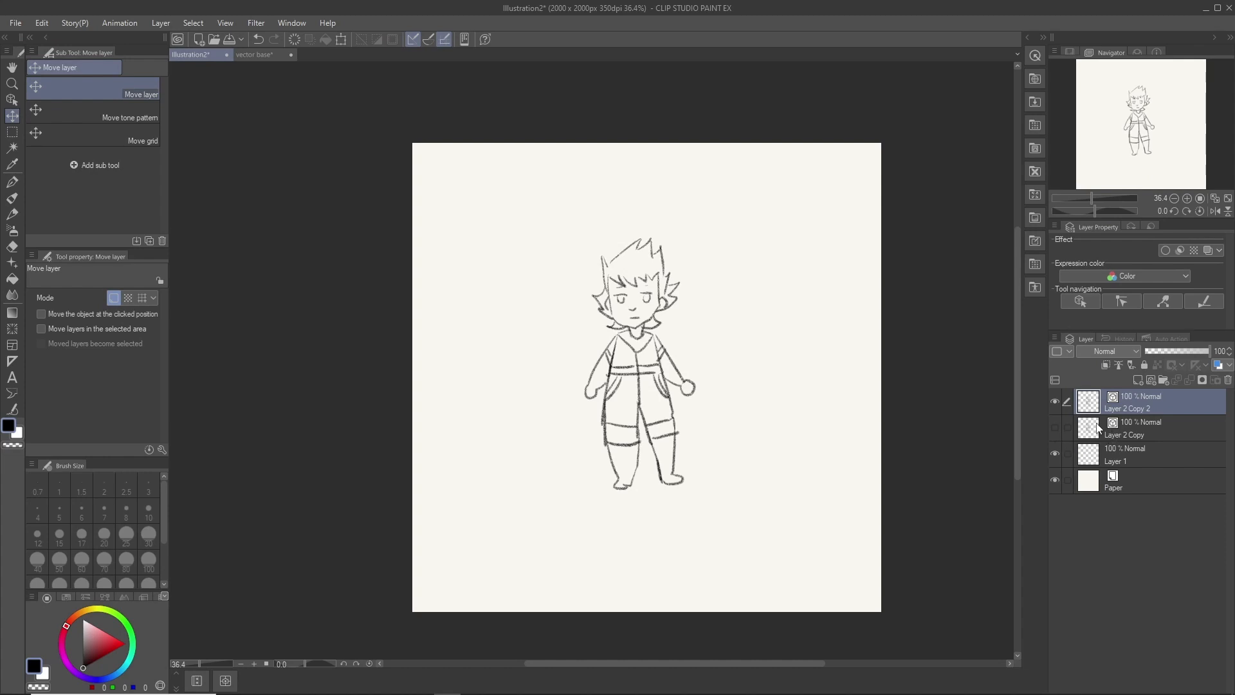
Step: Change the main color of the duplicated character sketch's vector lines to red with the Object tool
left_click(9, 101)
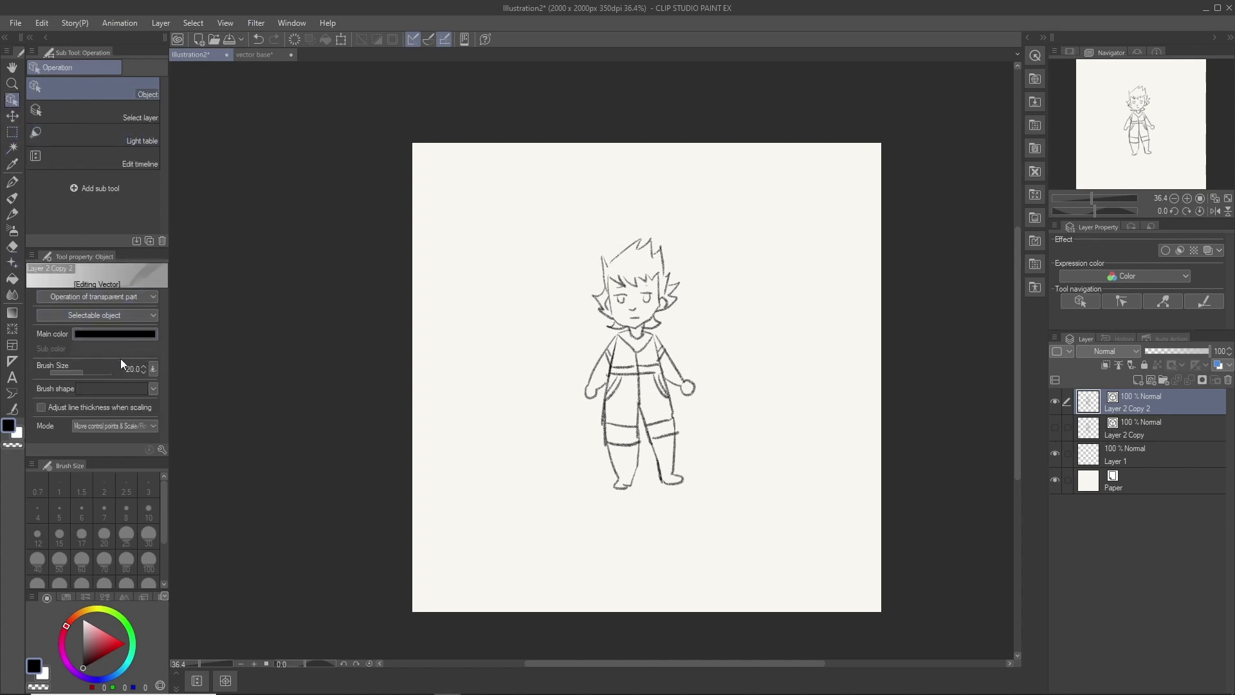
left_click(126, 337)
left_click(570, 424)
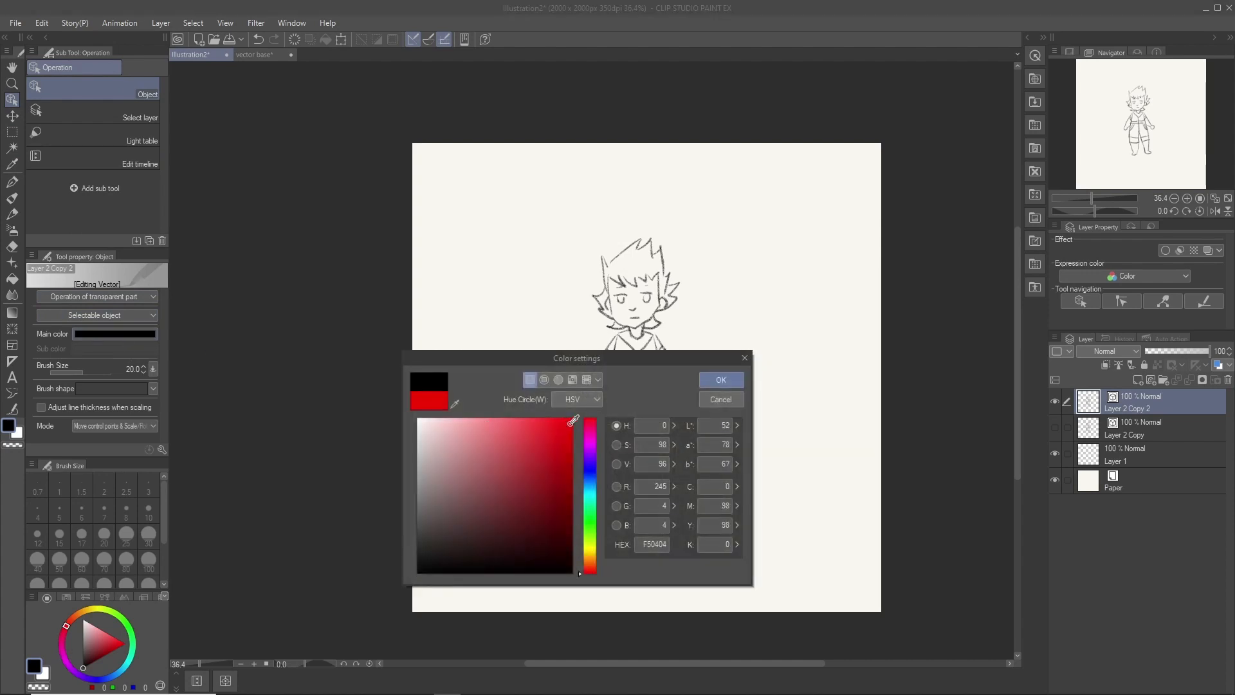
left_click(724, 382)
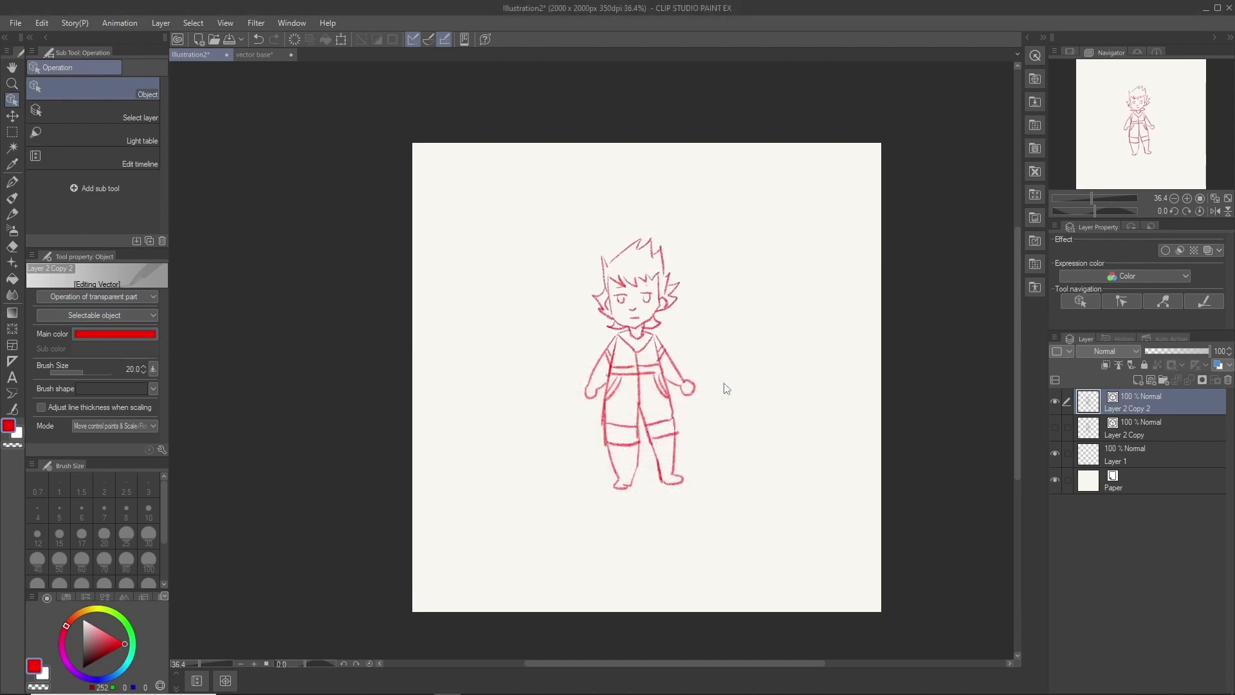
Step: Set the sketch lines' brush size to 10 and their brush shape to Pen
left_click(134, 370)
type("10")
key("Return")
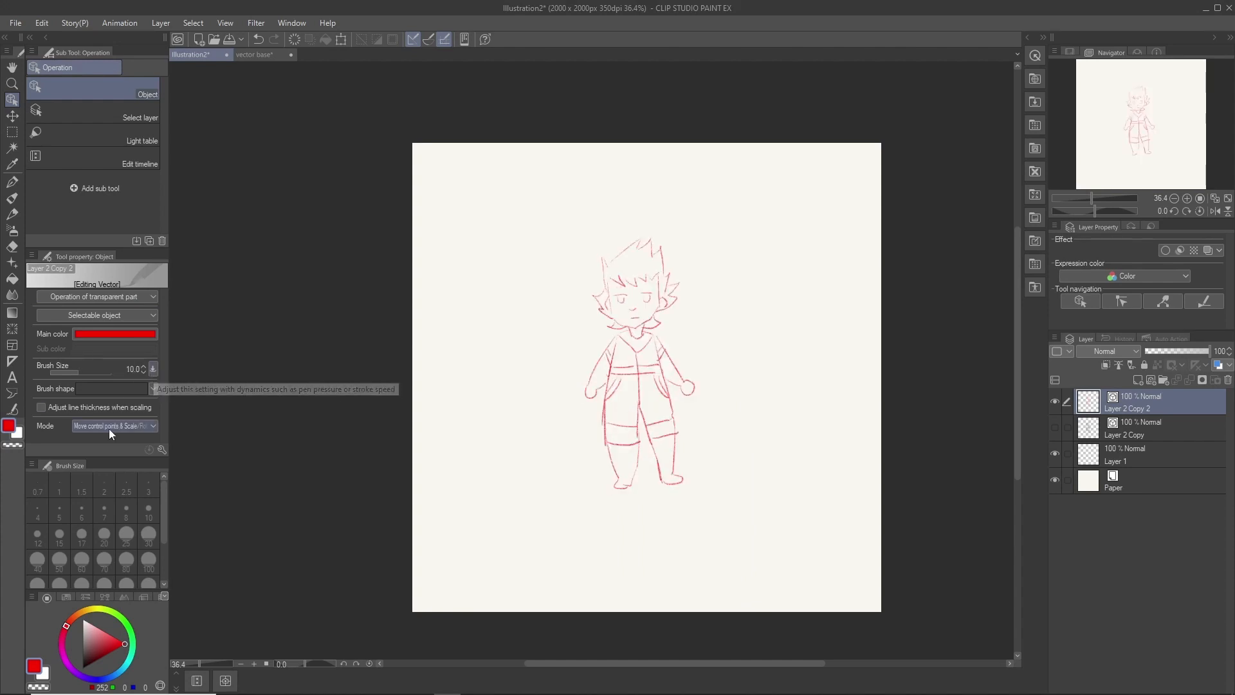
left_click(154, 388)
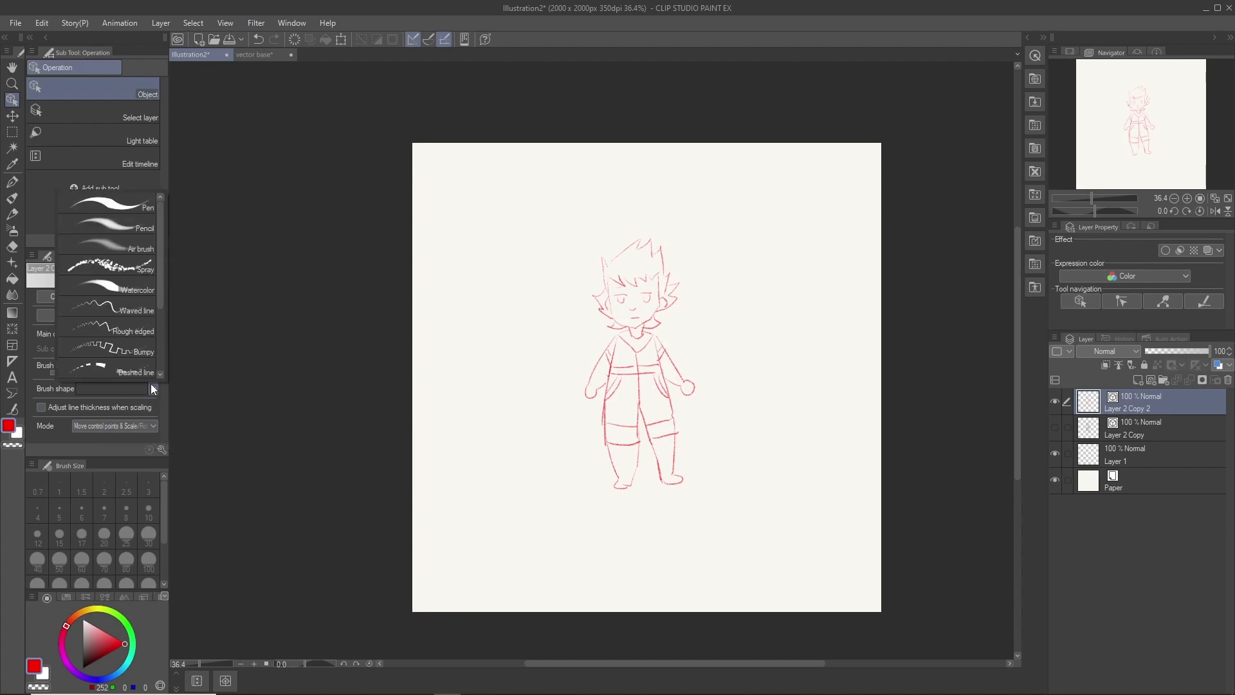
left_click(135, 205)
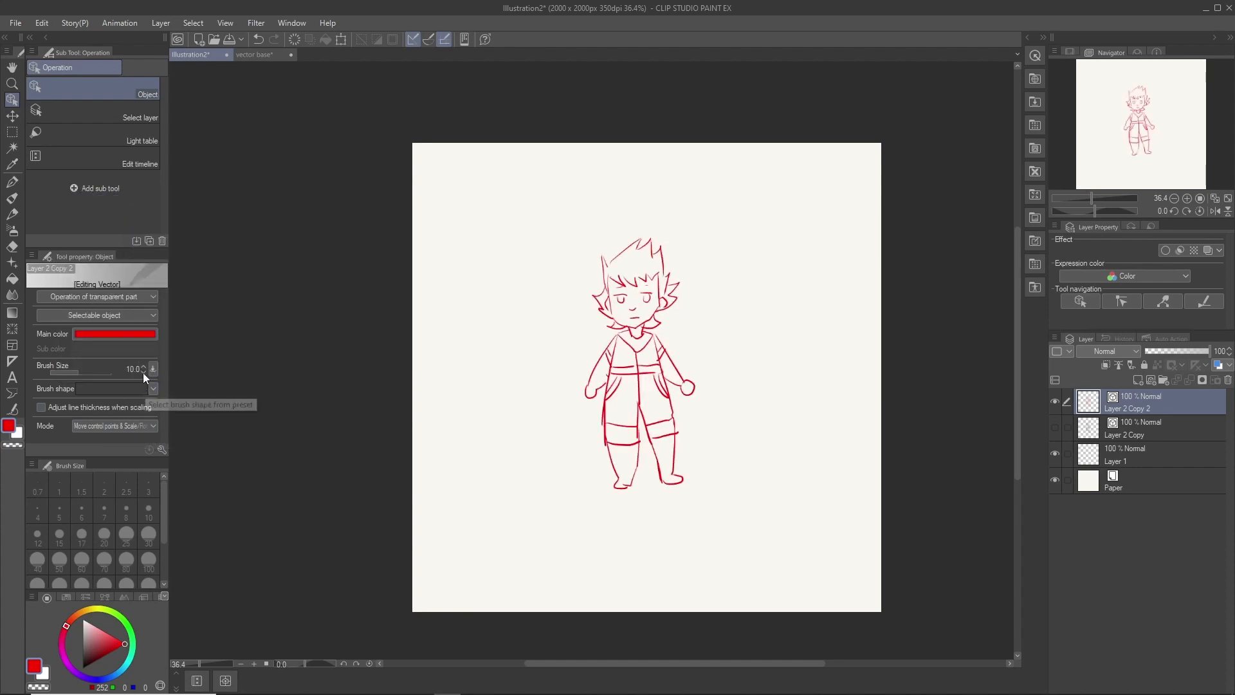
Step: Set the main color of the sketch's vector lines to black (000000)
left_click(140, 334)
left_click_drag(551, 534, 583, 575)
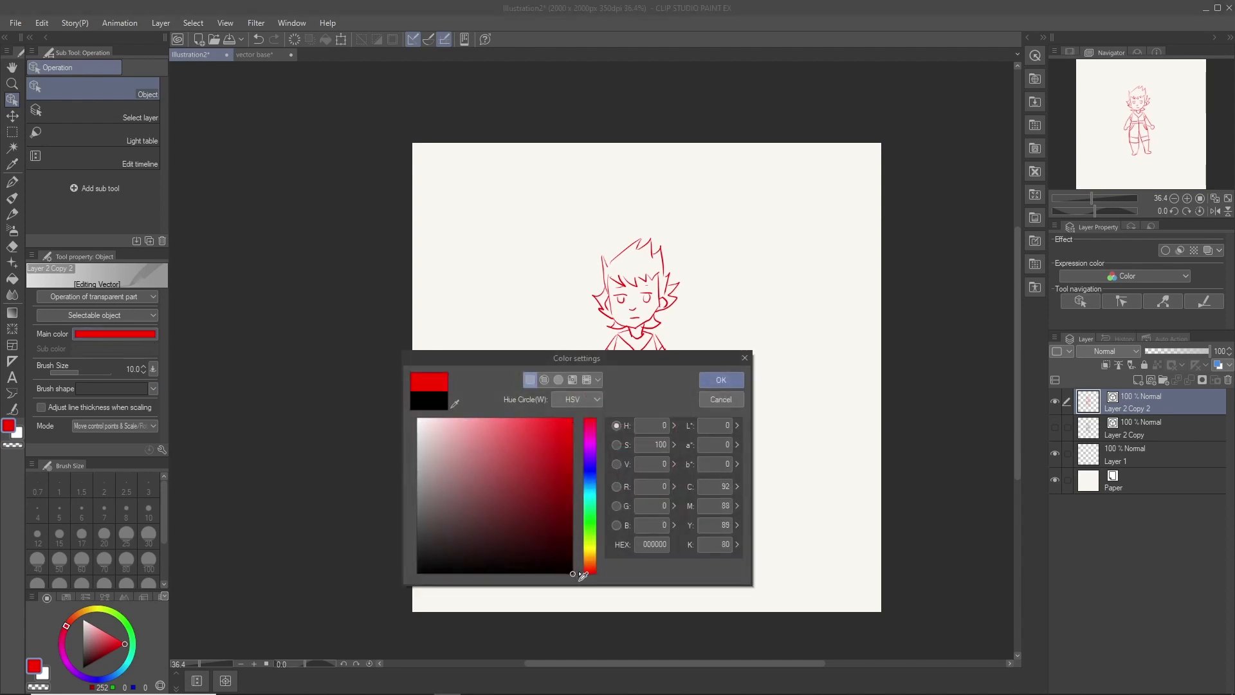
left_click(721, 380)
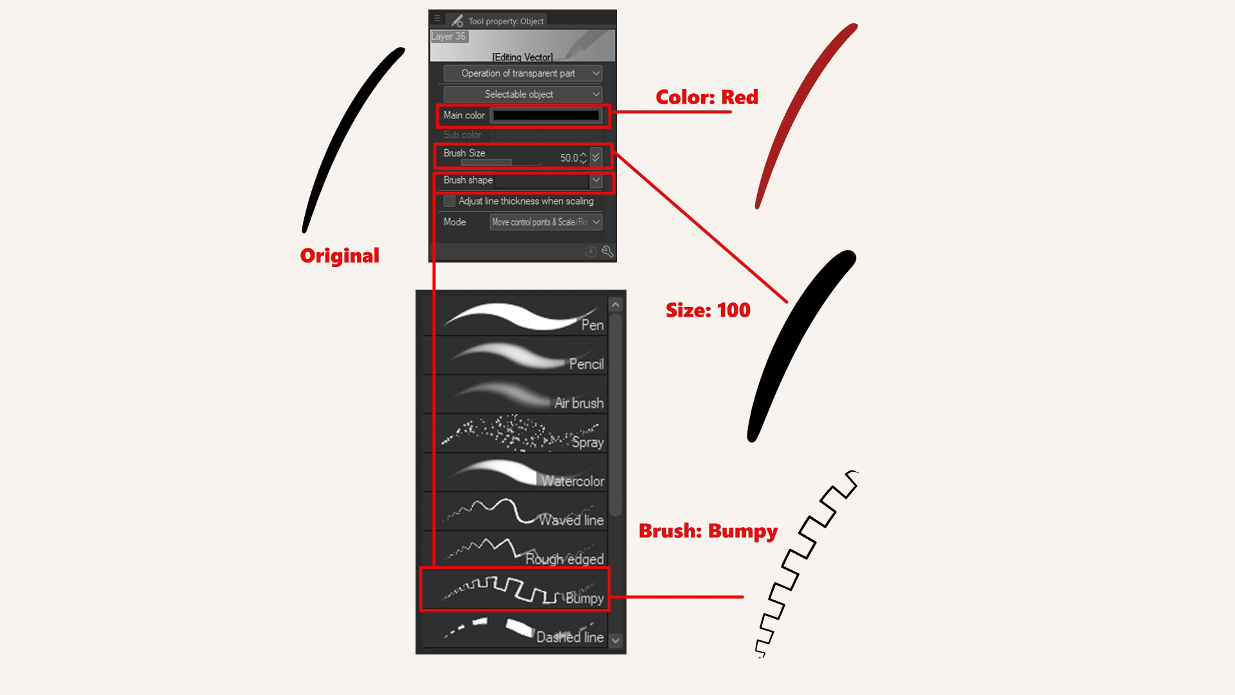
Step: Draw a rising curved stroke with the G-pen at size 20 and pull three of its control points into a zigzag with the Object tool
left_click_drag(378, 485, 777, 247)
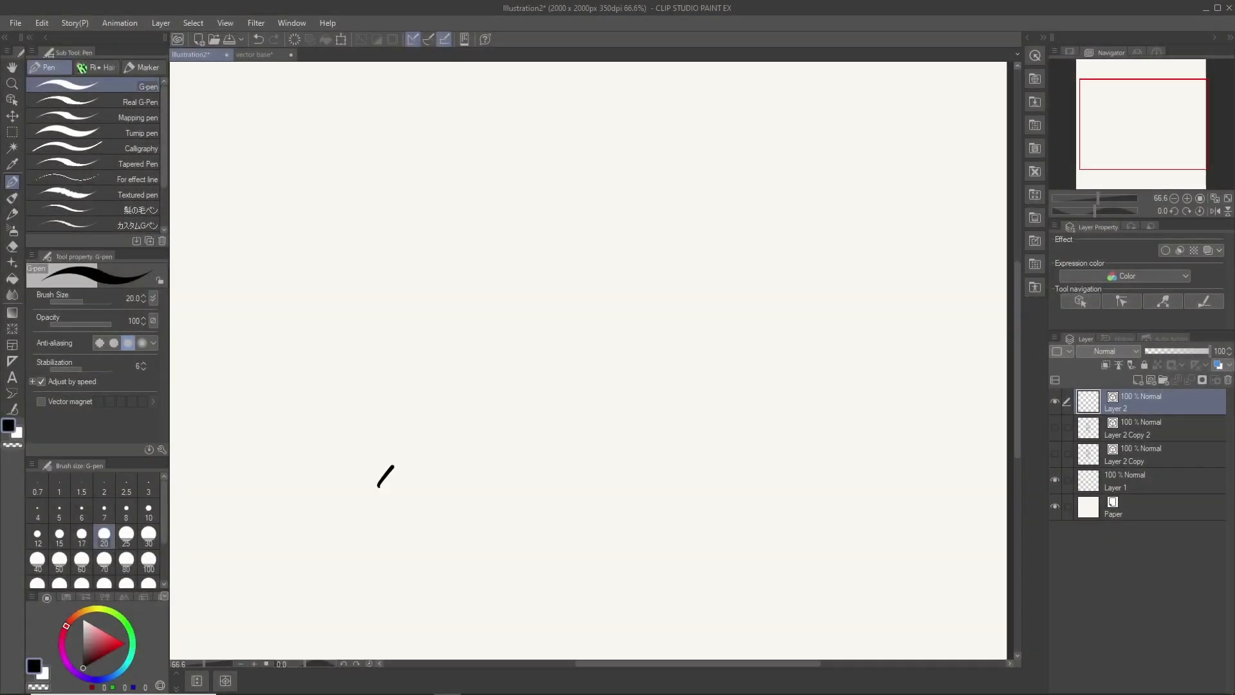
left_click(11, 99)
left_click(541, 348)
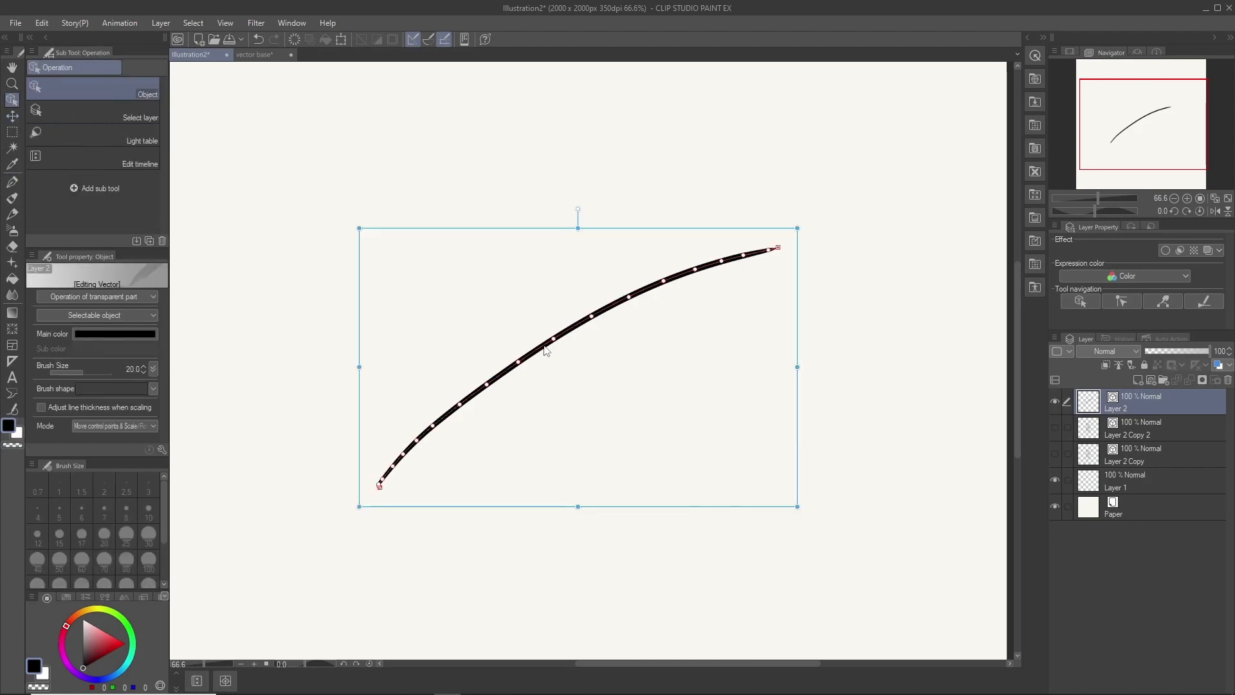
left_click_drag(555, 338, 523, 279)
left_click_drag(593, 318, 658, 420)
left_click_drag(461, 405, 420, 312)
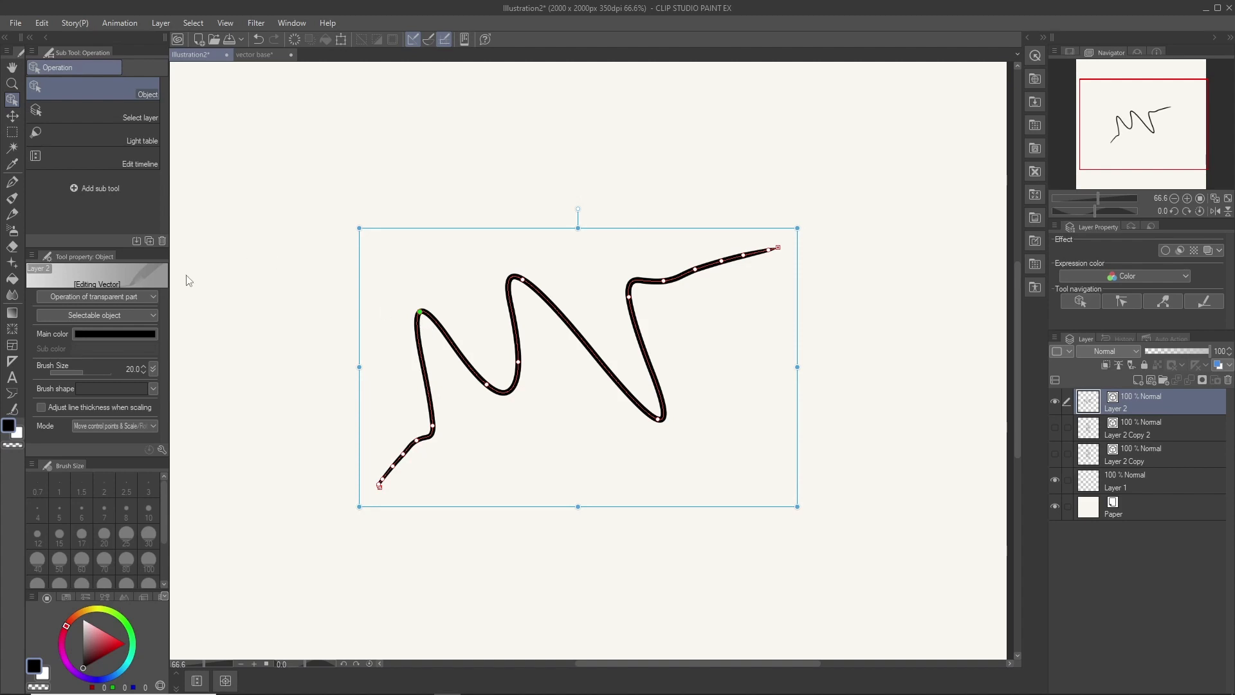
Step: Add control points around the stroke's leftmost peak and move them to reshape the curve
right_click(420, 312)
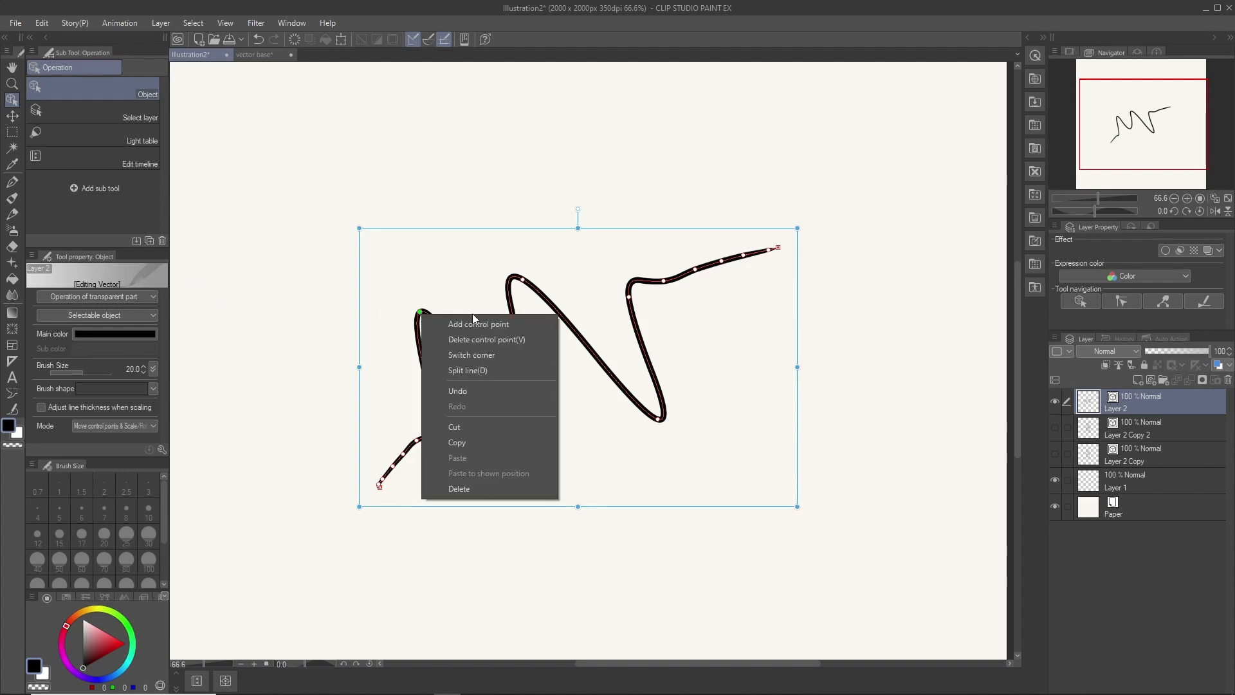
left_click(476, 325)
left_click_drag(420, 312, 488, 303)
right_click(465, 338)
left_click(498, 348)
left_click_drag(435, 355, 388, 314)
right_click(439, 353)
left_click(472, 364)
Step: Switch the control points at the two left peaks to corners and reposition the second peak and the point between them
right_click(414, 342)
left_click(447, 383)
right_click(487, 308)
left_click(522, 350)
left_click_drag(489, 301, 470, 261)
left_click_drag(436, 314, 441, 320)
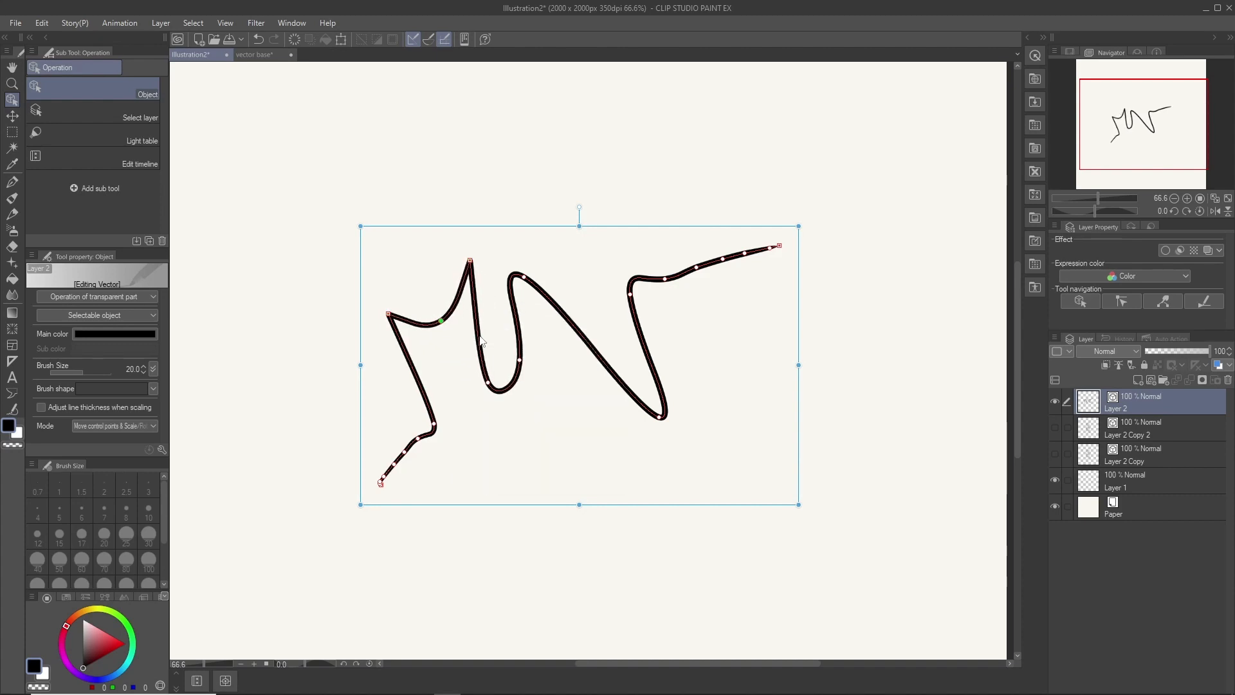
Step: Split the line at the control point between the two left peaks
right_click(480, 339)
left_click(519, 395)
left_click(443, 322)
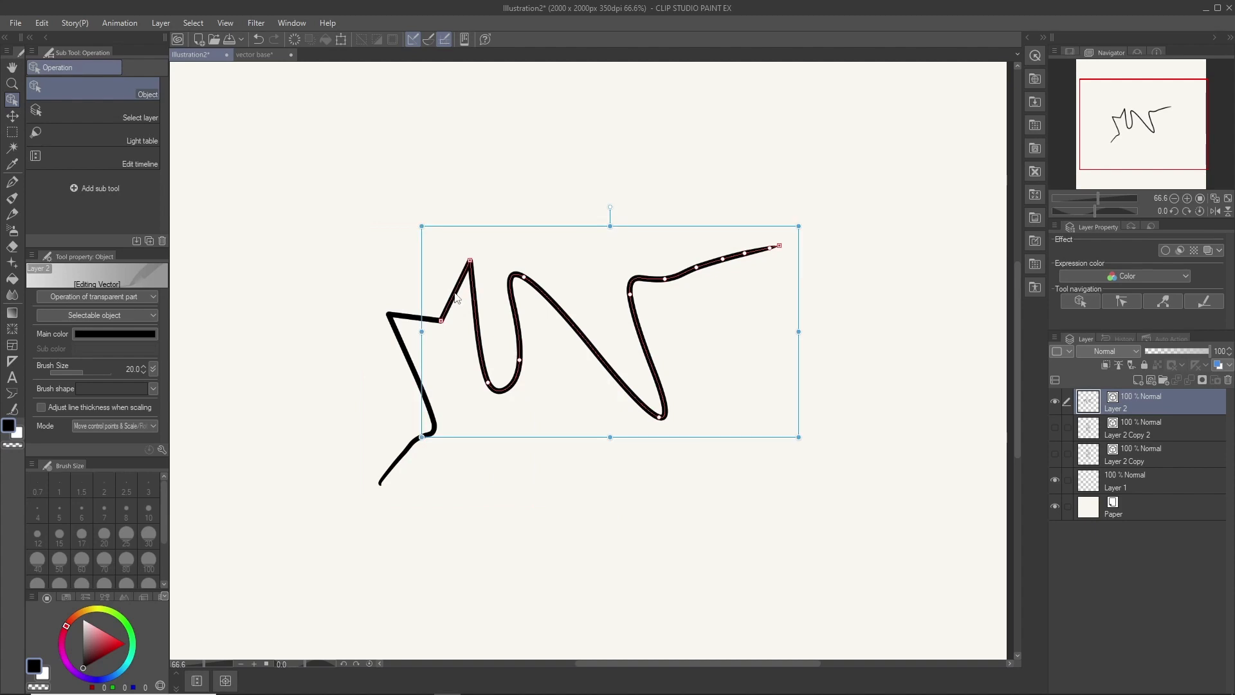
Step: Move the two pieces of the split line apart, the right piece up and right, the left piece up and left
left_click_drag(455, 298, 497, 268)
left_click(418, 318)
left_click_drag(418, 318, 410, 295)
left_click(523, 314)
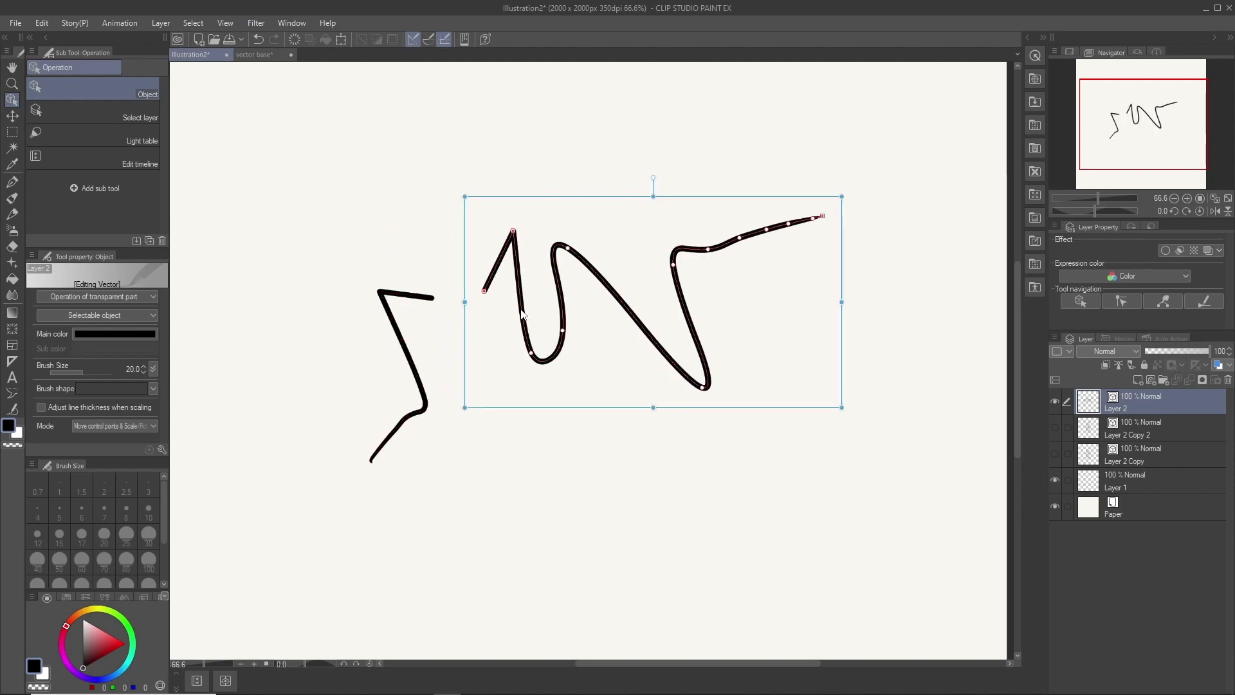
Step: Undo the last moves of the split line's pieces
right_click(523, 313)
left_click(559, 387)
right_click(532, 343)
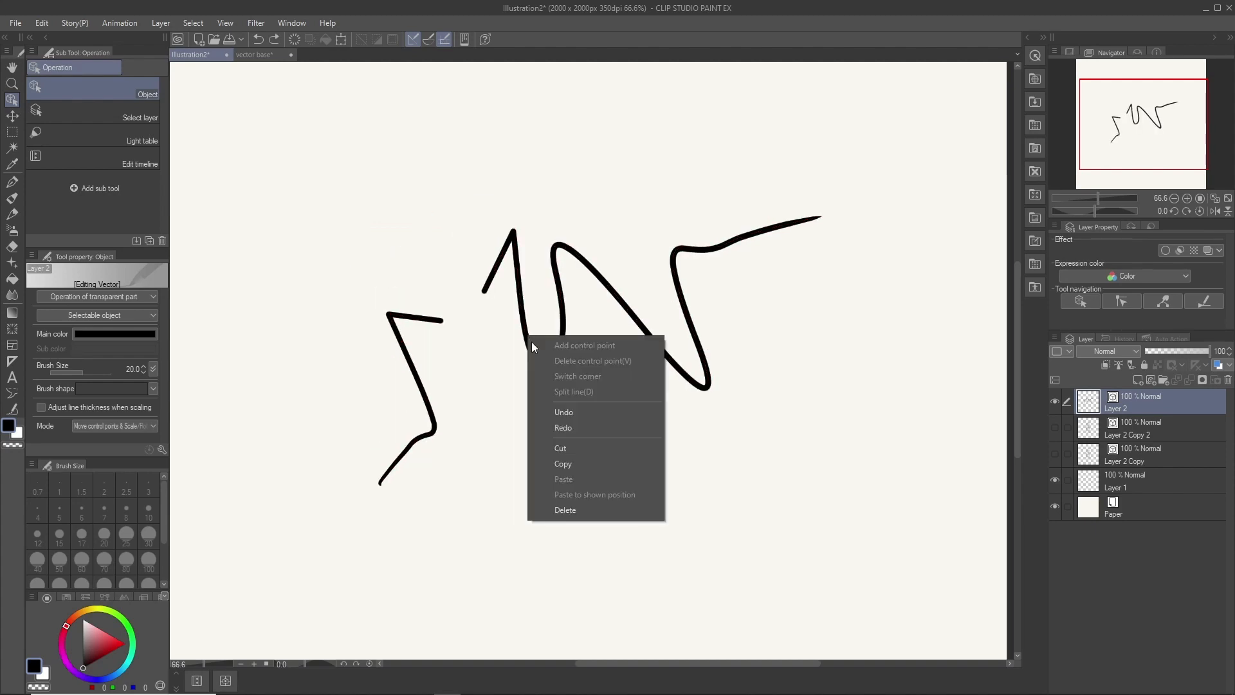
left_click(564, 412)
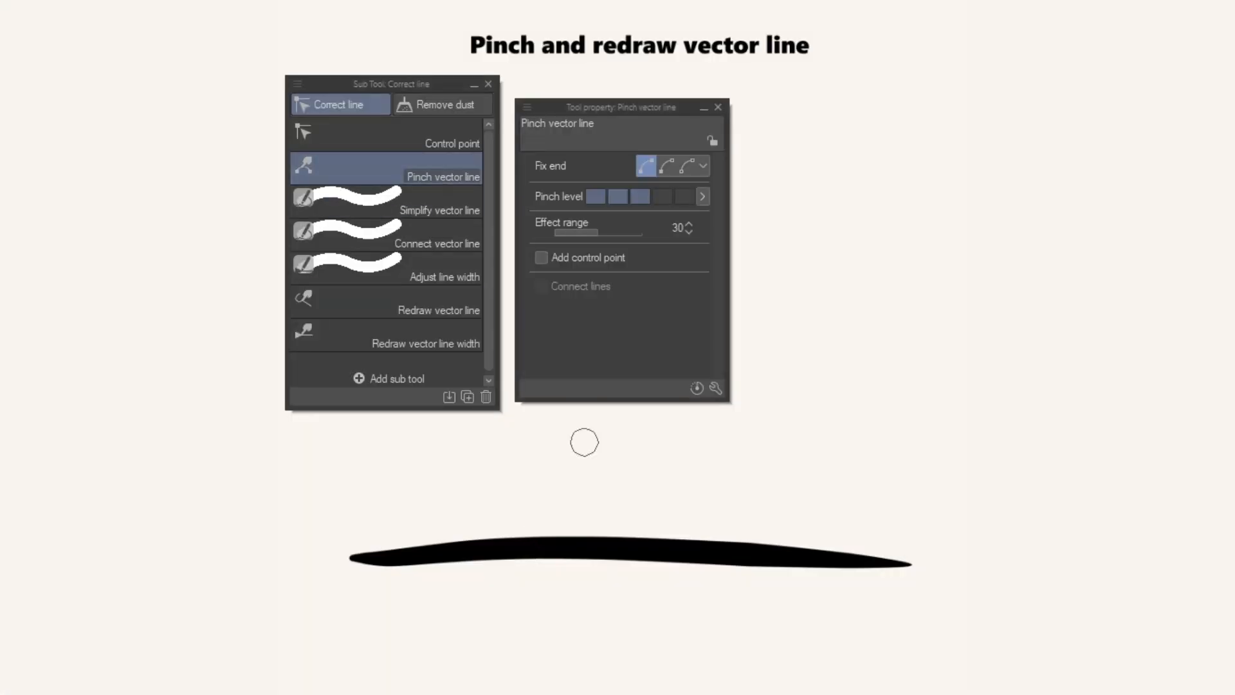
Step: Pull the horizontal stroke upward at its middle, right and left with Pinch vector line, using pinch levels 3, 5 and 1
left_click_drag(575, 547, 589, 484)
left_click(683, 197)
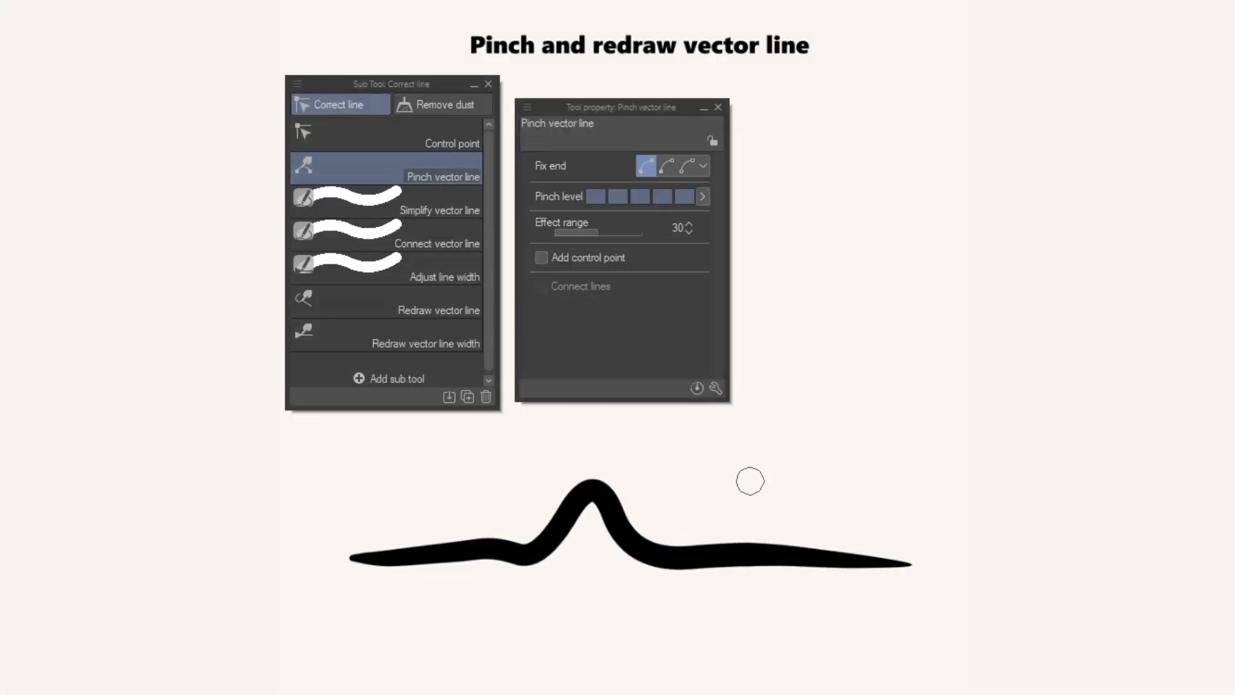
left_click_drag(752, 547, 775, 431)
left_click(596, 196)
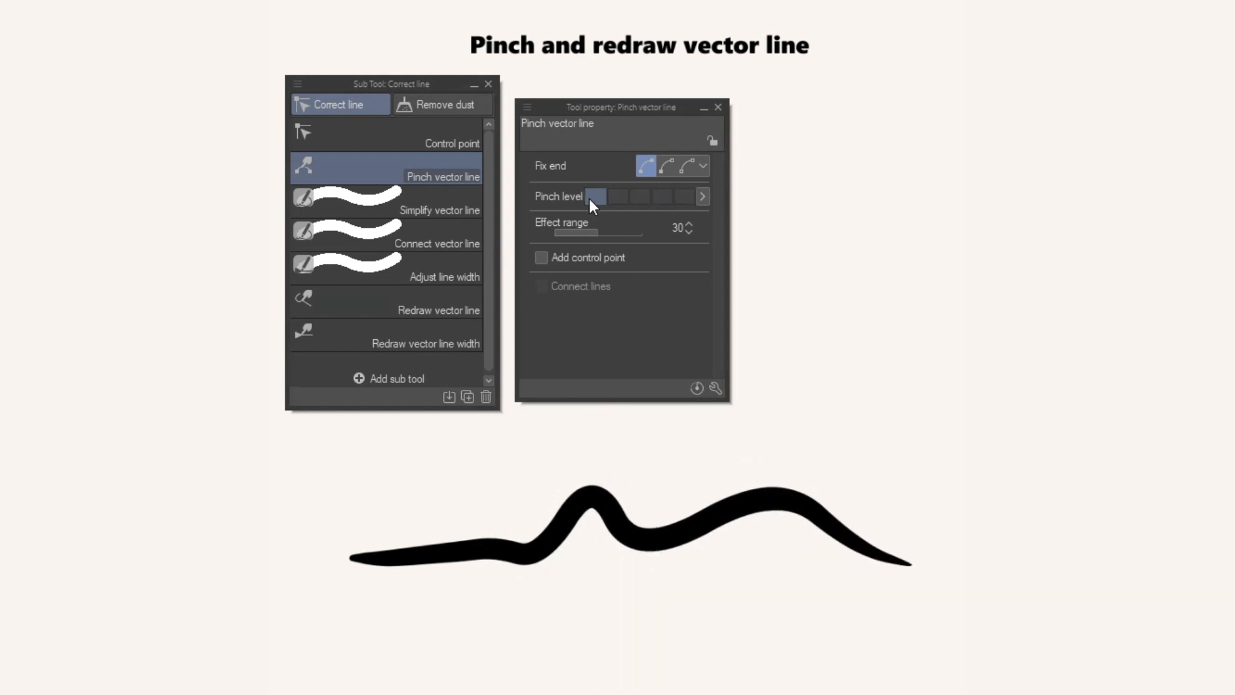
left_click_drag(469, 560, 457, 497)
Step: Redraw the path of the wavy black stroke with Redraw vector line
left_click(436, 303)
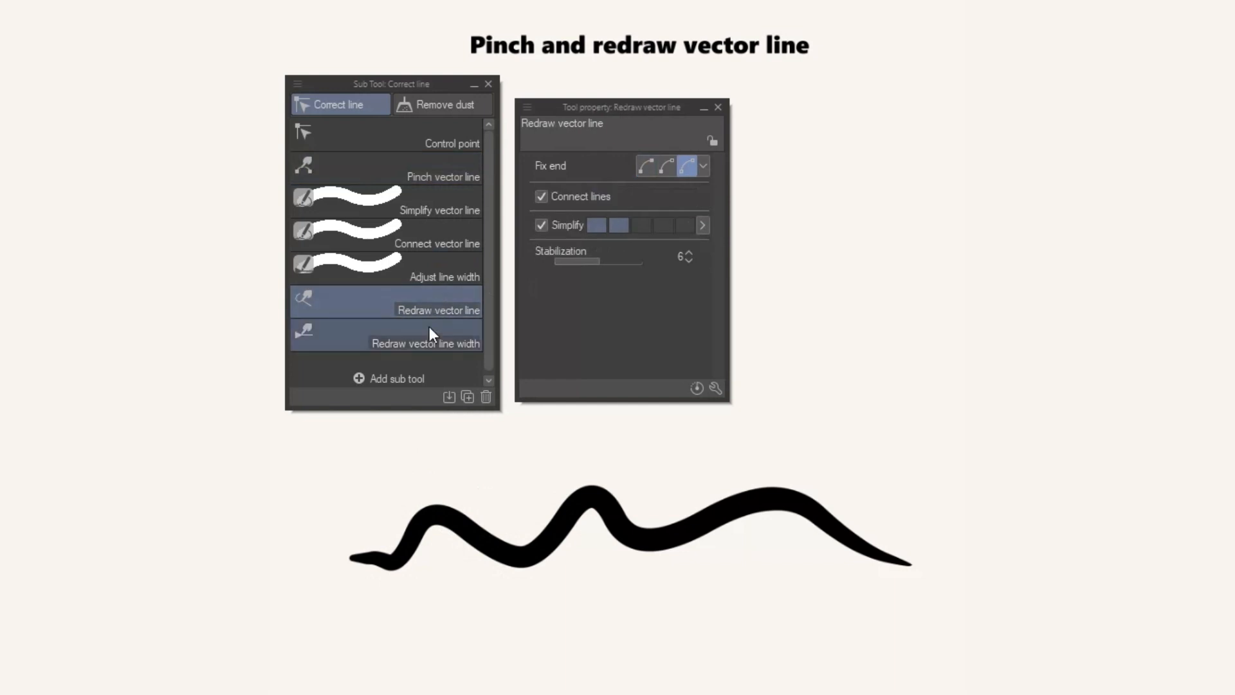
mouse_move(384, 561)
left_mouse_down()
mouse_move(441, 538)
mouse_move(474, 569)
mouse_move(555, 427)
mouse_move(637, 521)
mouse_move(678, 623)
mouse_move(744, 565)
left_mouse_up()
mouse_move(729, 621)
left_mouse_down()
mouse_move(794, 510)
mouse_move(910, 485)
mouse_move(891, 446)
mouse_move(686, 485)
mouse_move(744, 554)
mouse_move(679, 600)
mouse_move(620, 566)
mouse_move(566, 444)
left_mouse_up()
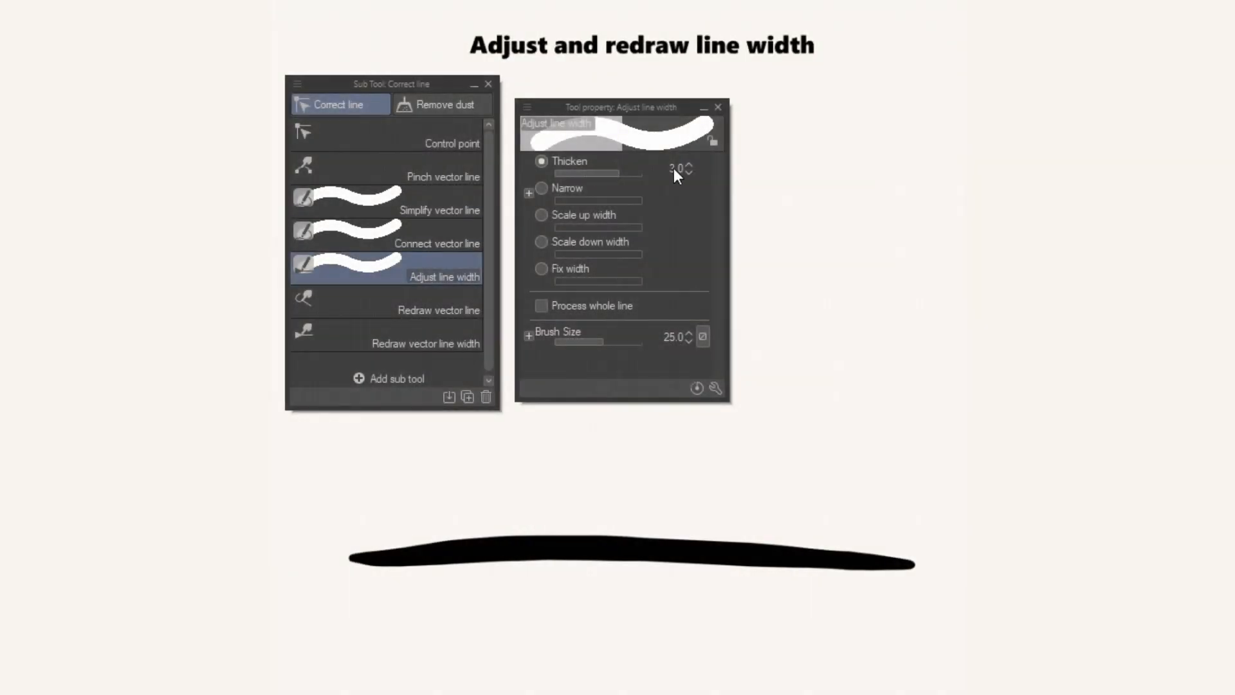
Step: Thicken both ends of the horizontal stroke by 10 with Adjust line width
left_click(674, 169)
type("10")
key("Return")
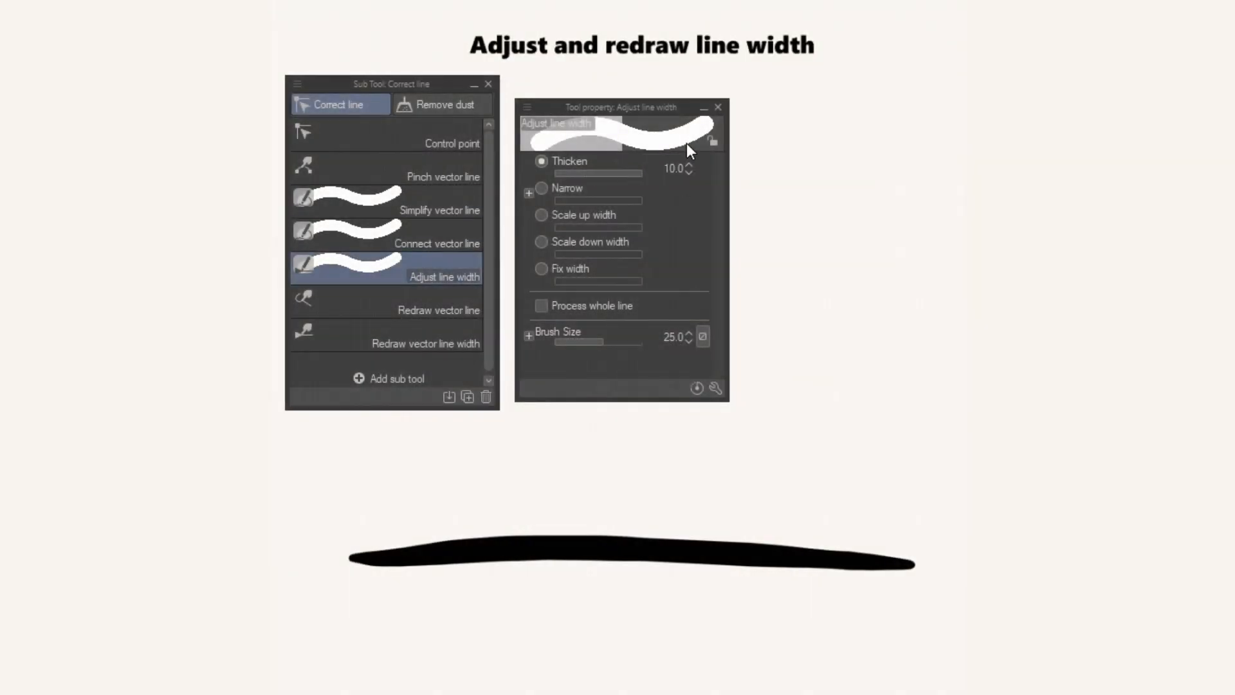
left_click_drag(746, 557, 918, 565)
left_click_drag(334, 562, 473, 549)
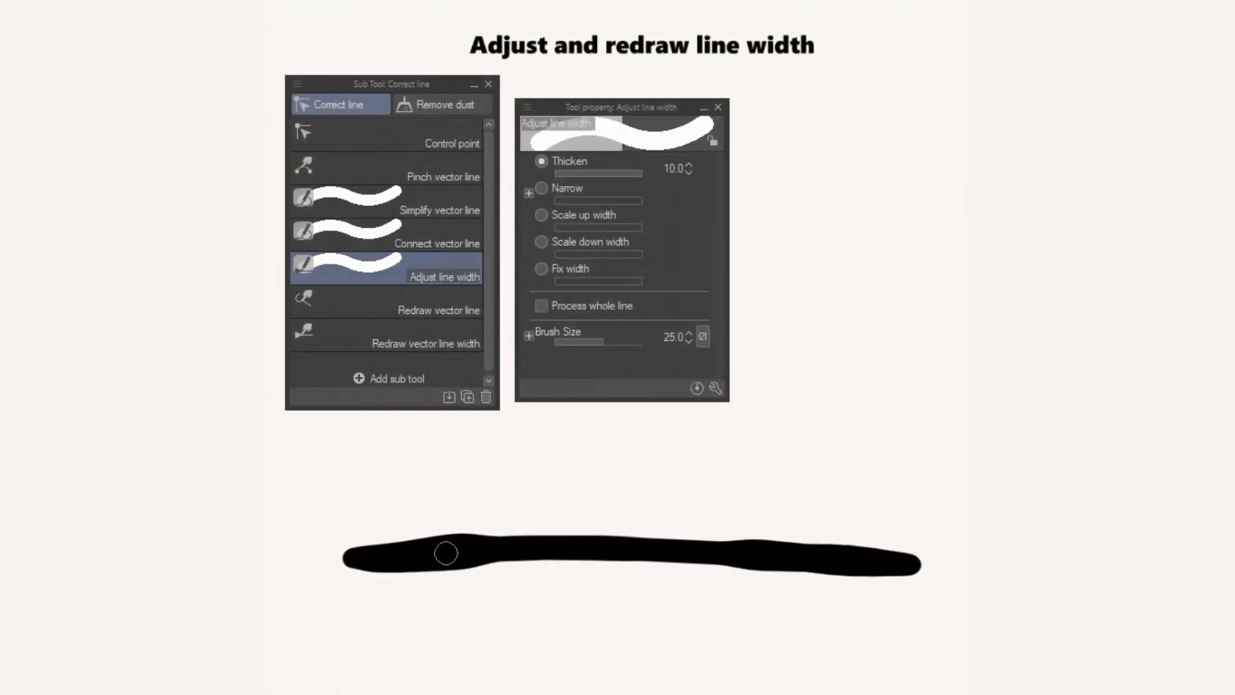
Step: Narrow the stroke by 10 along its length with Adjust line width
left_click(562, 191)
left_click(675, 193)
type("10")
key("Return")
mouse_move(356, 547)
left_mouse_down()
mouse_move(409, 558)
mouse_move(649, 526)
mouse_move(926, 570)
left_mouse_up()
Step: Scale up the width along the whole stroke, then scale it down with a factor of 0.60
left_click(541, 215)
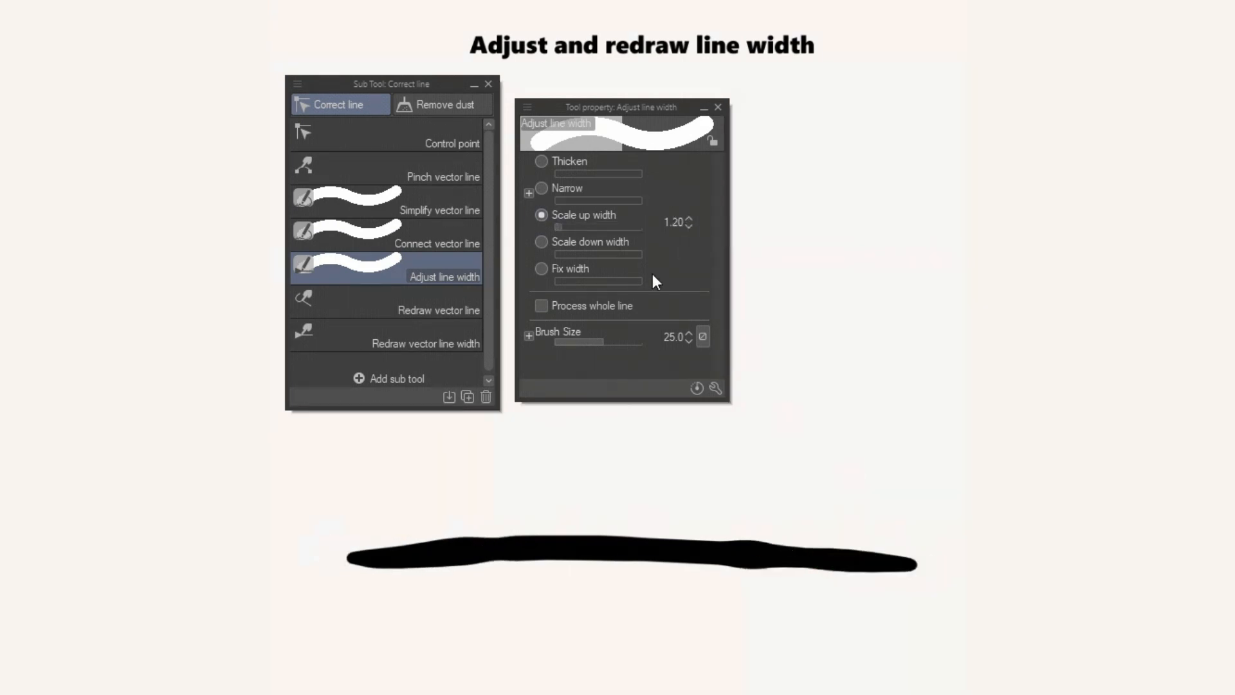
left_click_drag(336, 556, 924, 566)
left_click(577, 242)
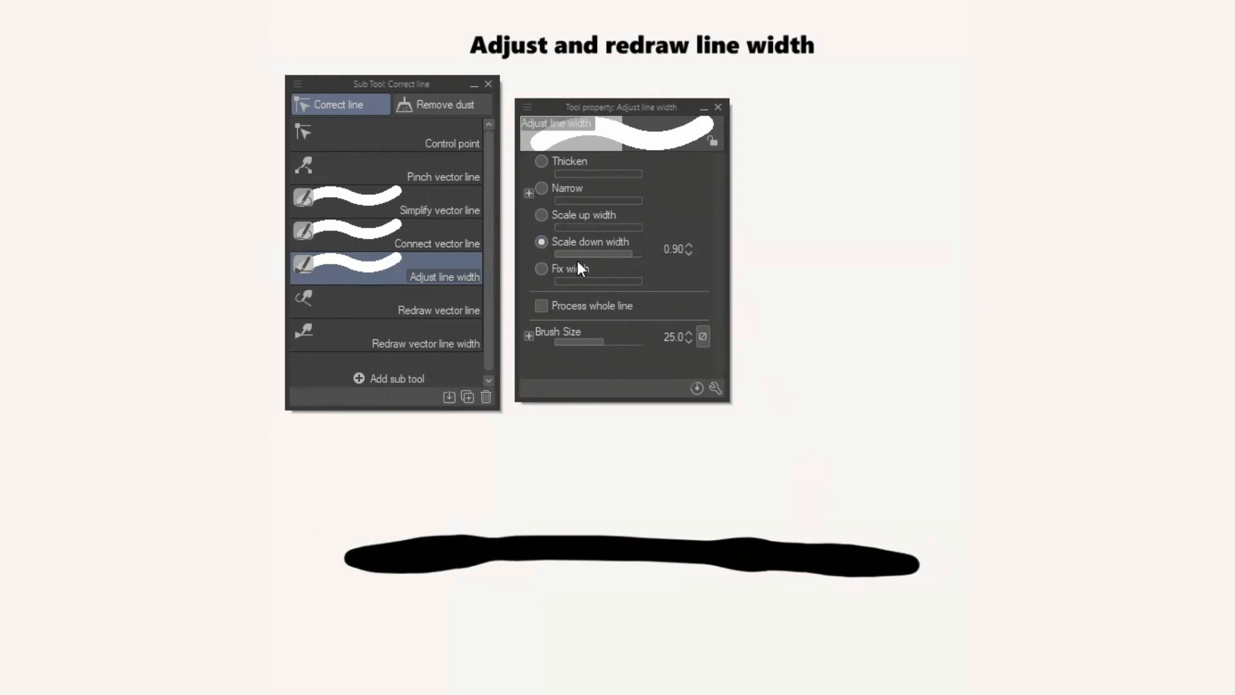
left_click(603, 254)
left_click_drag(345, 533, 920, 555)
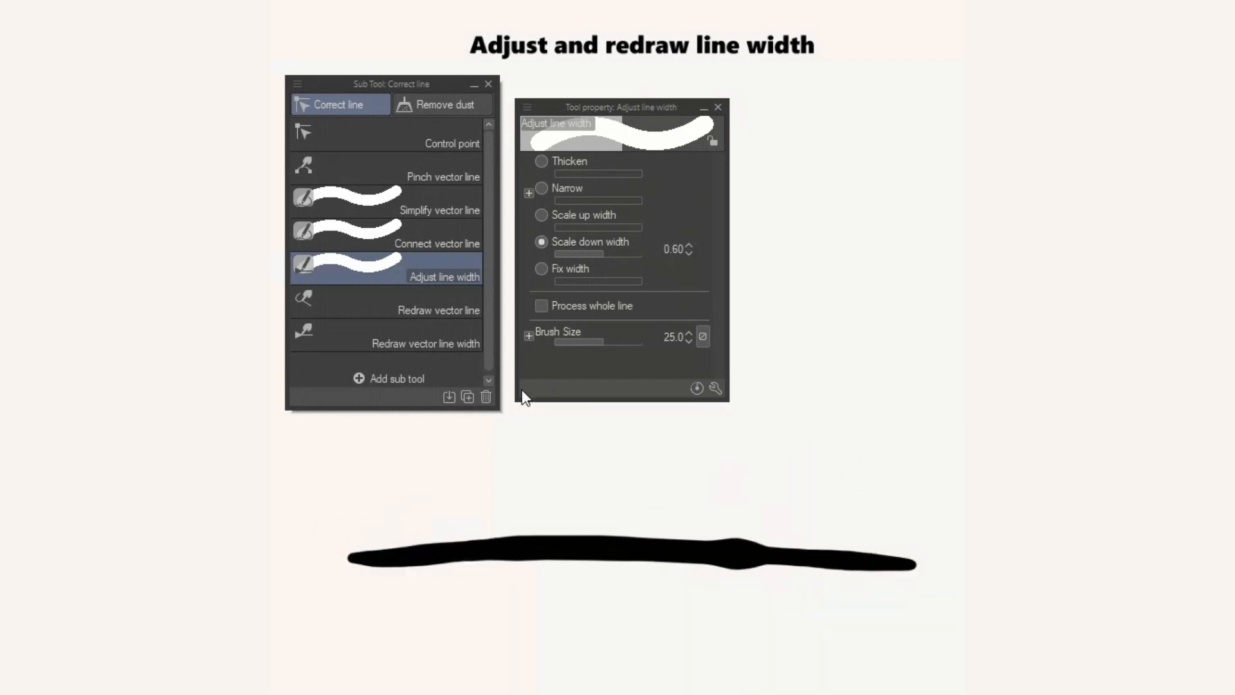
Step: Apply a fixed width of 10 to the left part of the stroke
left_click(542, 268)
left_click_drag(360, 557, 536, 558)
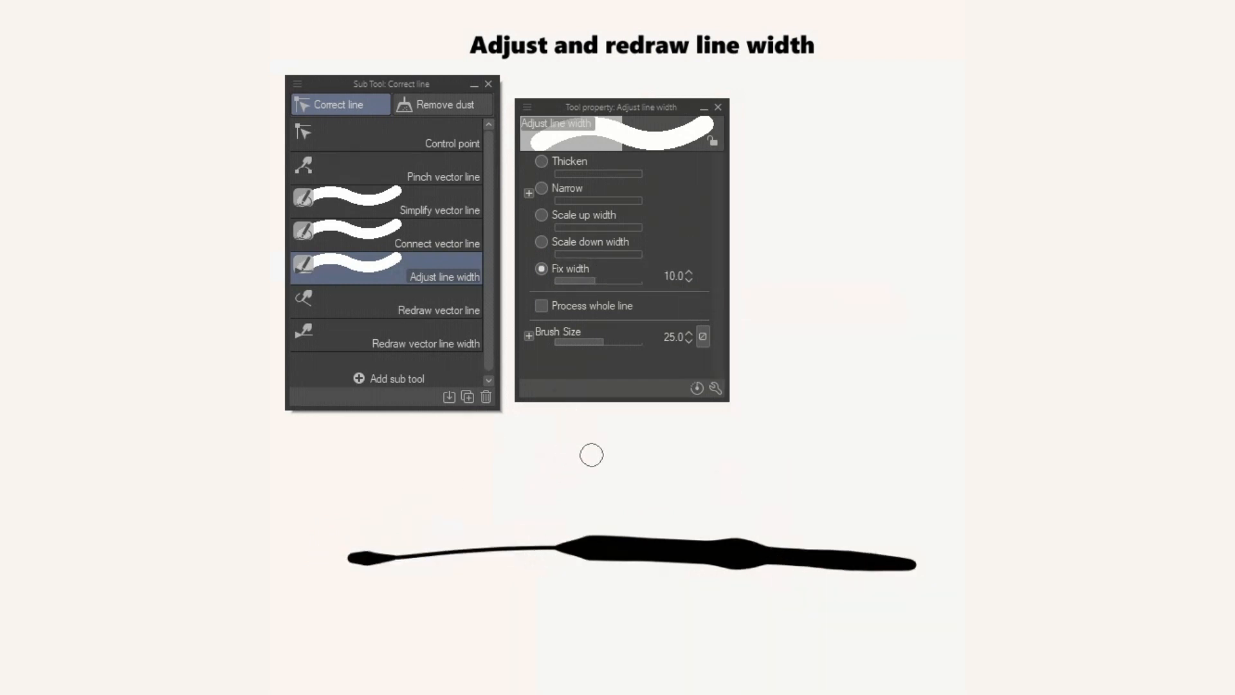
Step: Redraw the width of the whole horizontal stroke with Redraw vector line width at brush size 20, reworking both ends
left_click(442, 338)
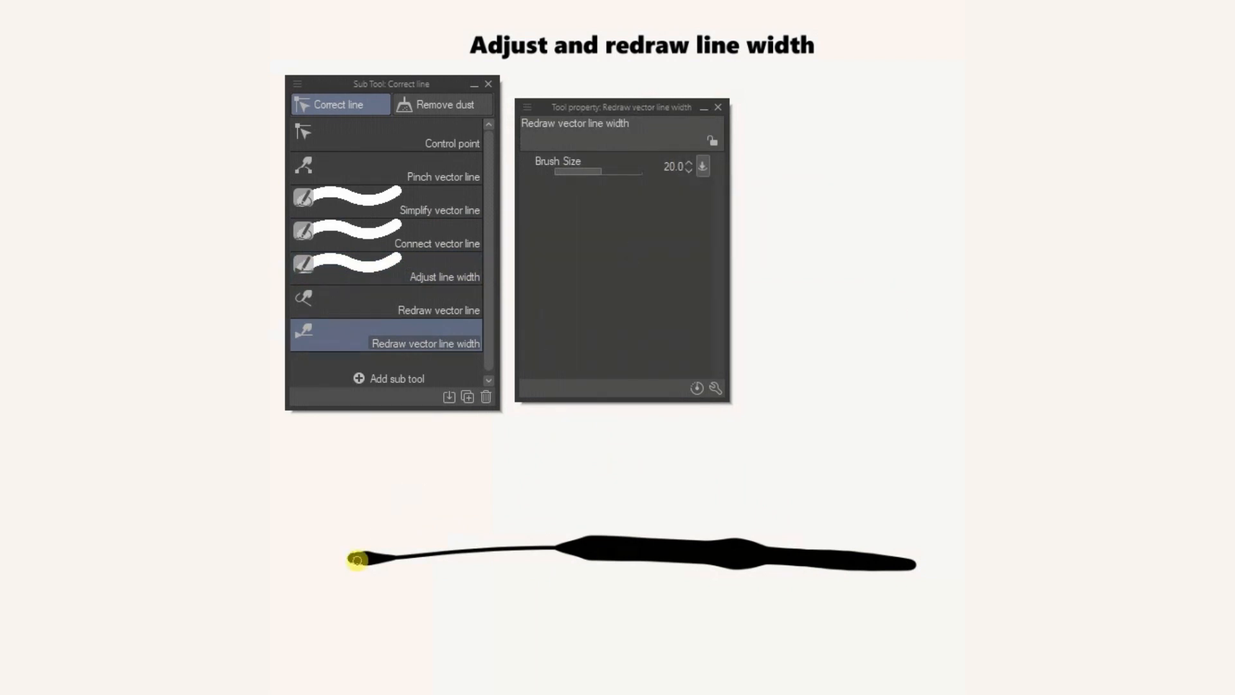
mouse_move(356, 560)
left_mouse_down()
mouse_move(552, 534)
mouse_move(913, 571)
left_mouse_up()
left_click_drag(343, 558, 380, 561)
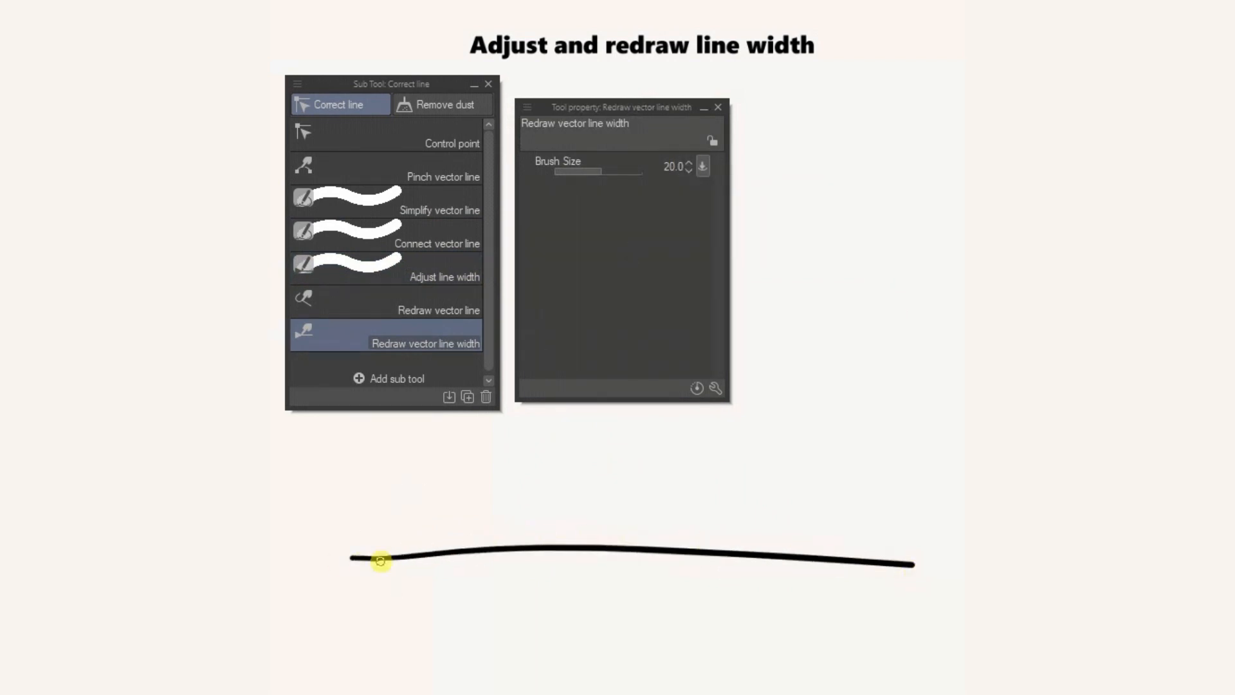
mouse_move(913, 568)
left_mouse_down()
mouse_move(751, 580)
mouse_move(656, 536)
left_mouse_up()
mouse_move(797, 560)
left_mouse_down()
mouse_move(868, 576)
mouse_move(936, 568)
mouse_move(914, 564)
left_mouse_up()
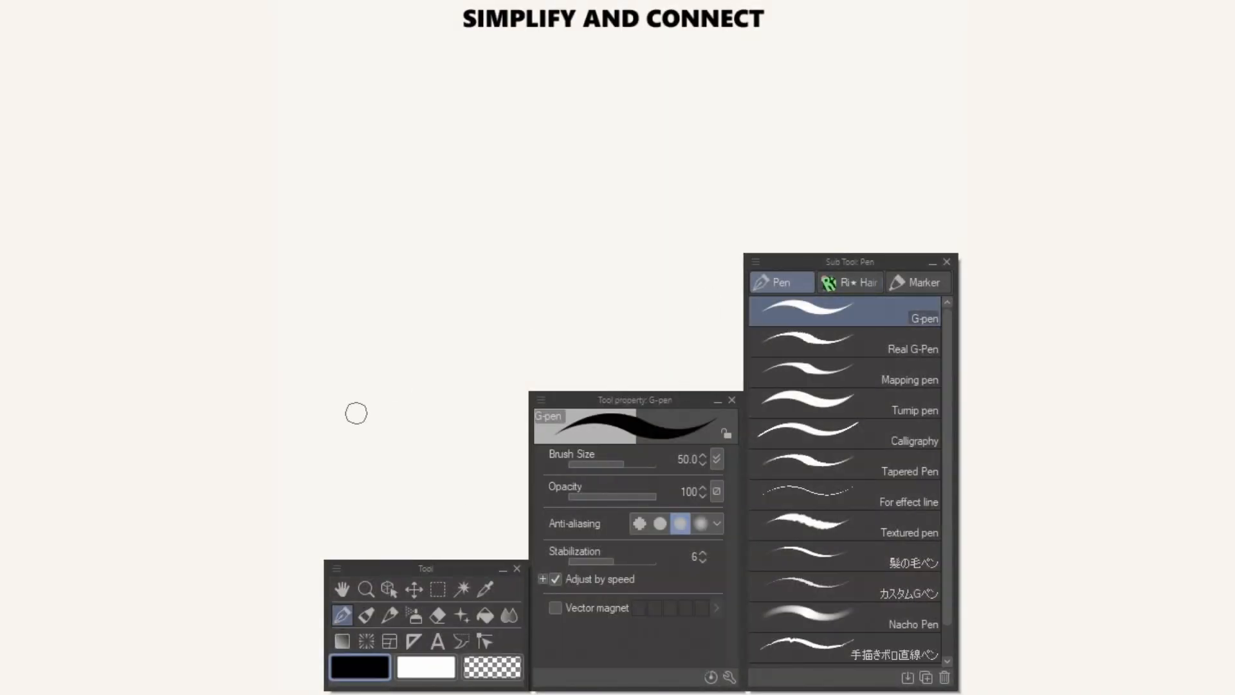
Step: Draw a curved diagonal G-pen stroke with brush size 50 and select it to inspect its control points
left_click_drag(344, 443, 726, 94)
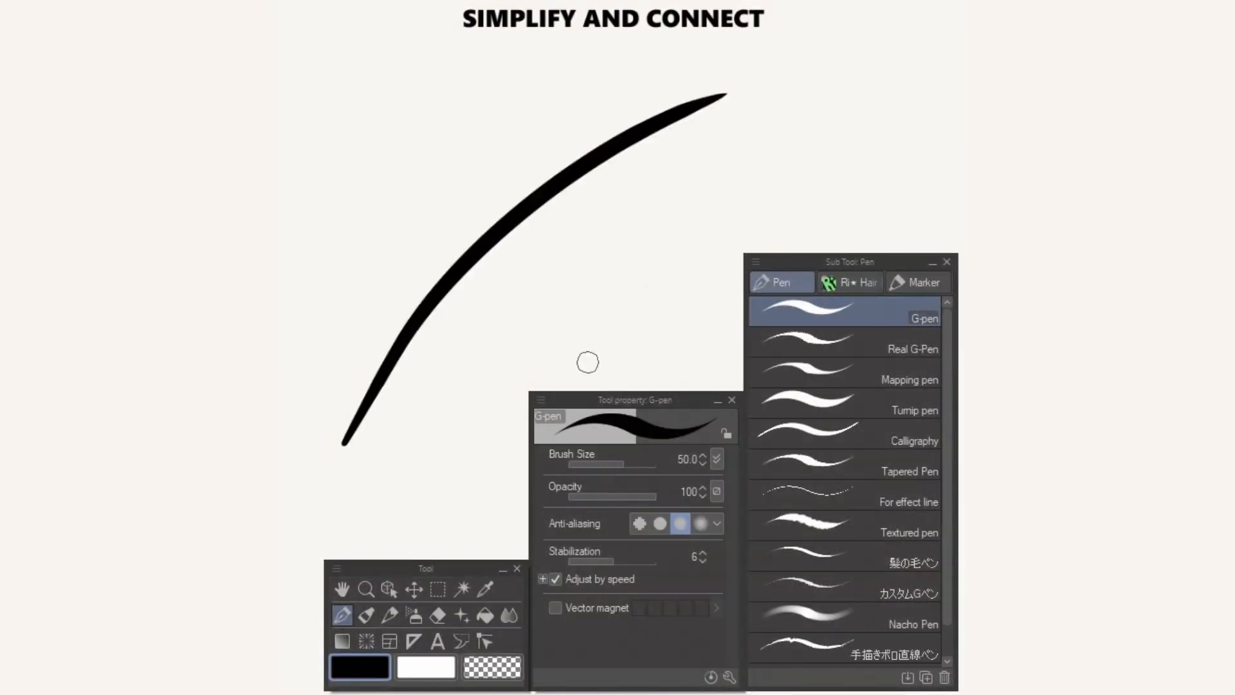
key("o")
left_click(504, 241)
Step: Reduce the curve's control points with Simplify vector line along its full length, and select it to inspect the points
left_click(485, 641)
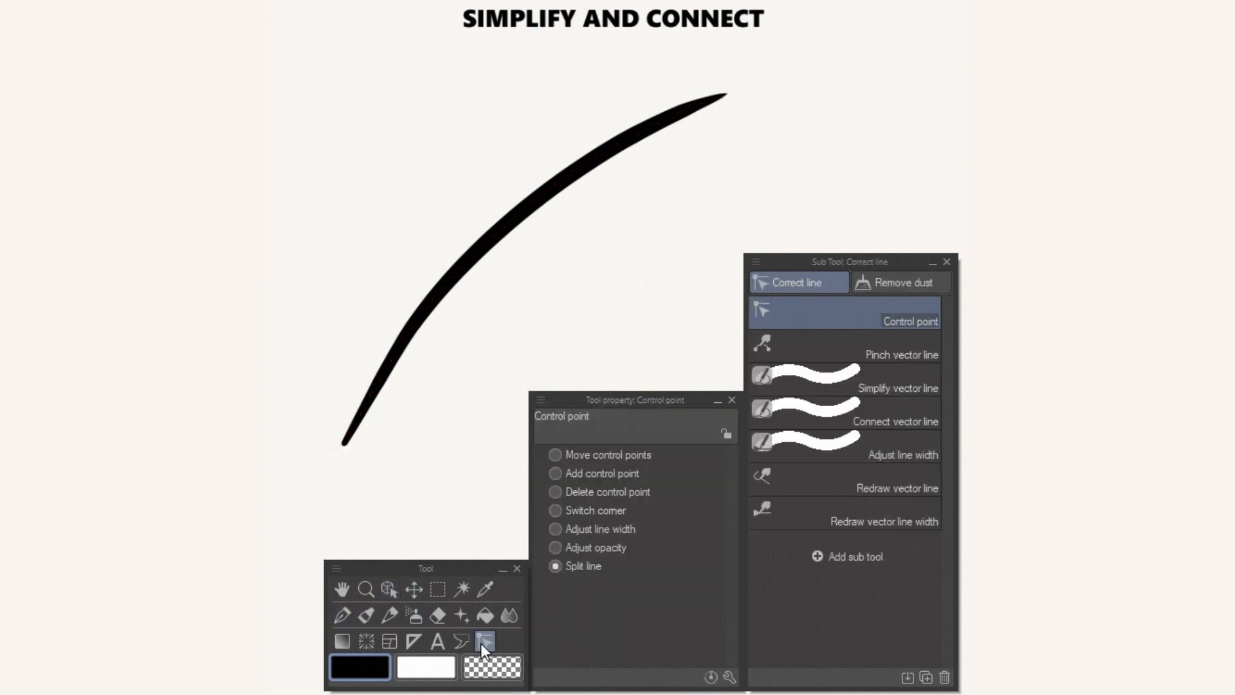
left_click(836, 379)
mouse_move(341, 460)
left_mouse_down()
mouse_move(484, 256)
mouse_move(737, 96)
left_mouse_up()
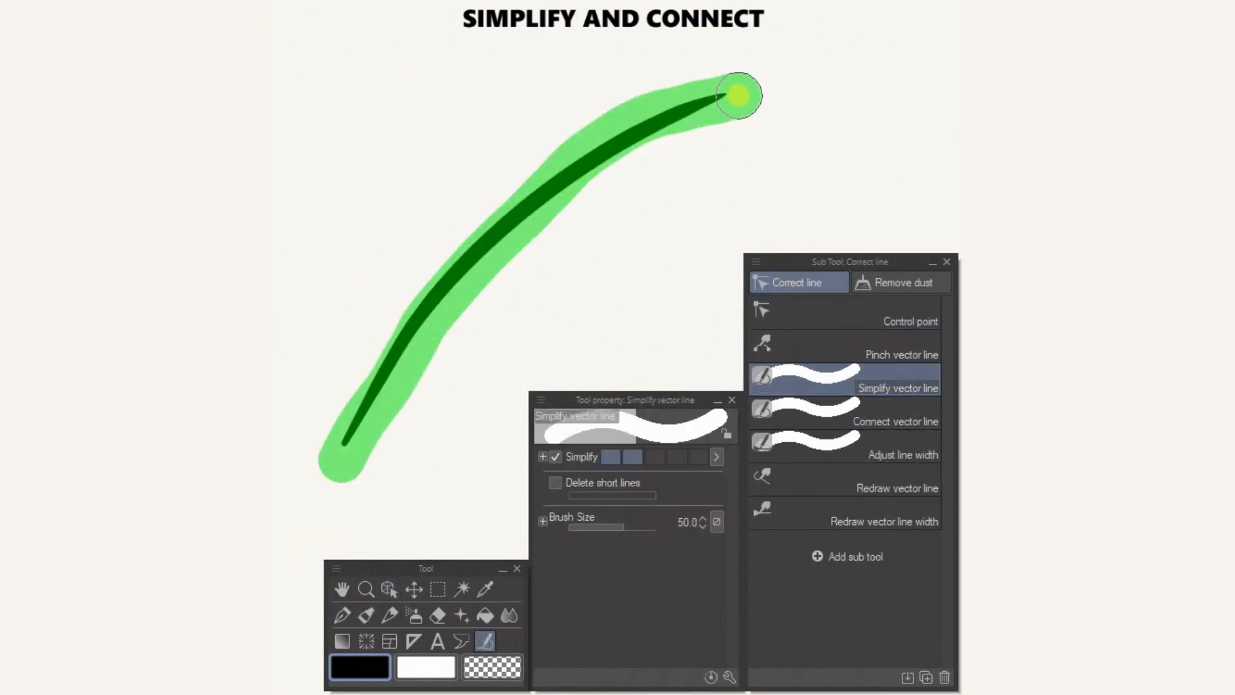
left_click(388, 589)
left_click(505, 240)
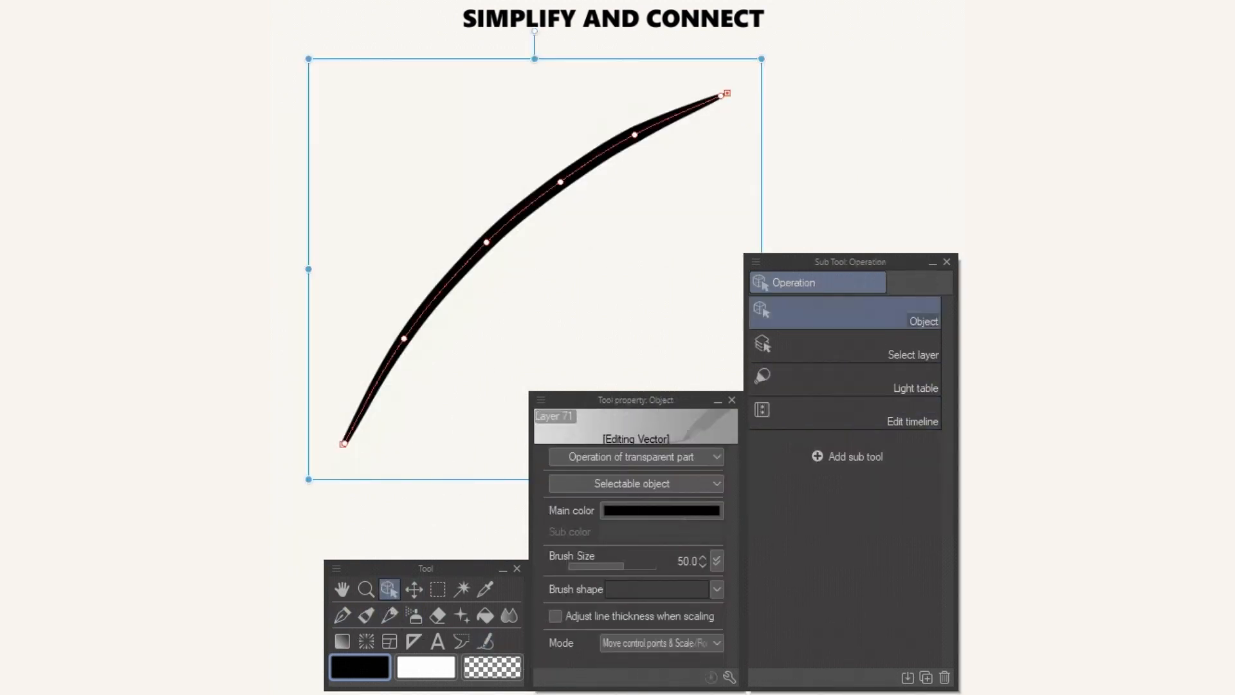
Step: Split the curve at the control point near its middle and move the resulting pieces with the Object tool
right_click(486, 242)
left_click(515, 300)
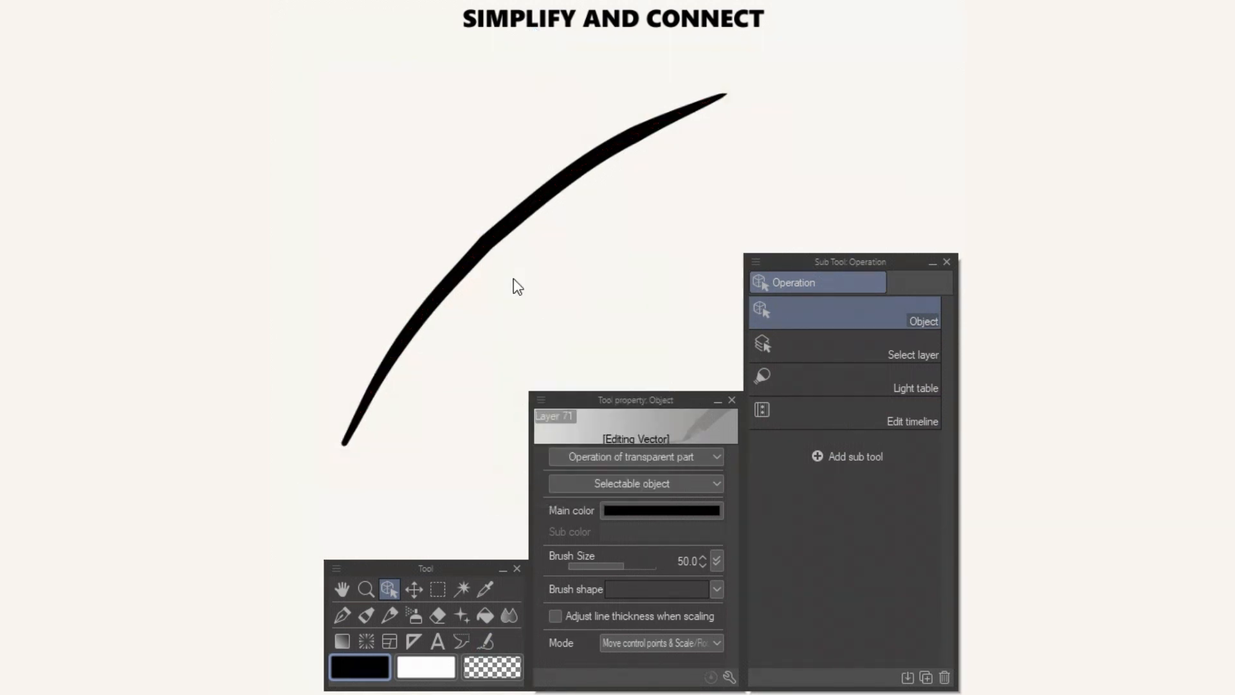
left_click(464, 268)
left_click_drag(465, 269, 513, 260)
left_click(588, 203)
left_click(447, 278)
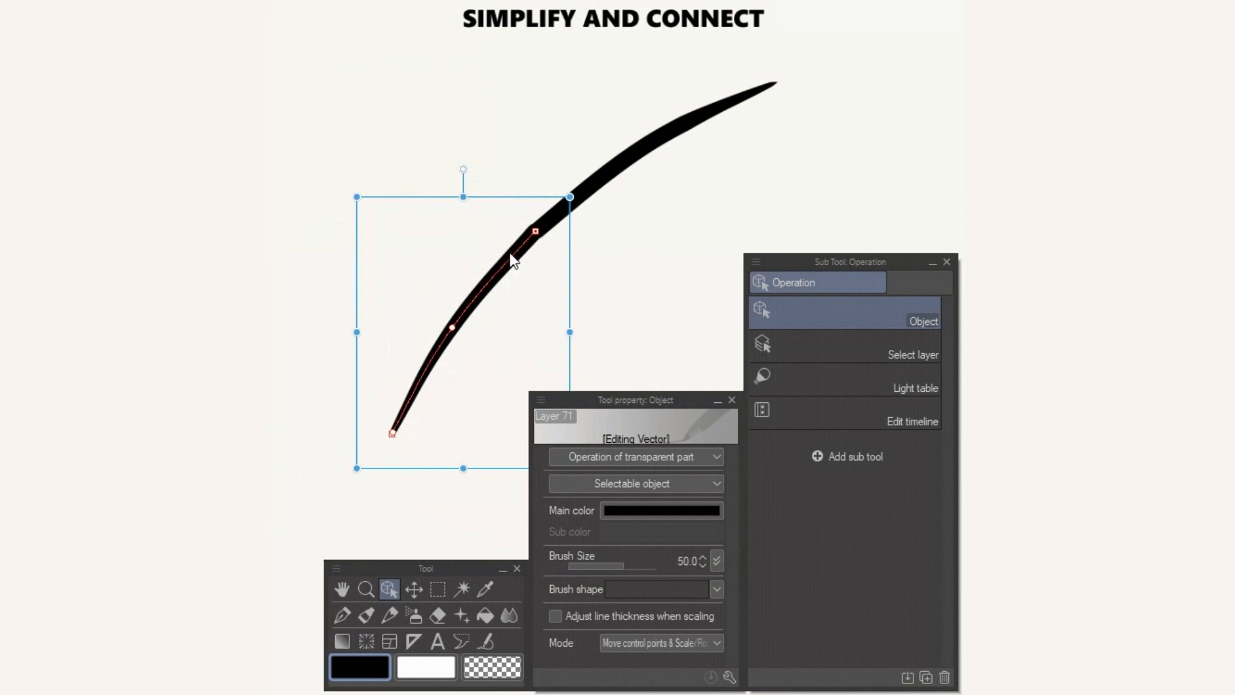
Step: Join the two pieces at the split with Connect vector line and select the stroke to check it
left_click(486, 648)
left_click(759, 412)
mouse_move(512, 207)
left_mouse_down()
mouse_move(559, 273)
mouse_move(553, 283)
mouse_move(483, 243)
mouse_move(502, 273)
left_mouse_up()
key("o")
left_click(530, 260)
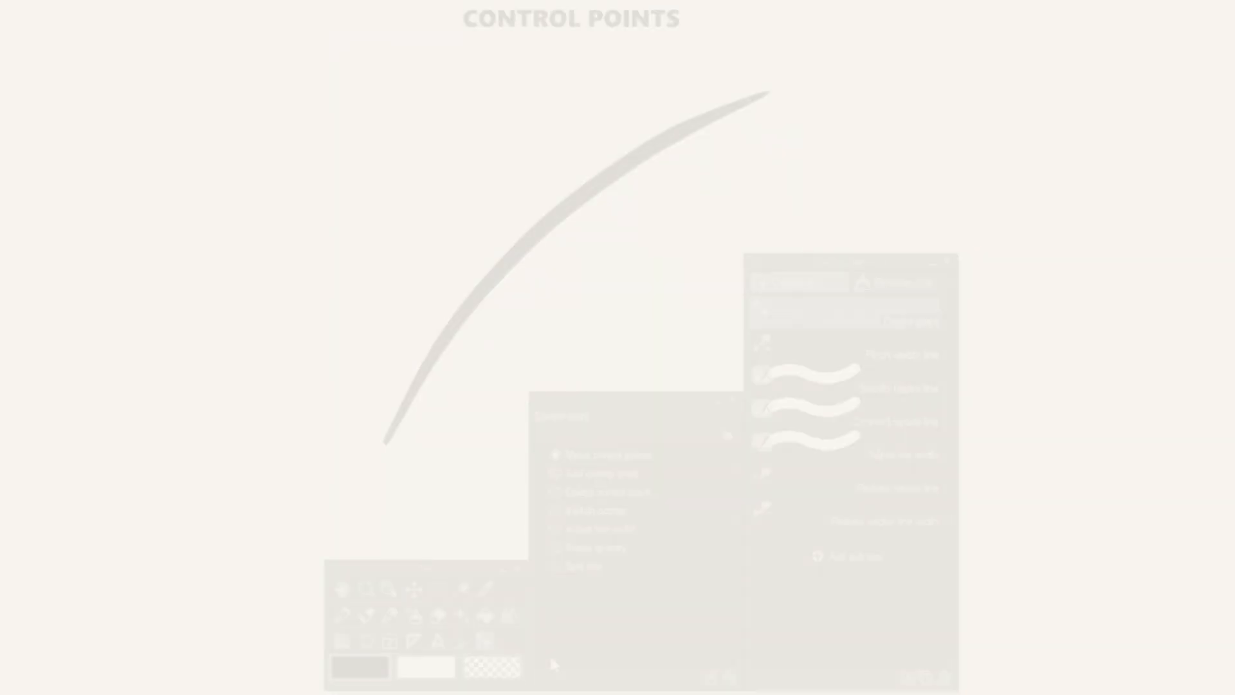
Step: Bend the curve into a wave by moving two control points, and add a point on the middle and lower segments
left_click_drag(529, 241, 492, 200)
left_click_drag(603, 179, 638, 230)
left_click(555, 473)
left_click(557, 208)
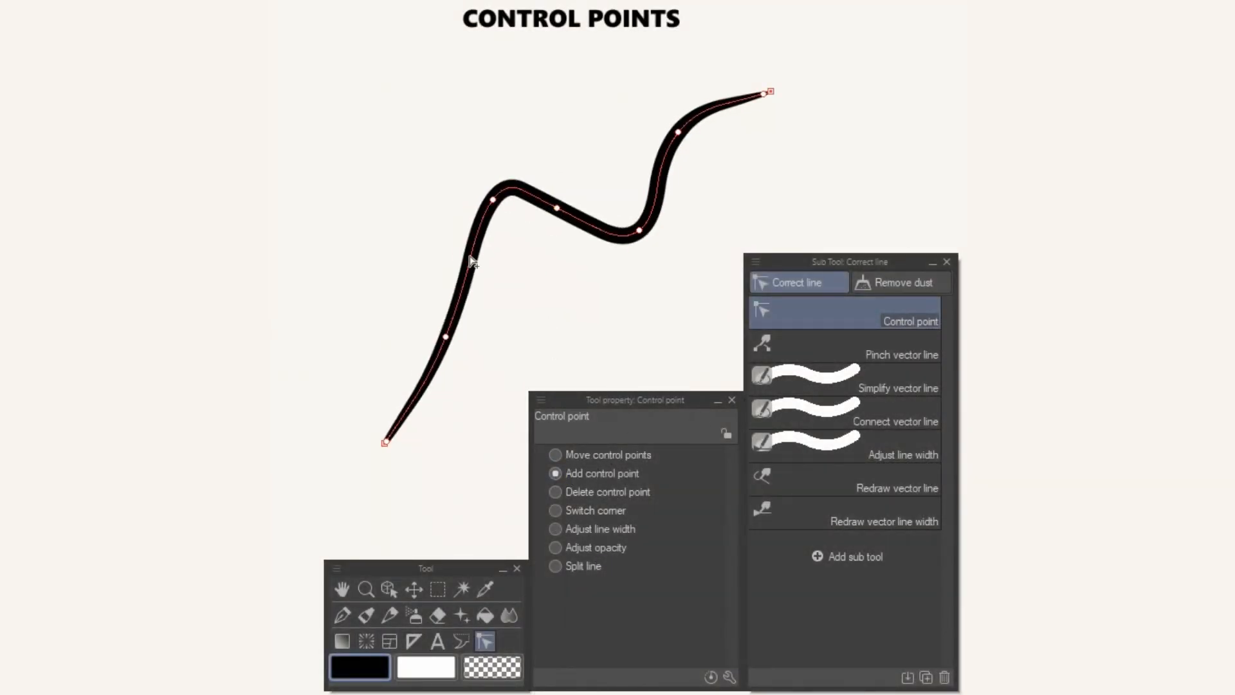
left_click(472, 260)
Step: Delete the control point at the wave's peak and switch the two added points to corners
left_click(577, 493)
left_click(494, 201)
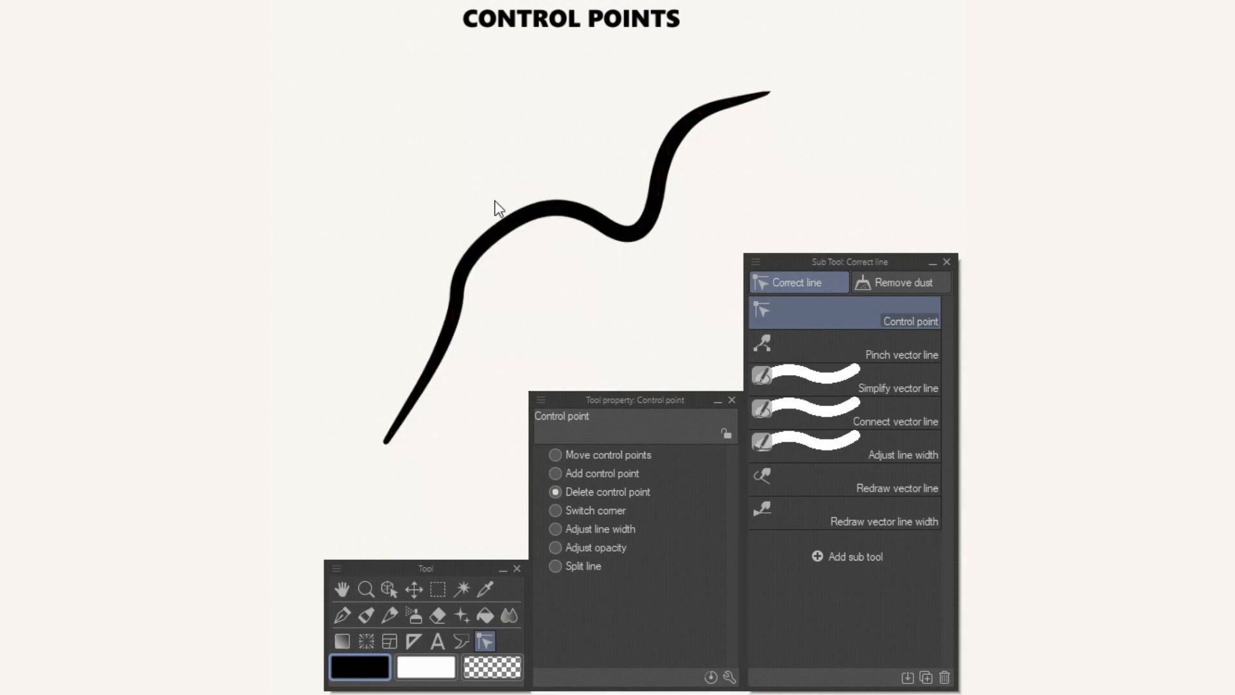
left_click(582, 513)
left_click(471, 258)
left_click(557, 208)
Step: Adjust the line width at the upper corner point and fade out the opacity at the stroke's upper end
left_click(601, 528)
left_click_drag(558, 208, 487, 247)
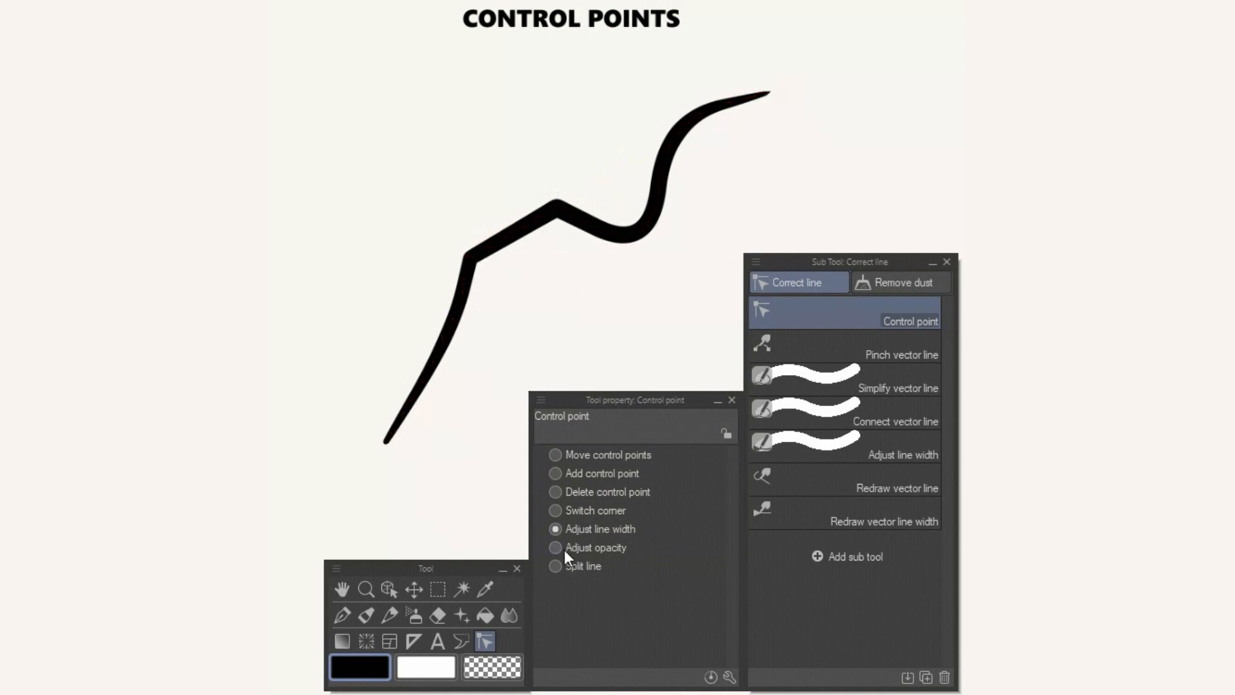
left_click(565, 548)
left_click_drag(766, 95, 696, 177)
Step: Split the line at the upper corner point and move the two pieces separately with the Object tool
left_click(556, 566)
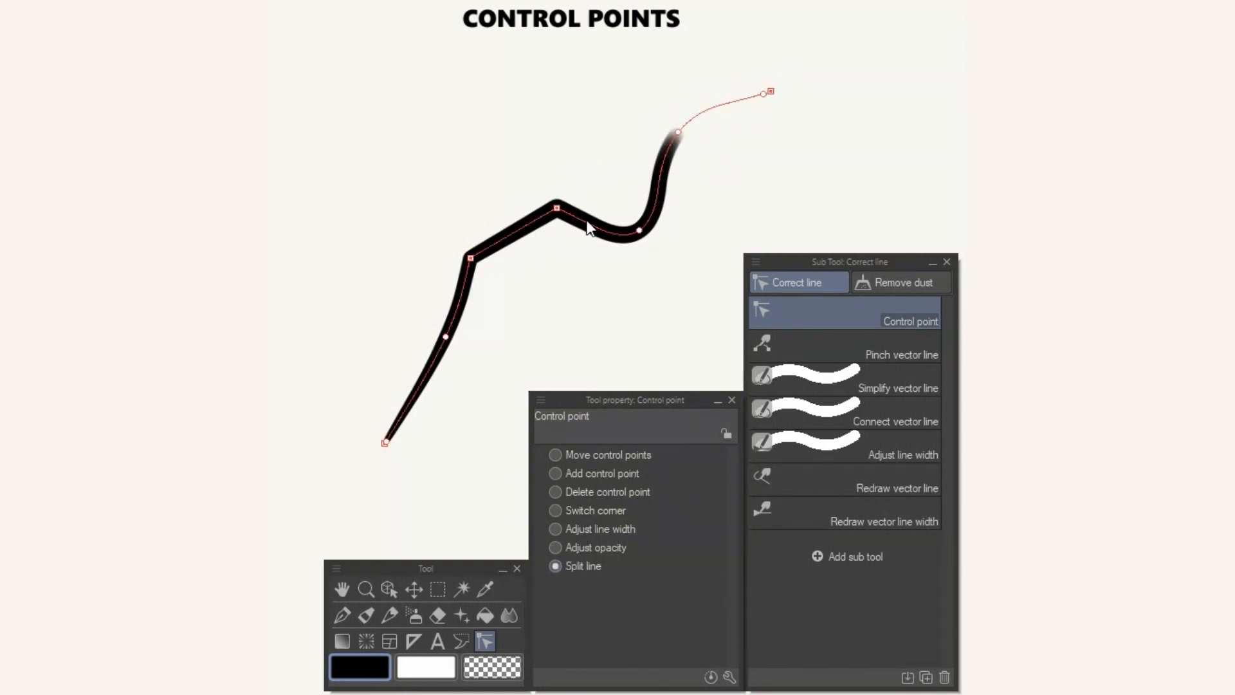
left_click(556, 206)
left_click(386, 591)
left_click(519, 233)
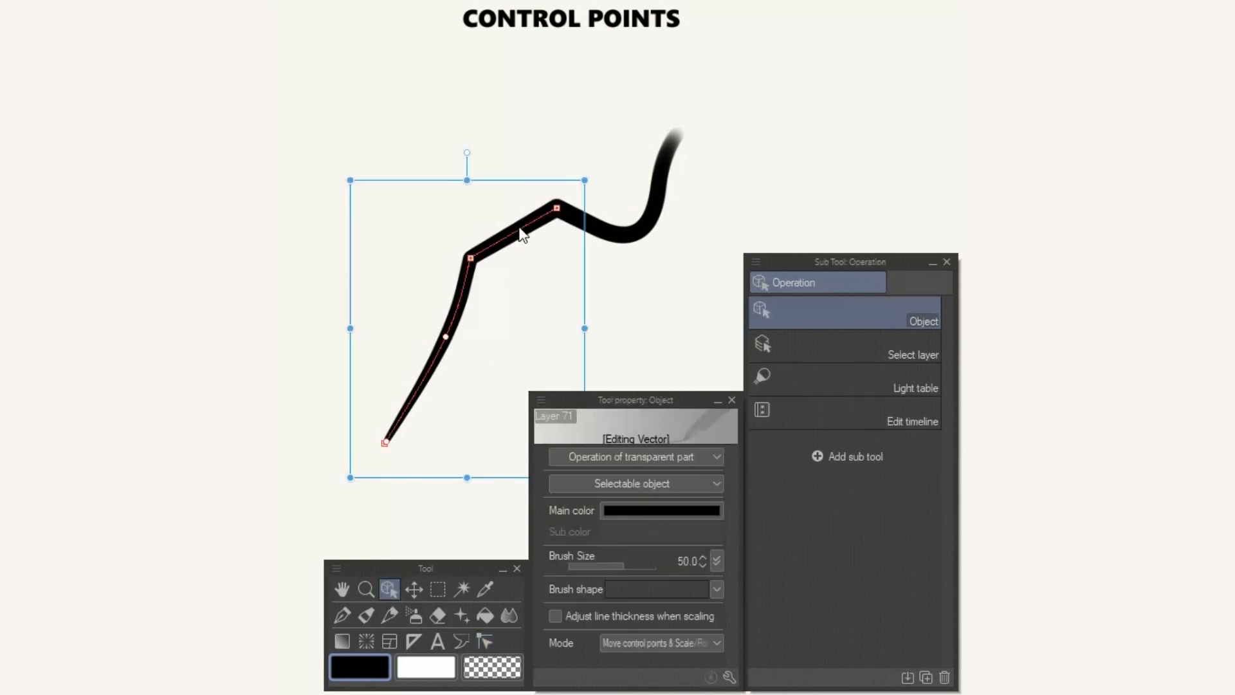
left_click_drag(519, 233, 472, 253)
left_click(590, 227)
left_click_drag(590, 226, 627, 216)
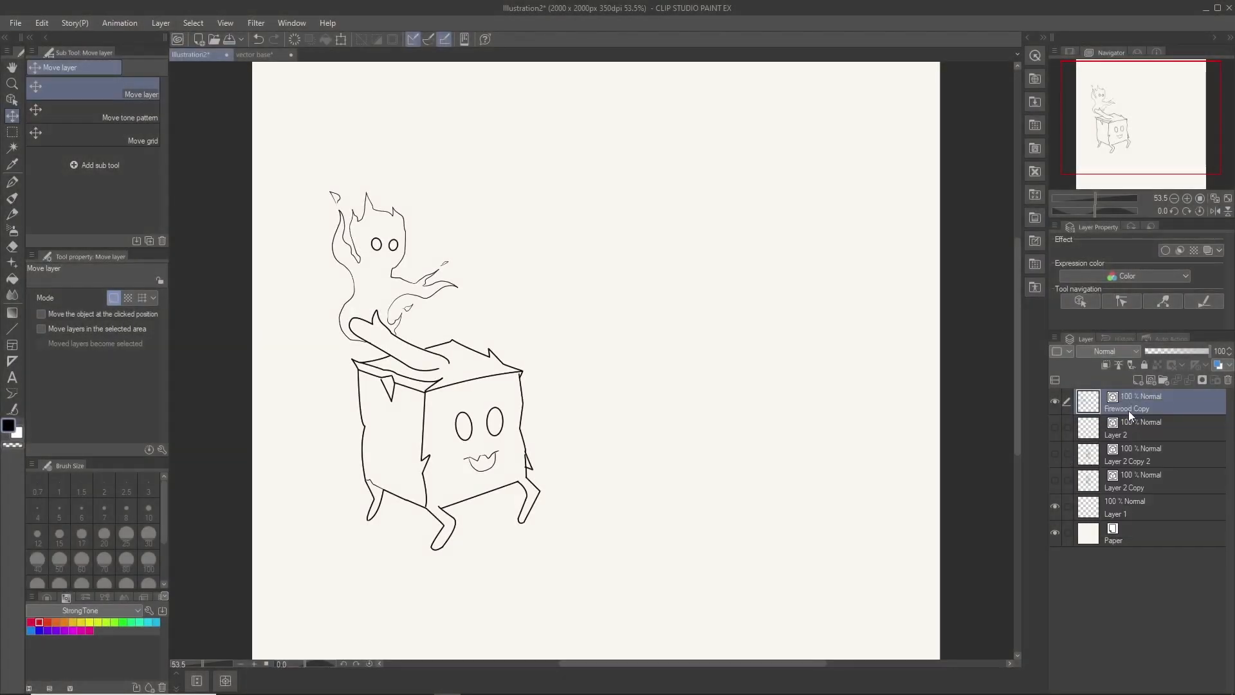
Step: Duplicate the Firewood Copy layer and move the duplicate drawing to the empty area beside the original
right_click(1129, 410)
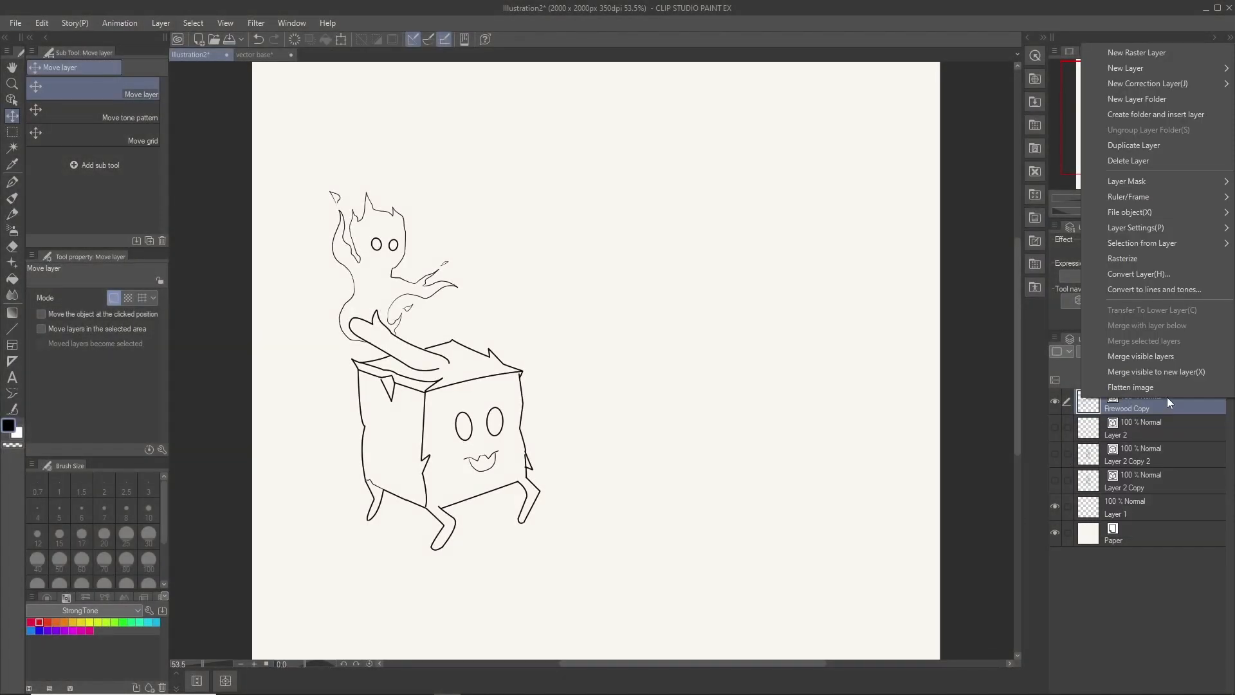
left_click(1136, 146)
left_click_drag(493, 439, 796, 439)
Step: Create a ruler from the duplicate's vector lines, transfer it to a new layer above, and hide the Firewood Copy 2 layer
right_click(1130, 407)
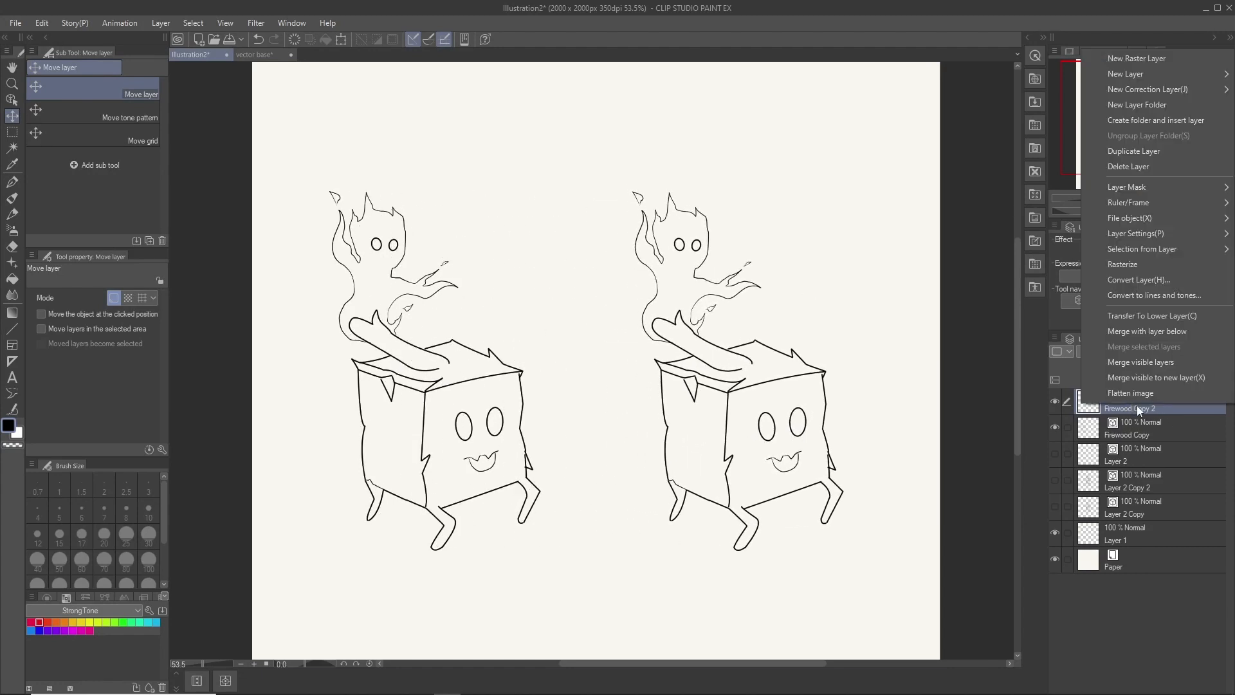
mouse_move(1107, 218)
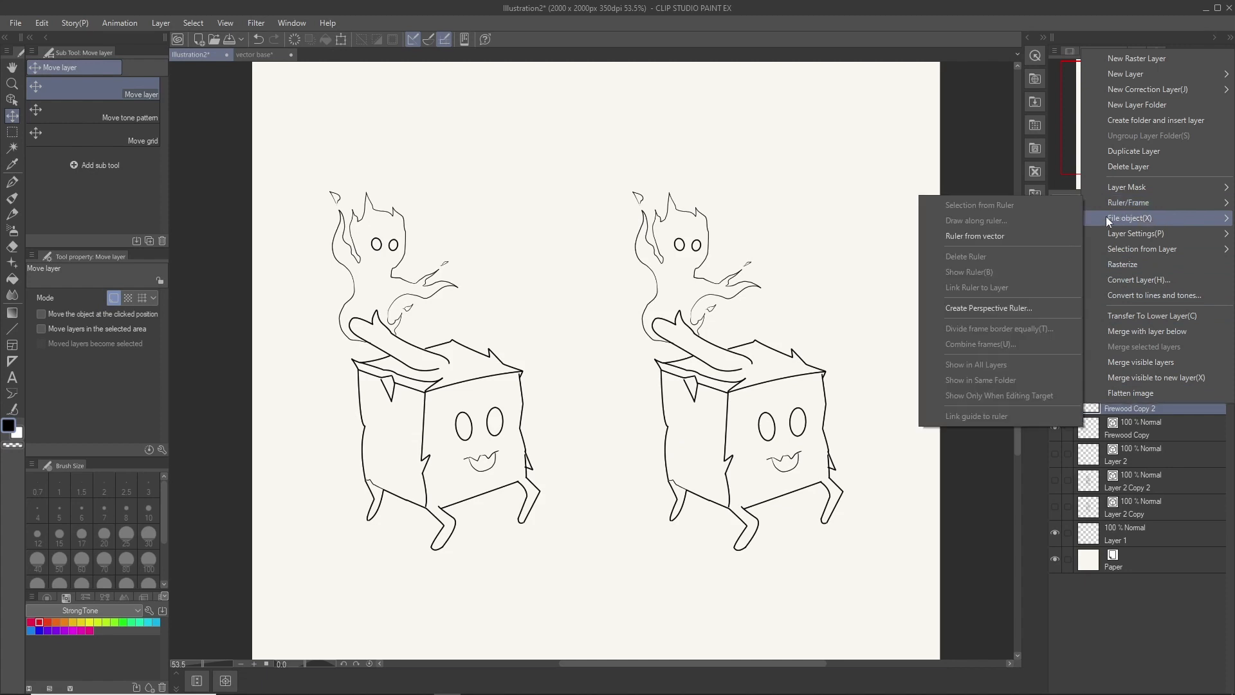
left_click(1021, 238)
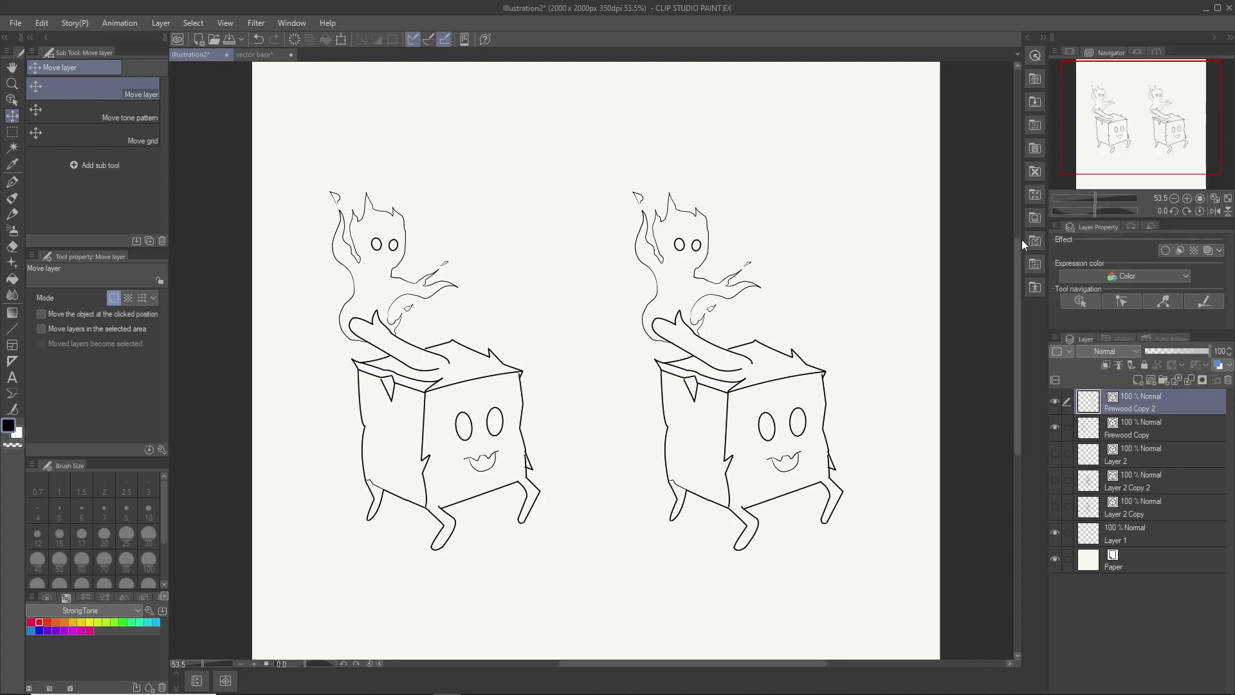
left_click(1152, 384)
left_click_drag(1117, 428, 1117, 404)
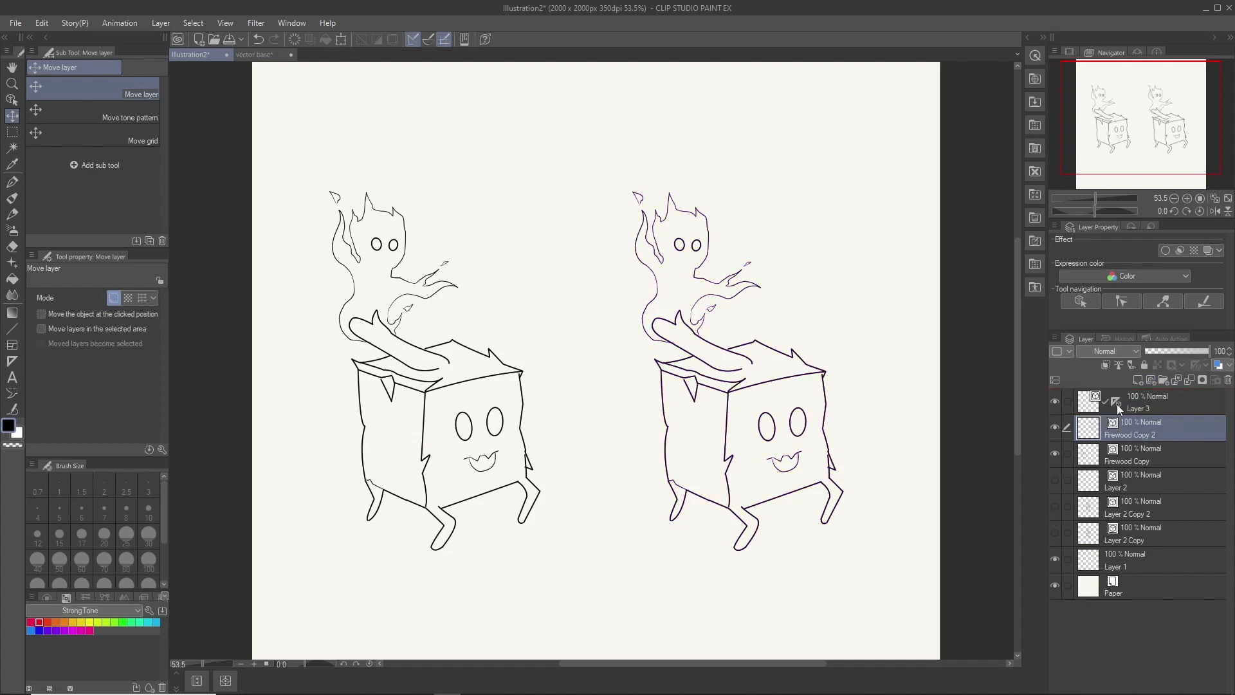
left_click(1058, 427)
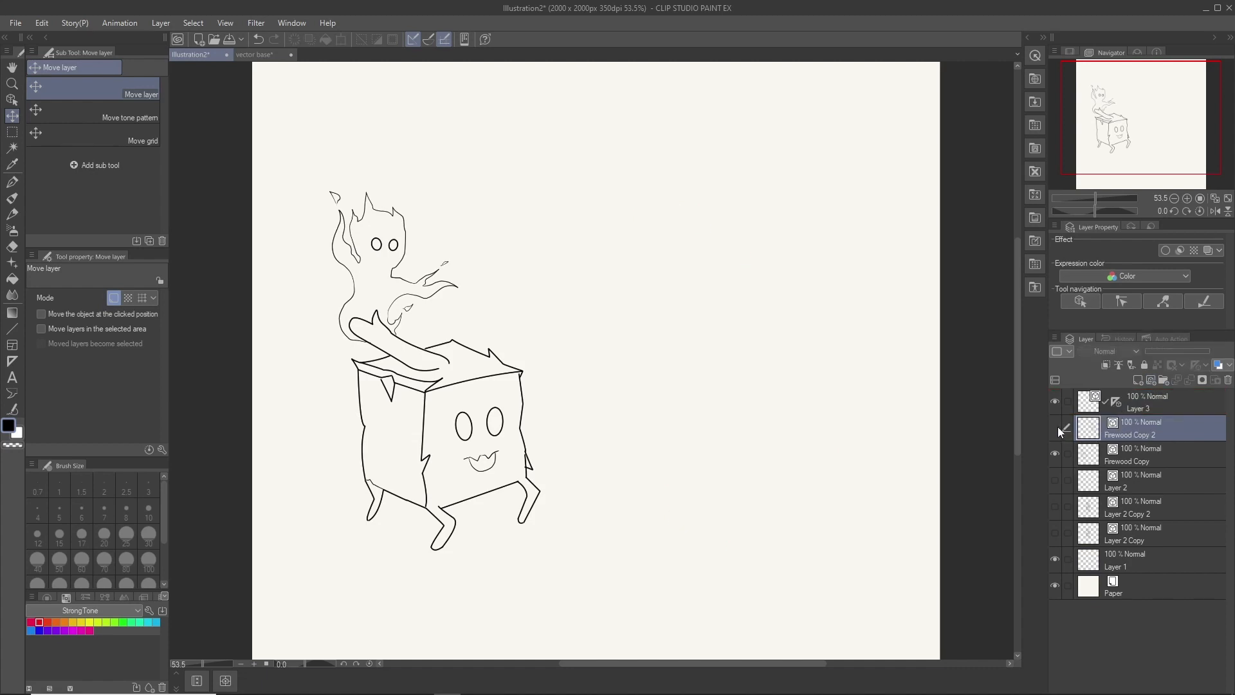
Step: Draw lines along the ruler on Layer 3 with line width 3.00 px and medium anti-aliasing
left_click(1095, 407)
left_click(1114, 403)
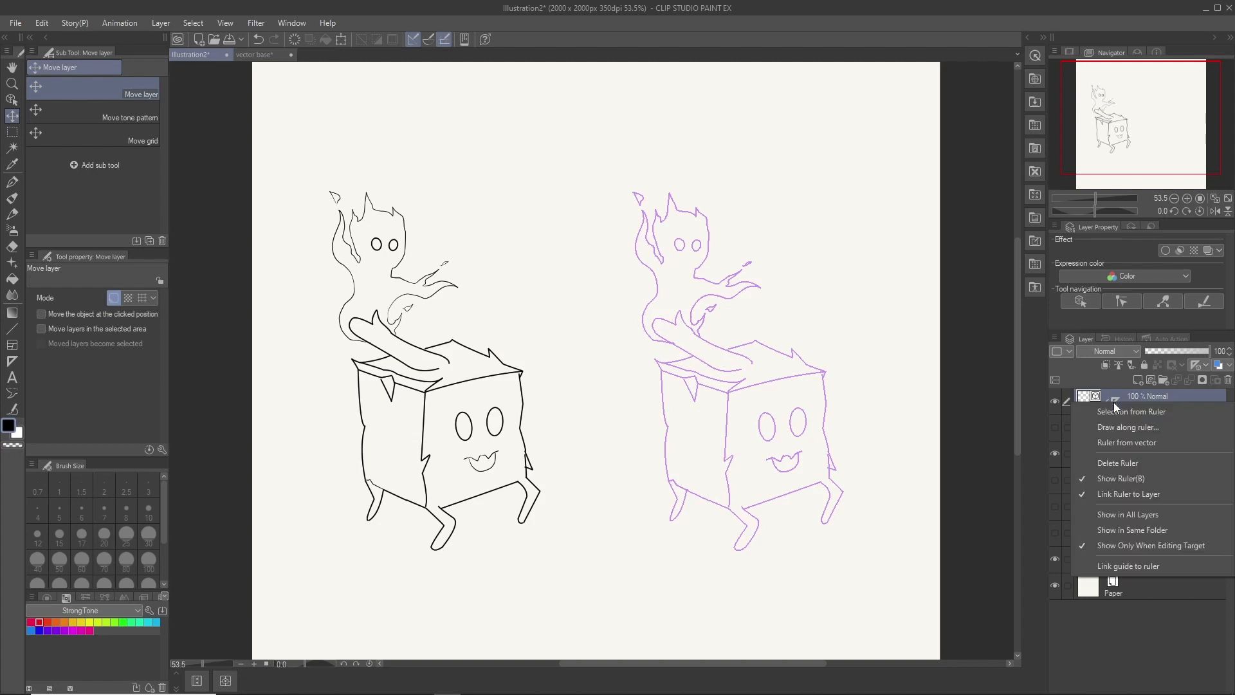
left_click(1121, 428)
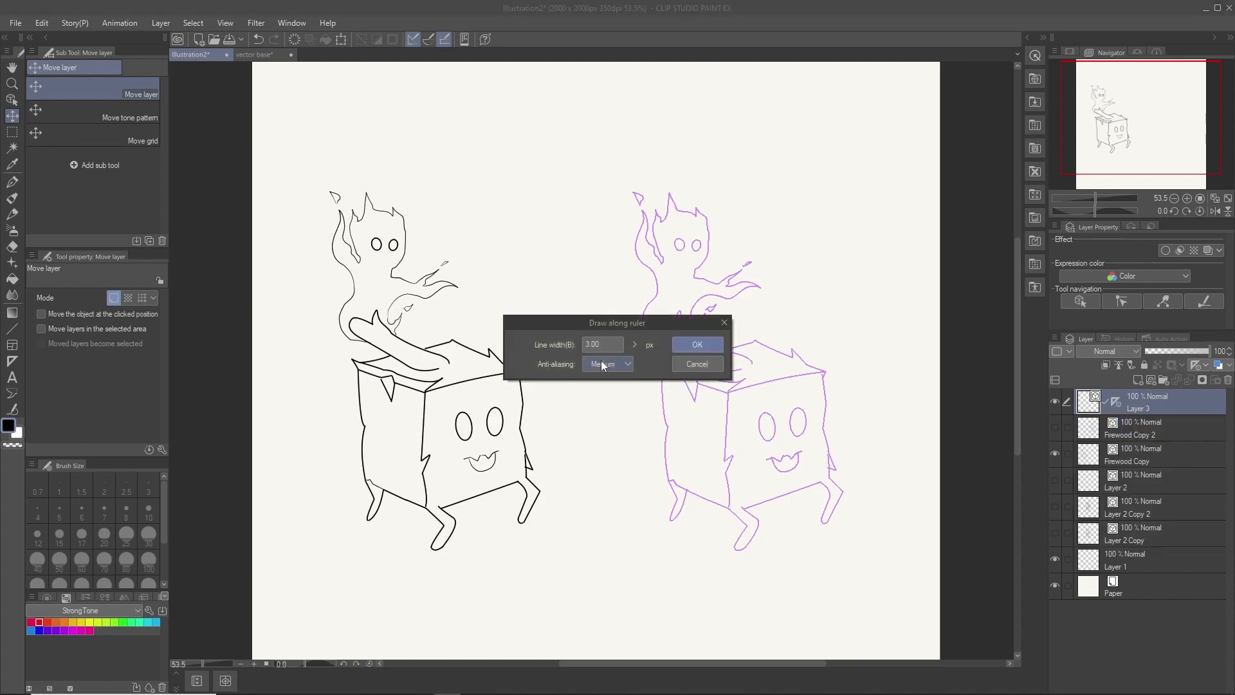
left_click(691, 346)
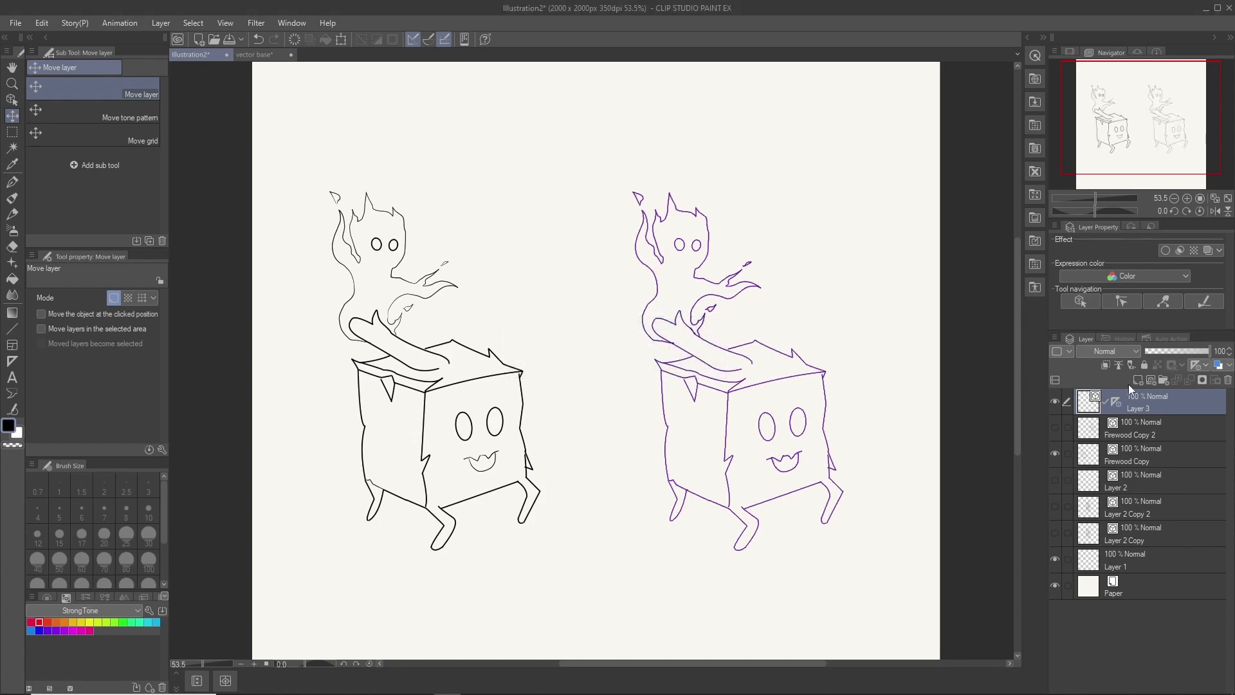
left_click(1155, 431)
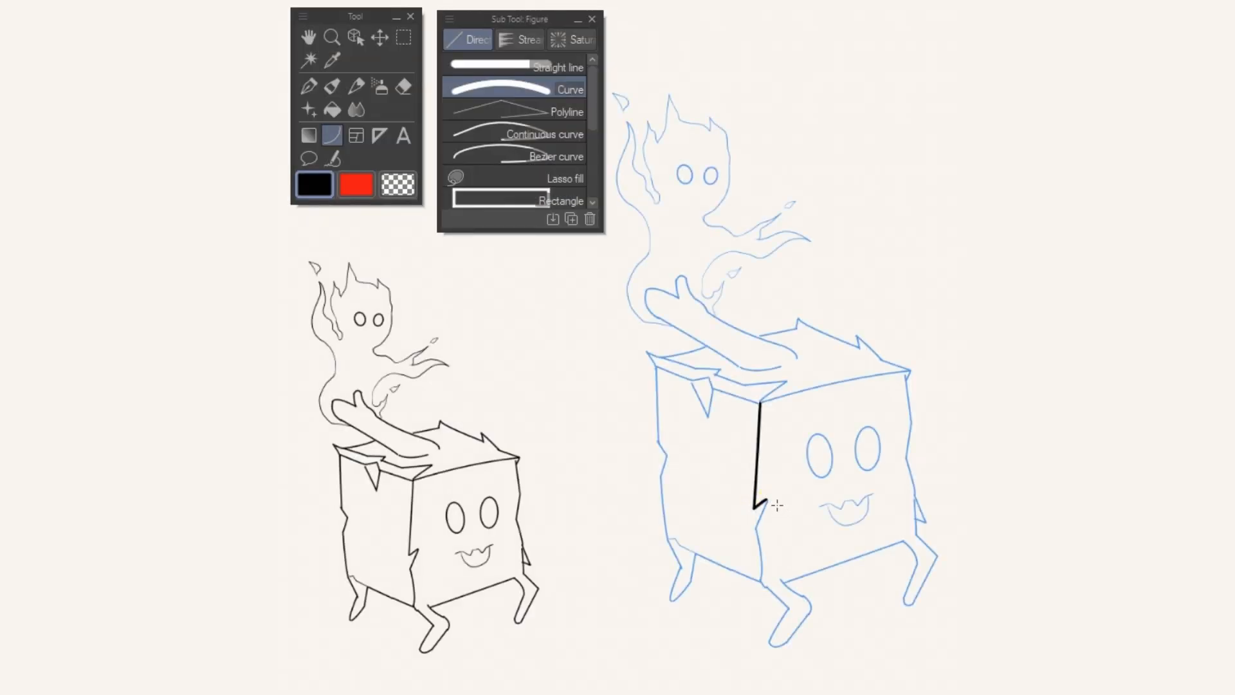
Step: Trace the box's front face edges and its two front legs over the blue sketch with the Curve tool
left_click(758, 522)
left_click_drag(767, 499, 761, 584)
left_click(770, 639)
mouse_move(774, 644)
left_mouse_down()
mouse_move(907, 540)
mouse_move(904, 598)
mouse_move(937, 553)
mouse_move(906, 459)
mouse_move(904, 372)
left_mouse_up()
left_click(791, 642)
left_click(869, 538)
left_click(924, 558)
left_click(918, 494)
left_click(913, 421)
left_click_drag(761, 404, 905, 372)
left_click(862, 415)
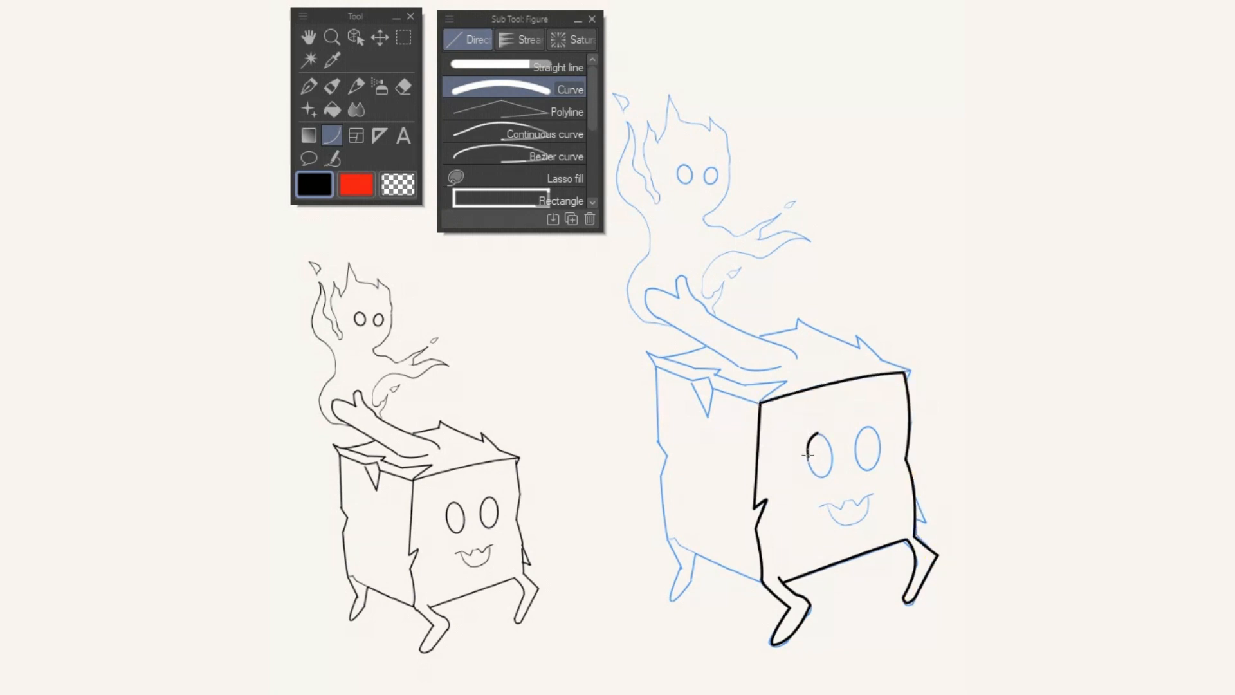
Step: Trace both eyes and the mouth on the box's front face with the Curve tool
left_click_drag(807, 455, 812, 477)
left_click(835, 474)
left_click_drag(871, 419, 856, 458)
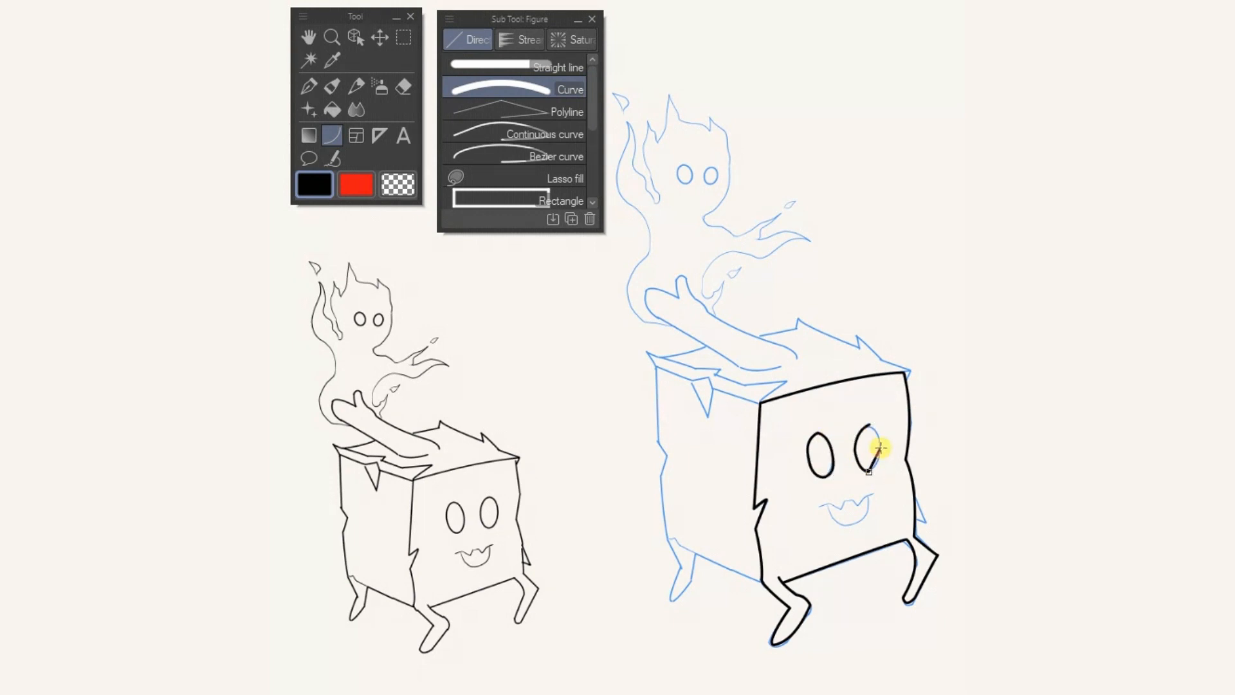
left_click(880, 448)
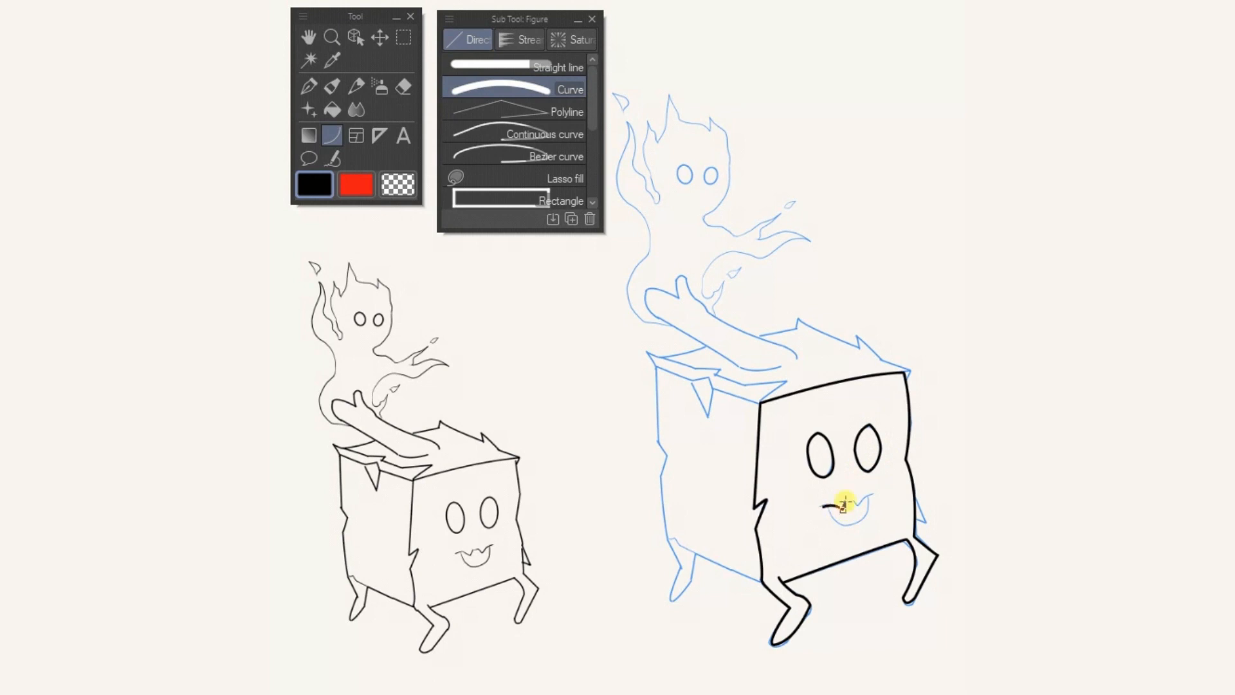
left_click_drag(862, 494, 863, 510)
left_click(849, 547)
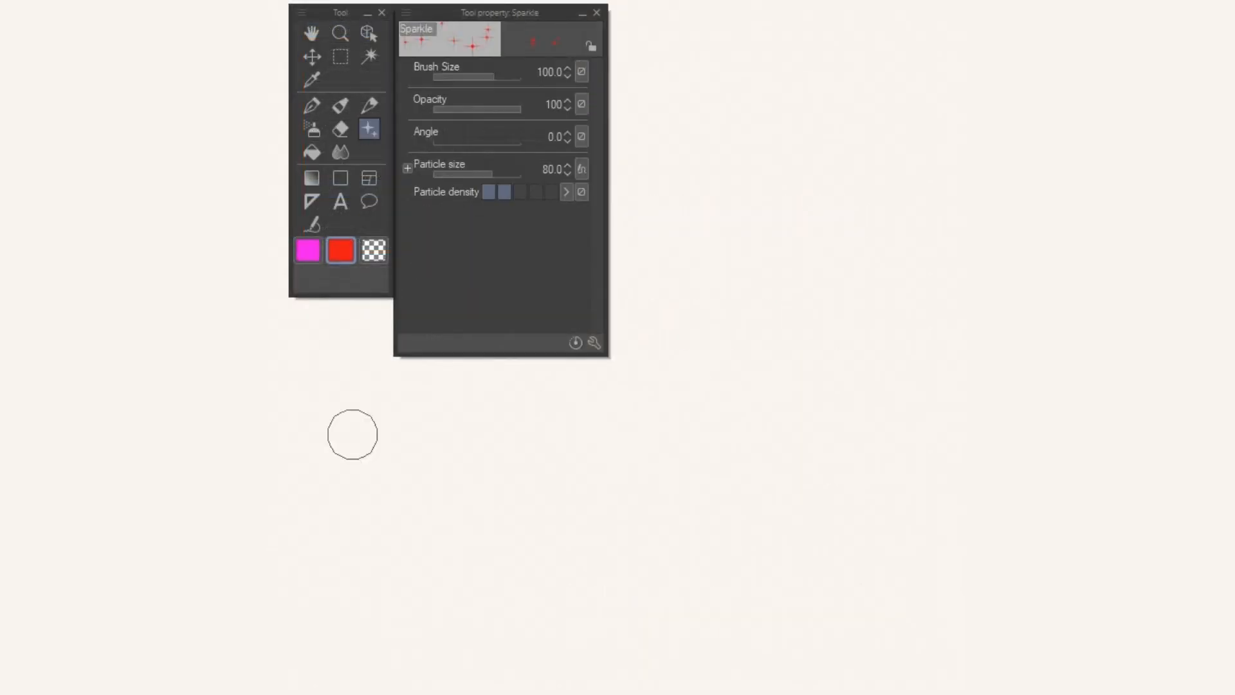
Step: Draw a horizontal red Sparkle stroke with brush size 100 and set its brush tip thickness to 287
mouse_move(319, 522)
left_mouse_down()
mouse_move(331, 538)
mouse_move(865, 563)
left_mouse_up()
left_click(365, 32)
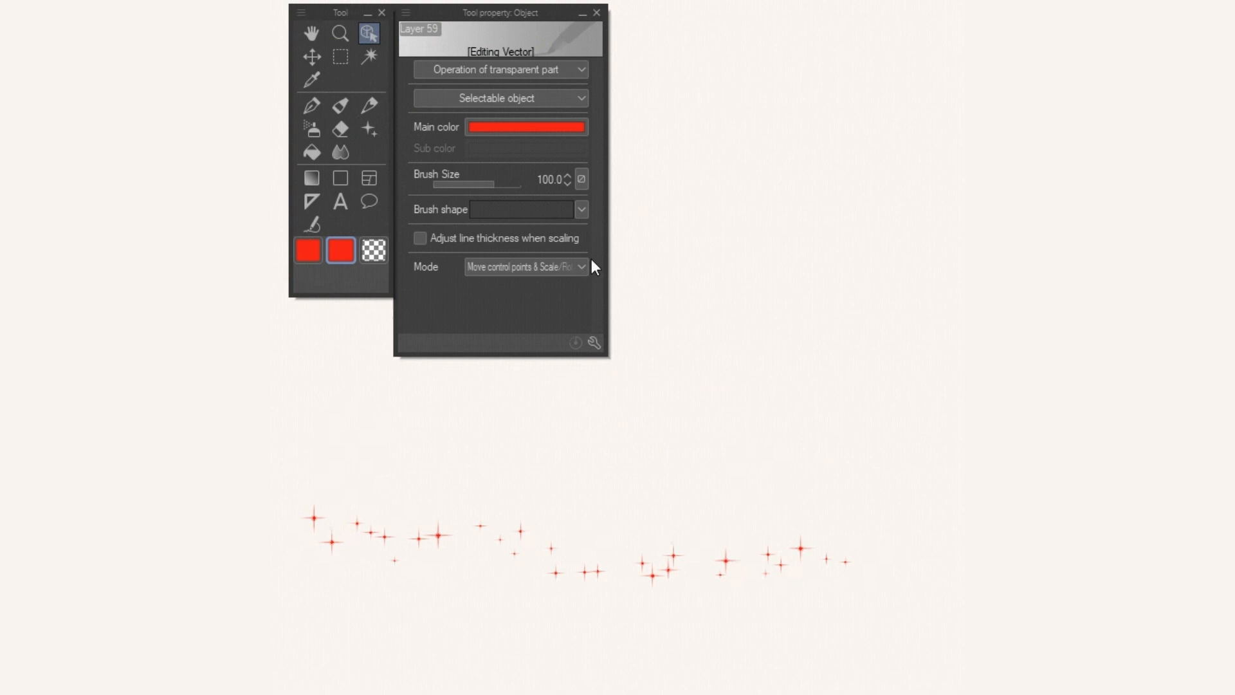
left_click(593, 343)
left_click(662, 156)
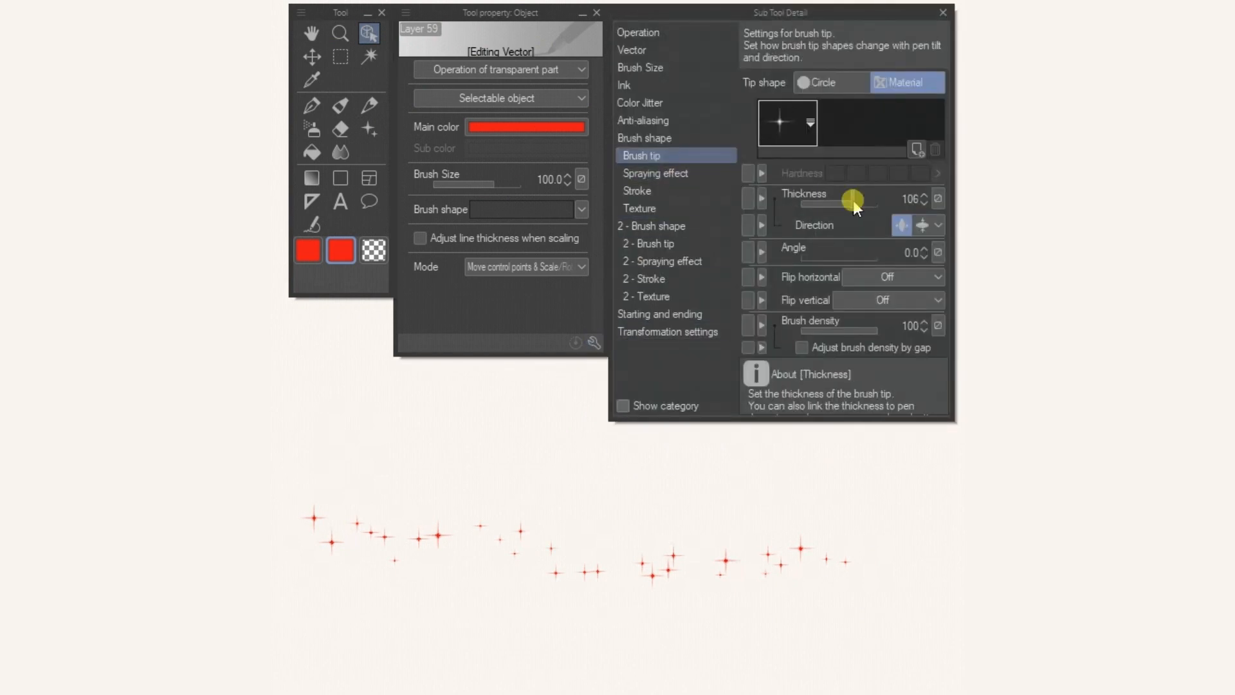
left_click_drag(853, 199, 864, 202)
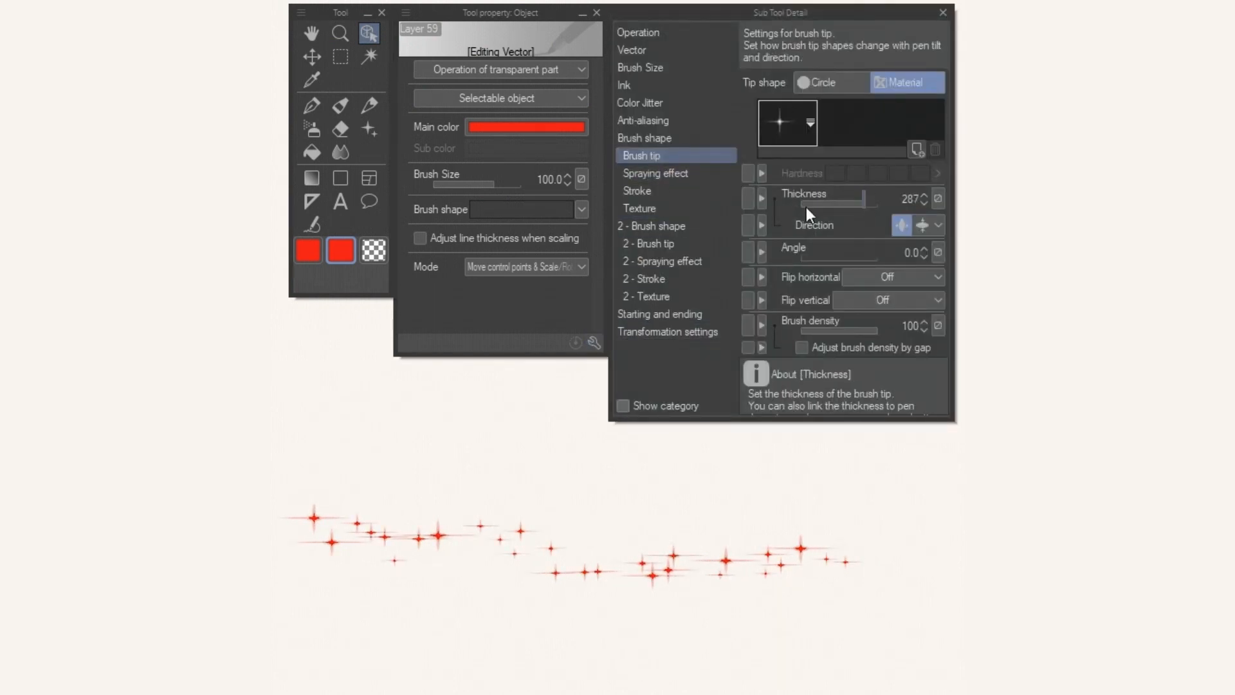
Step: Set the sparkle stroke's spraying effect to particle size 114.1 and particle density level 4
left_click(678, 179)
left_click_drag(849, 111, 855, 114)
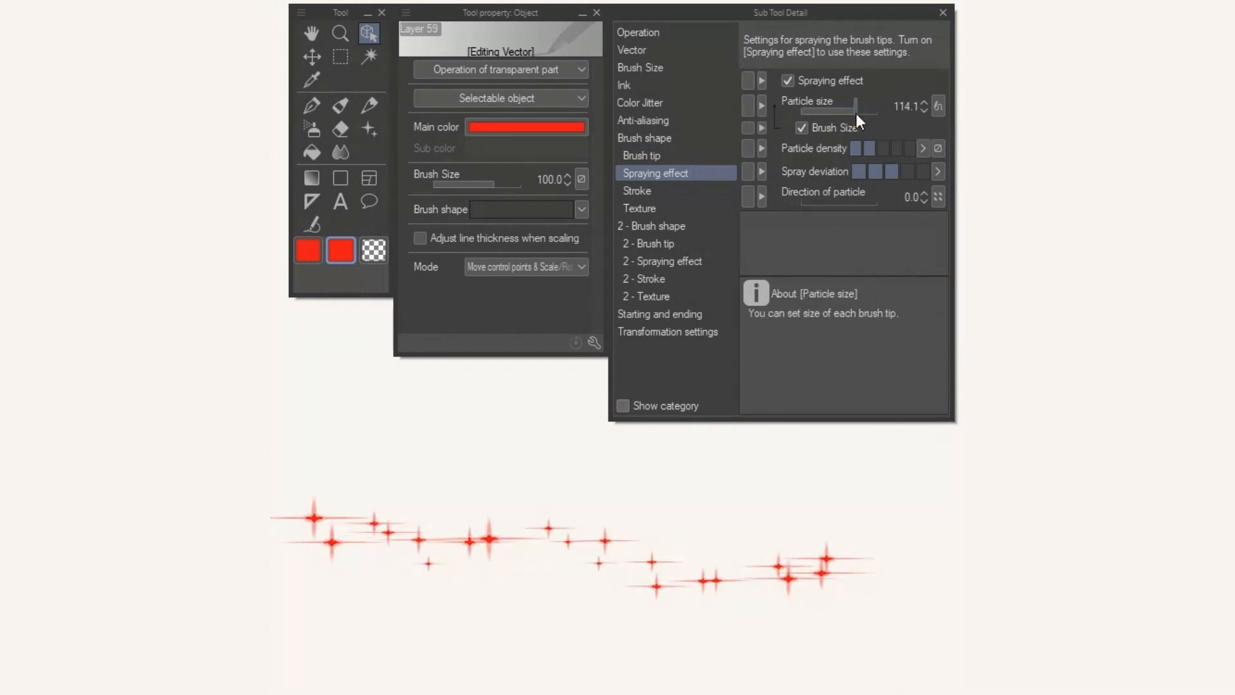
left_click(898, 150)
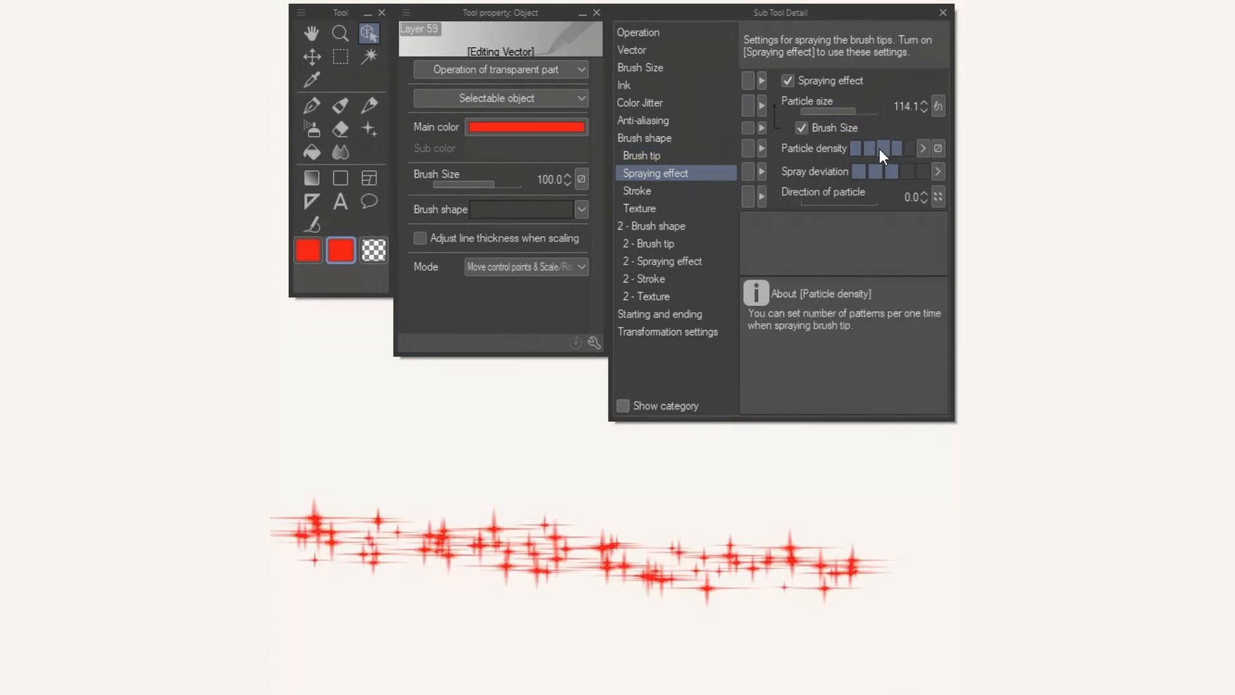
Step: Set the sparkle stroke's particle density to level 2 and spray deviation to level 3, and adjust its Stroke settings
left_click(876, 148)
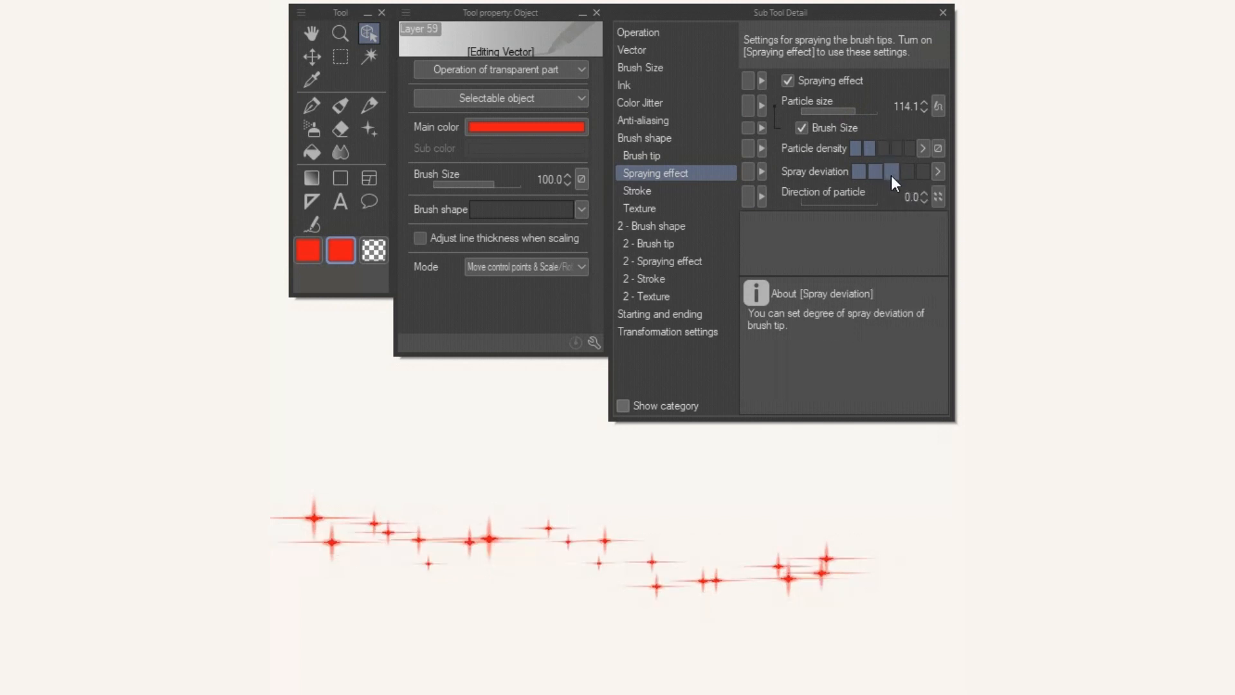
left_click(903, 172)
left_click(890, 171)
left_click(648, 192)
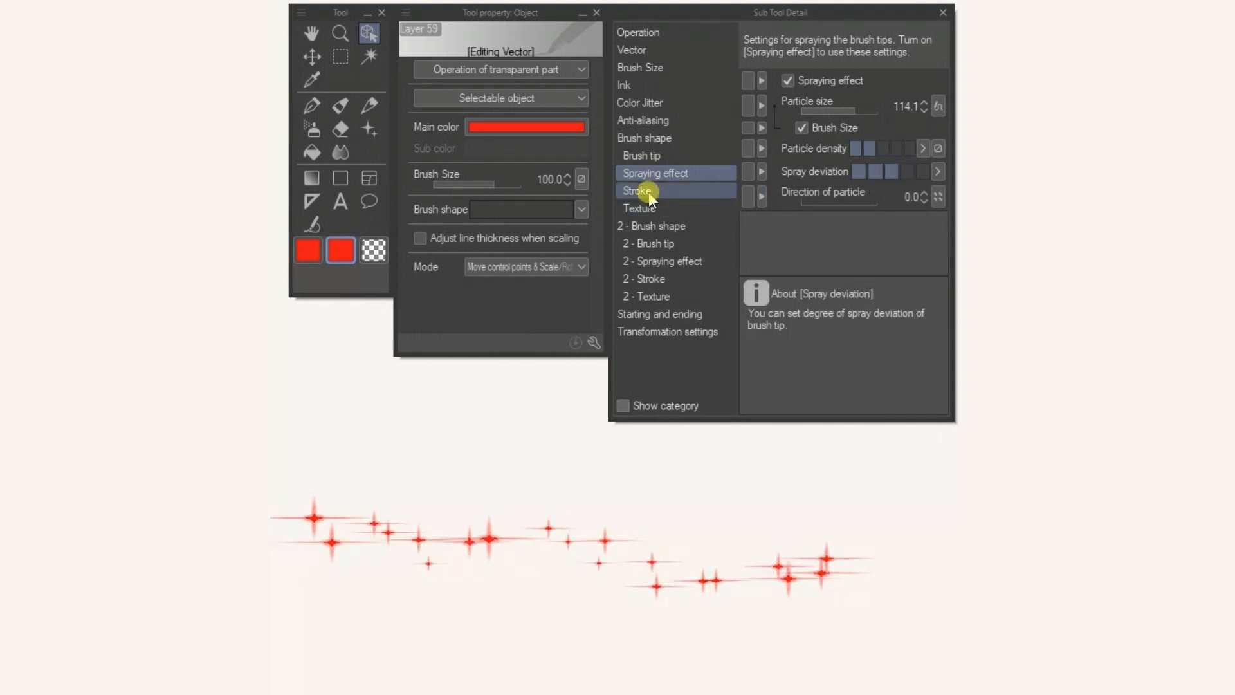
left_click(881, 83)
left_click(902, 84)
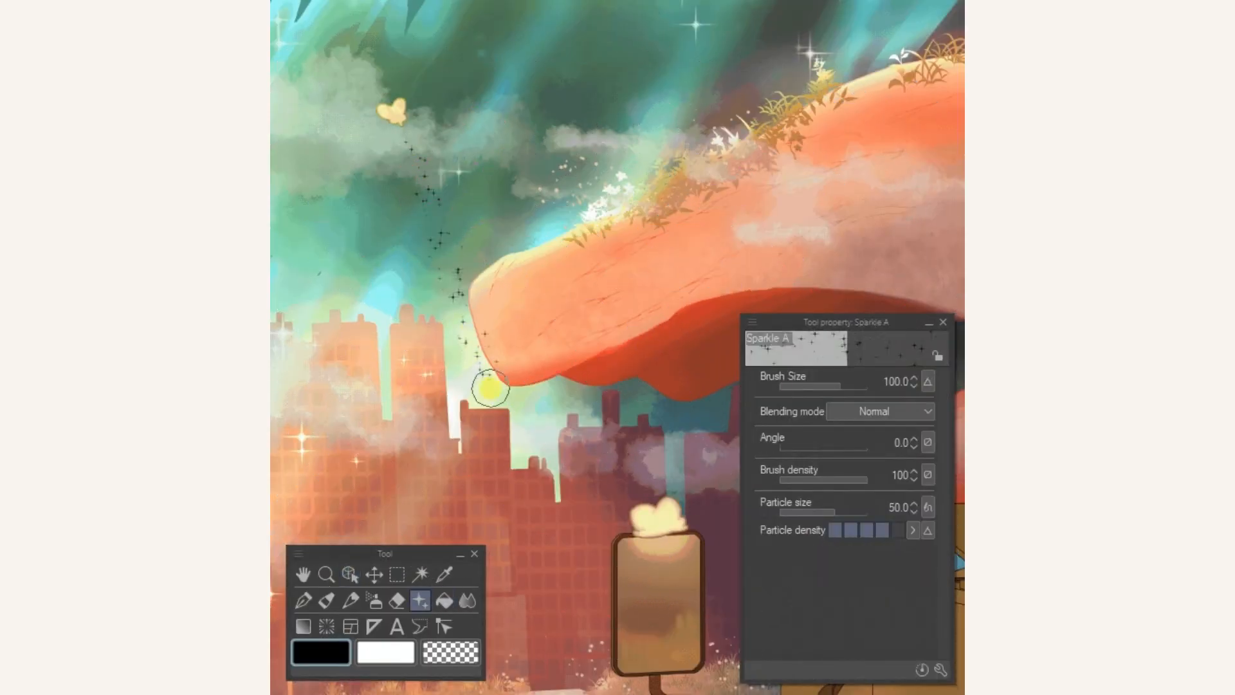
Step: Paint a black Sparkle A trail from the butterfly down to the rooftops, set its brush size to 300, and open its main color
left_click_drag(490, 387, 543, 470)
left_click(351, 573)
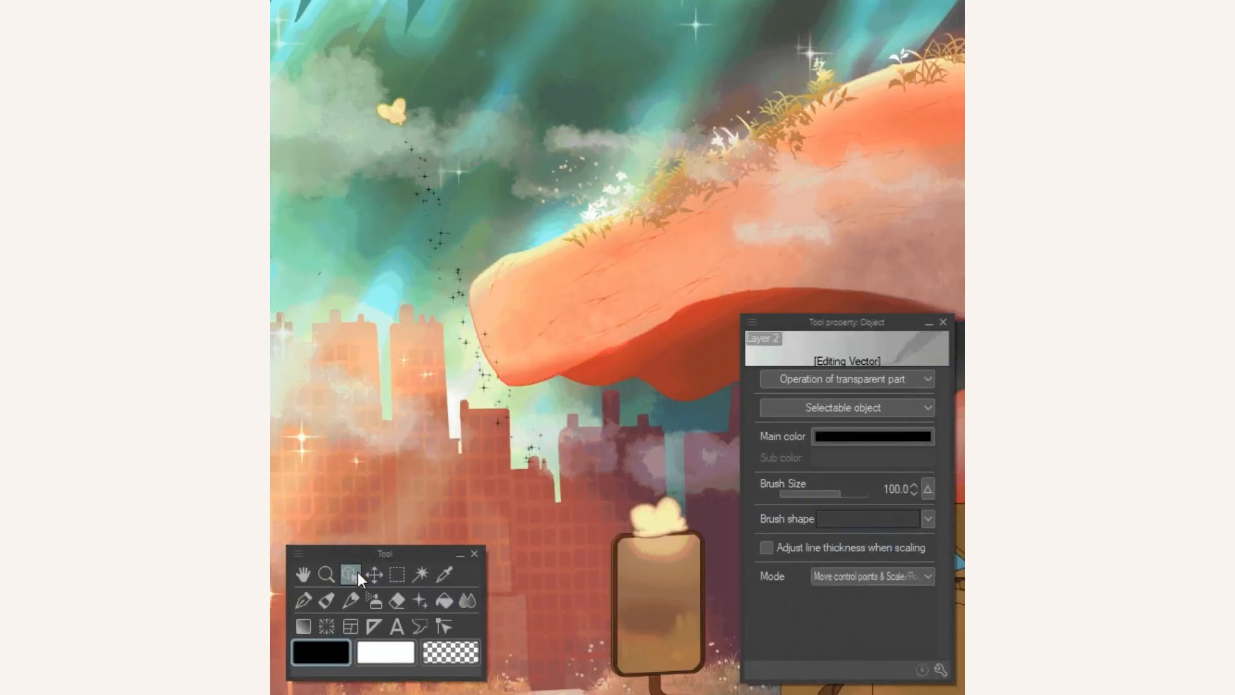
left_click(447, 254)
left_click(887, 486)
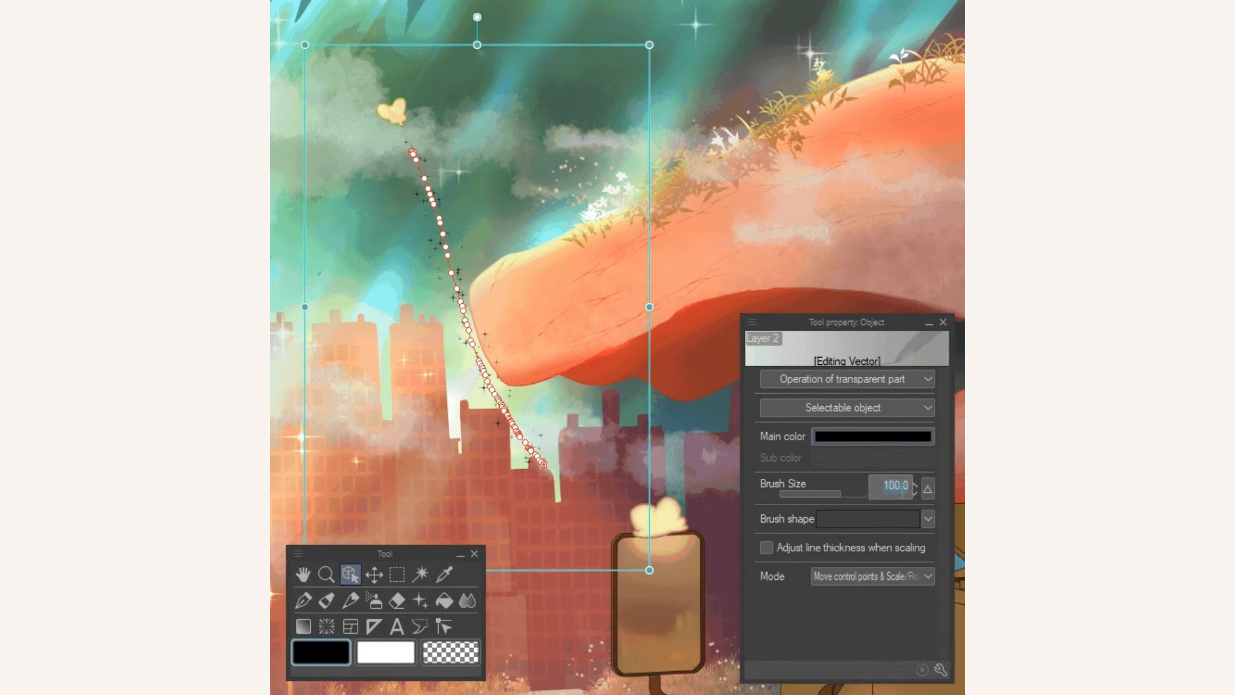
type("300")
key("Return")
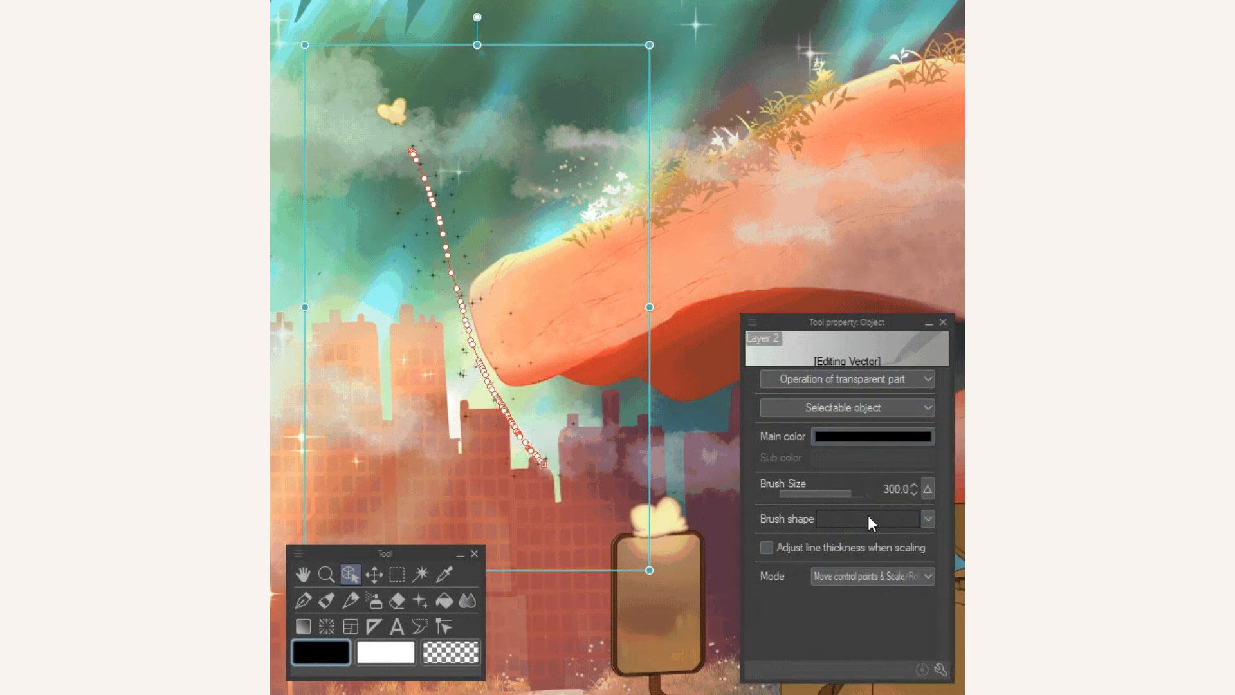
left_click(866, 437)
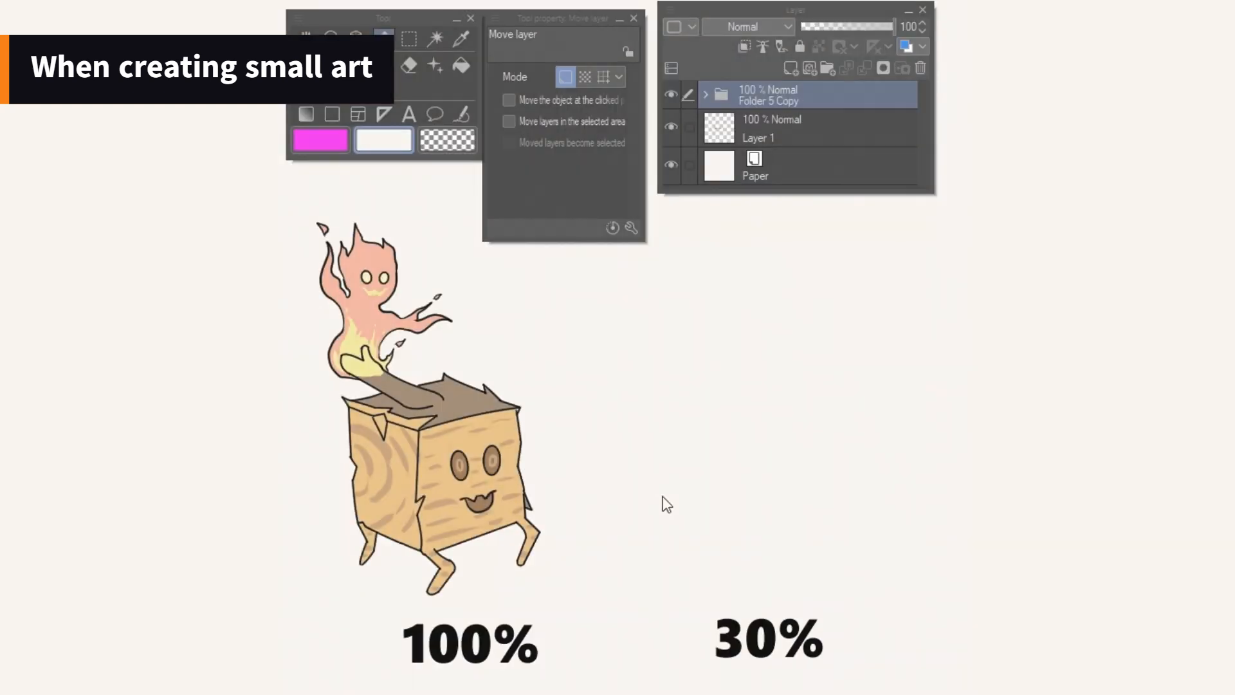
Step: Duplicate the Folder 5 Copy layer folder and move the duplicated character above the 30% label
right_click(758, 95)
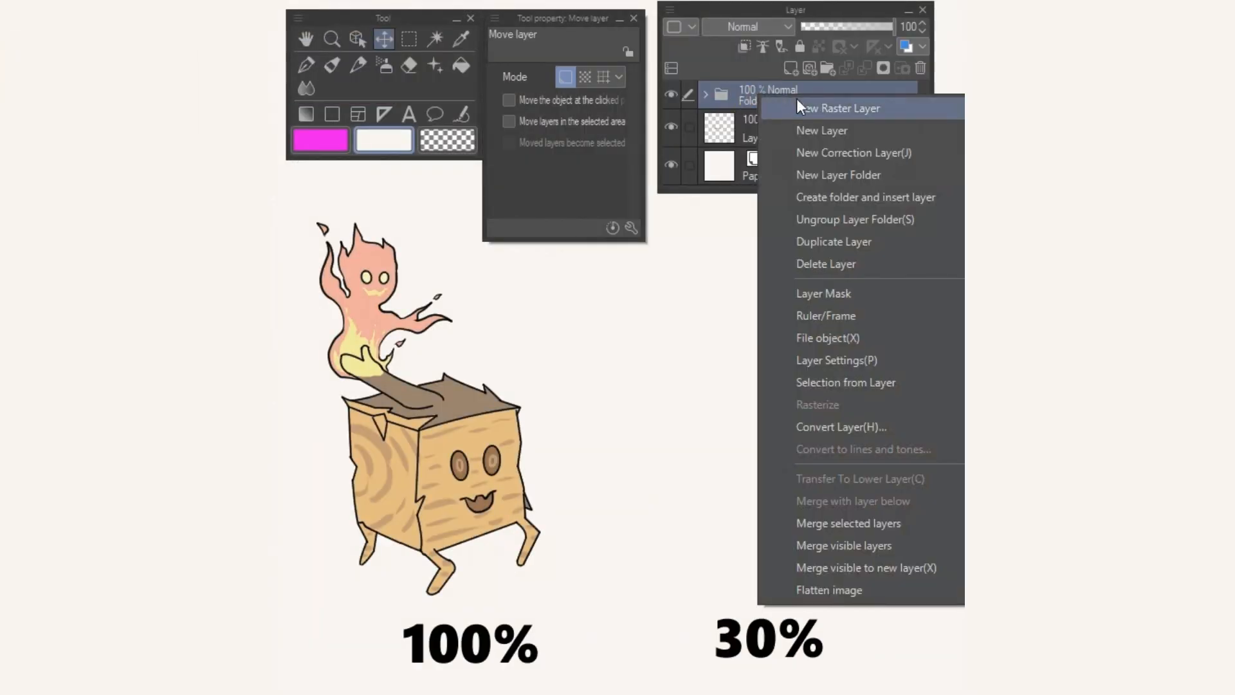
left_click(827, 242)
left_click_drag(452, 442, 809, 436)
Step: Scale the duplicated character to 30%, position it just above the 30% label, and apply the transformation
key("ctrl+t")
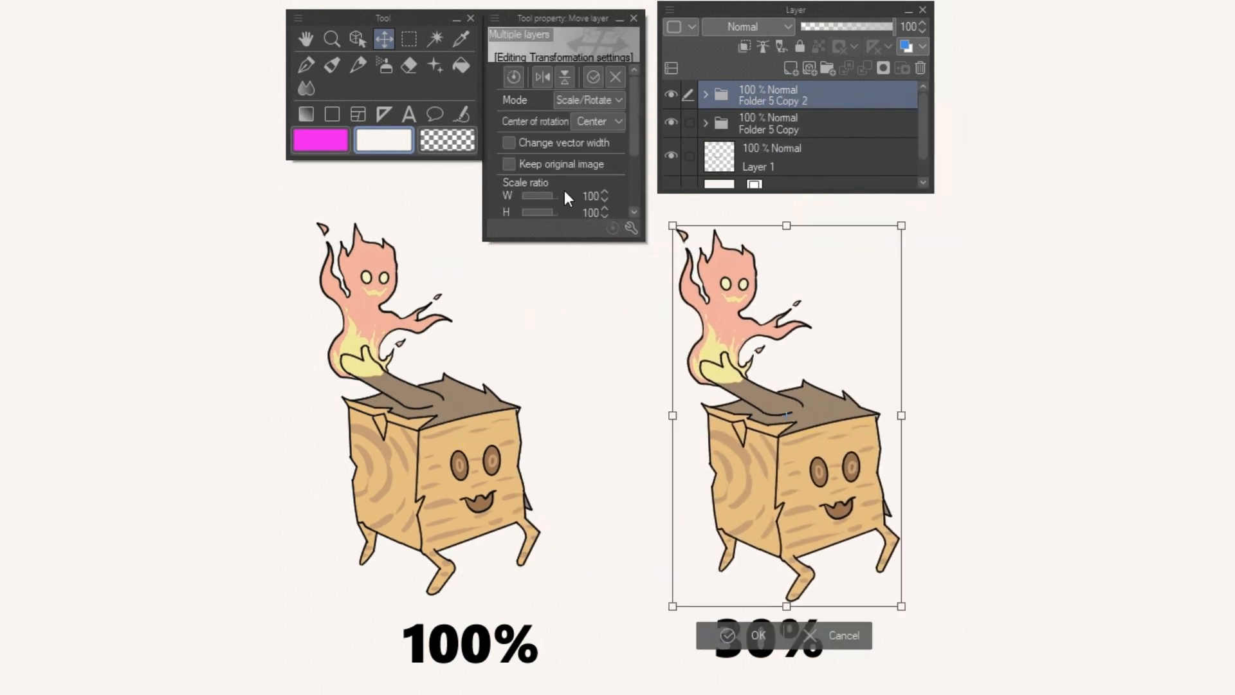
left_click(589, 194)
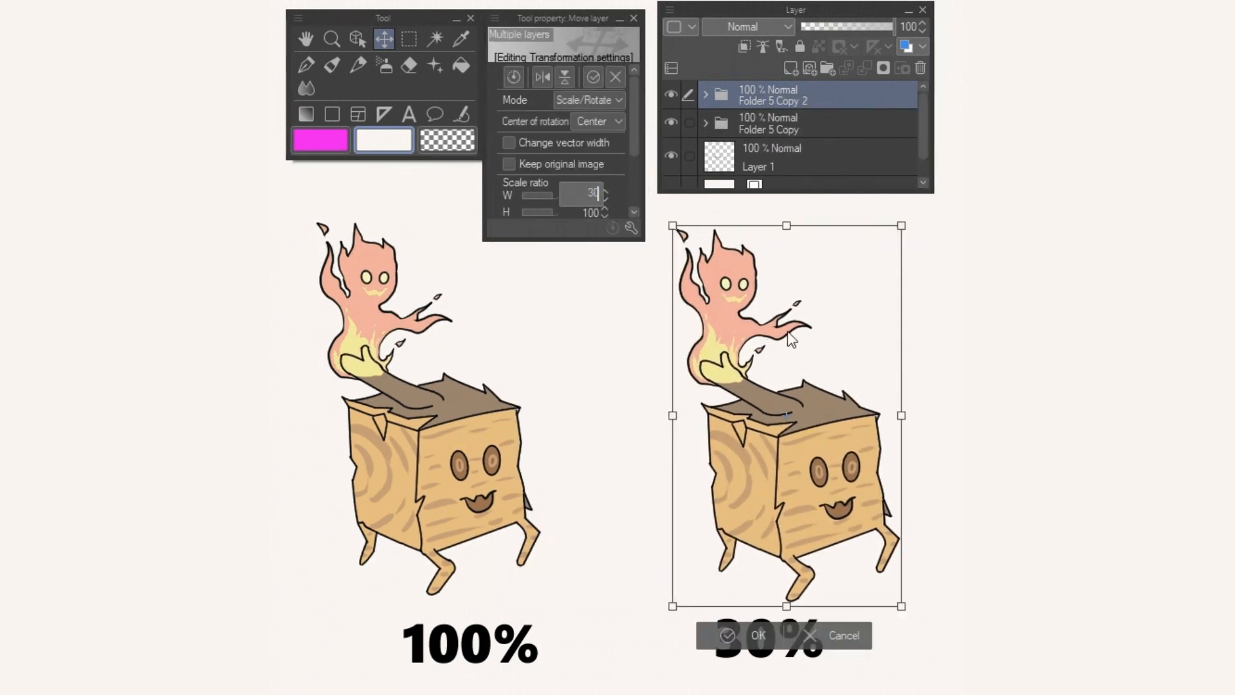
type("30")
key("Return")
left_click_drag(776, 365, 753, 453)
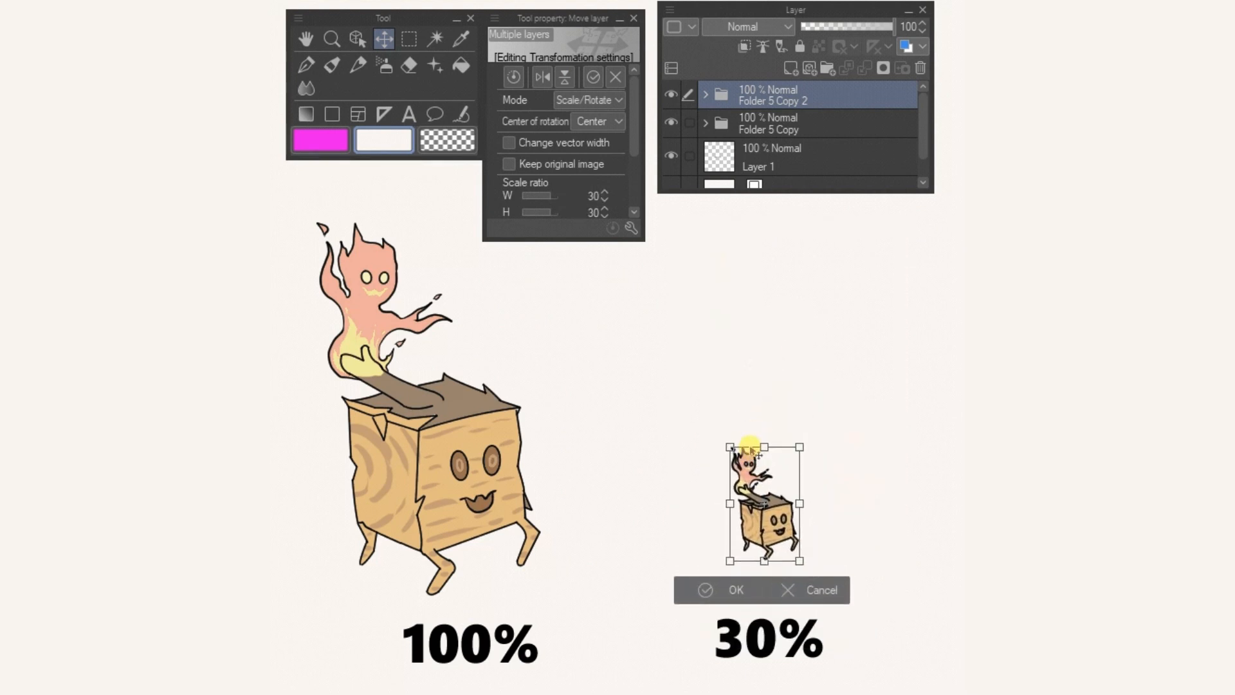
left_click(356, 41)
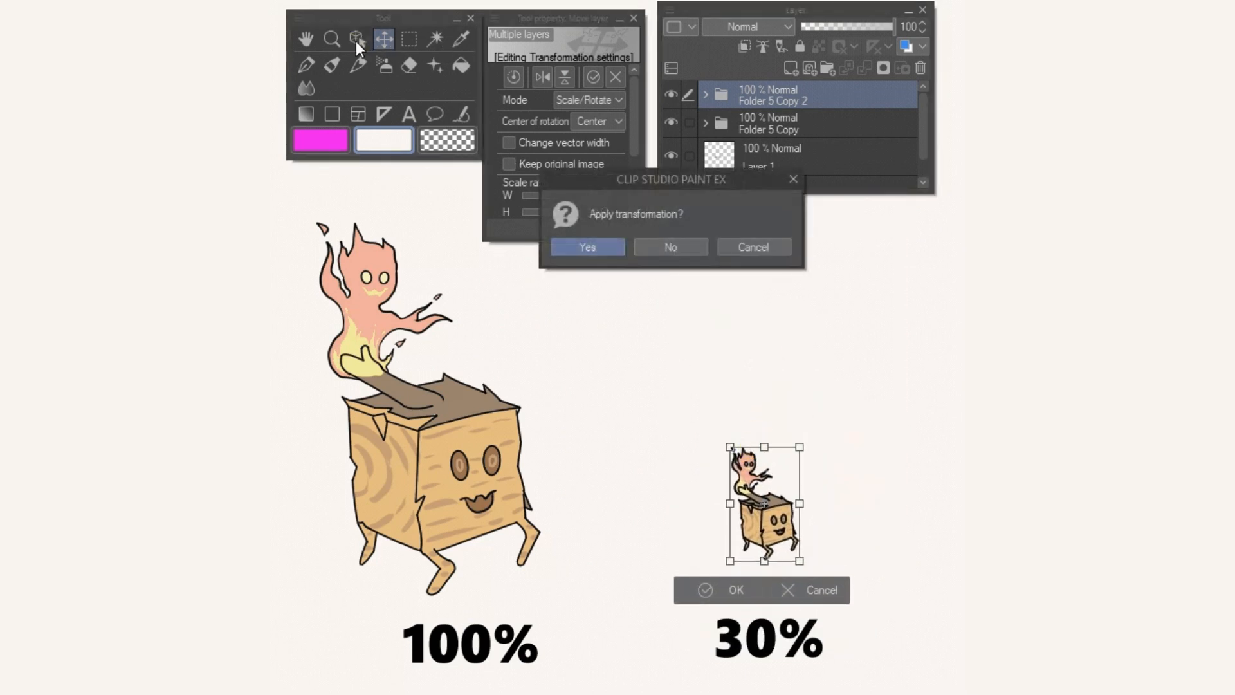
left_click(586, 249)
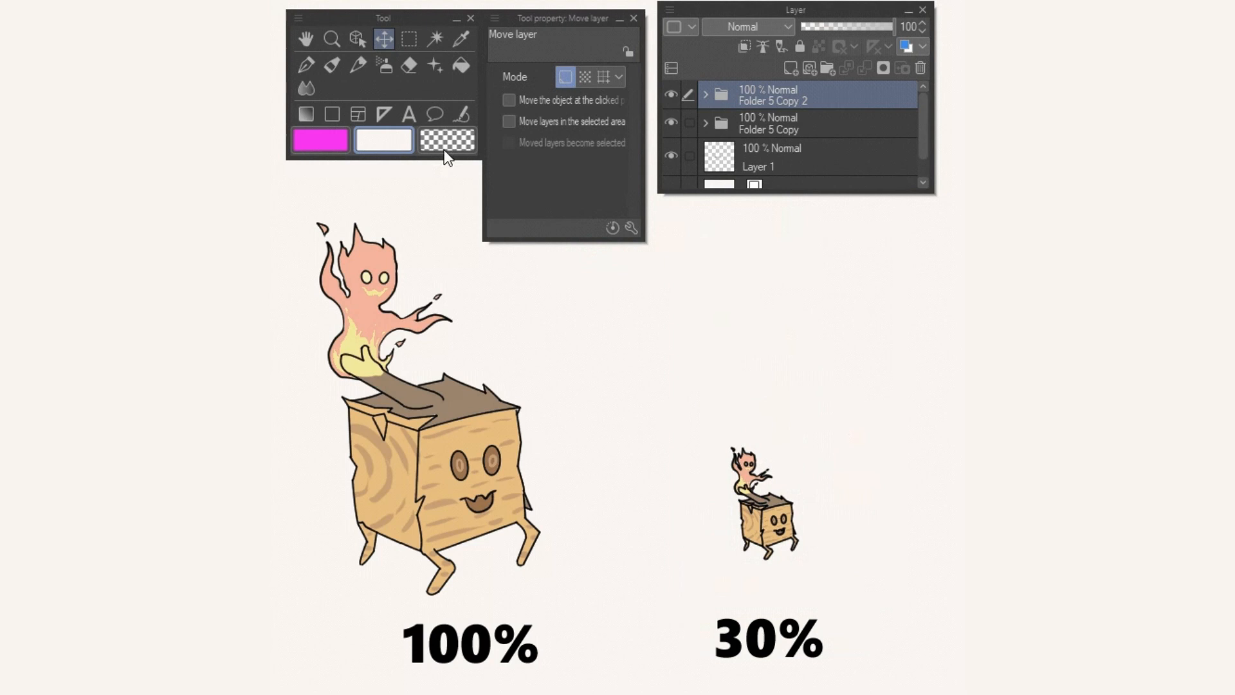
Step: Reduce the brush size of the Firewood Copy 3 vector lines on the 30% character
left_click(358, 40)
left_click(705, 95)
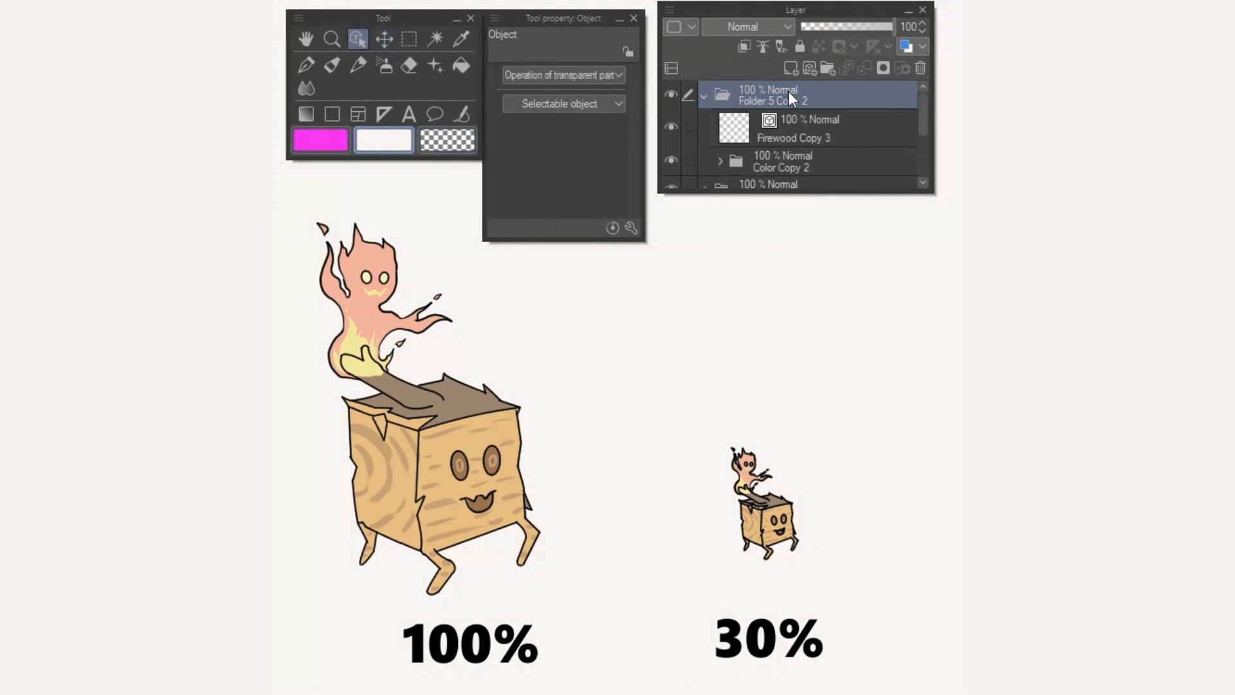
left_click(763, 137)
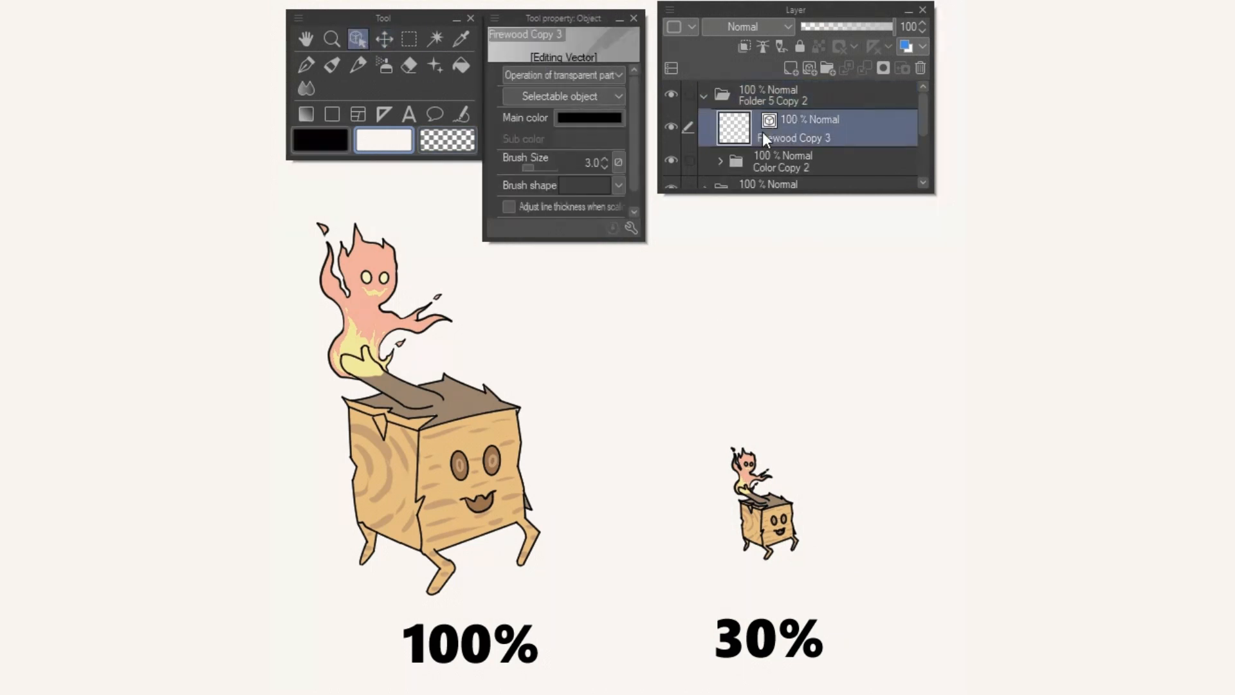
left_click(604, 166)
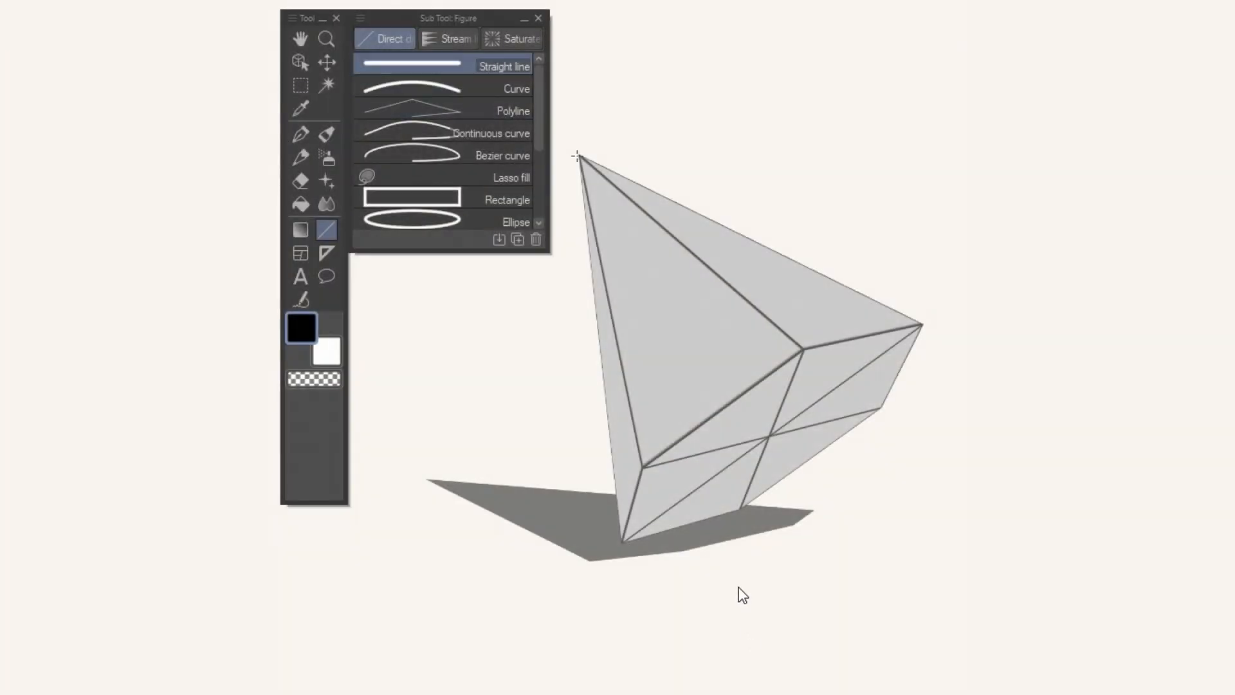
Step: Trace the grey polyhedron's outer edges and main front edges with black straight lines, letting some ends overshoot the corners
mouse_move(583, 157)
left_mouse_down()
mouse_move(766, 334)
mouse_move(804, 351)
left_mouse_up()
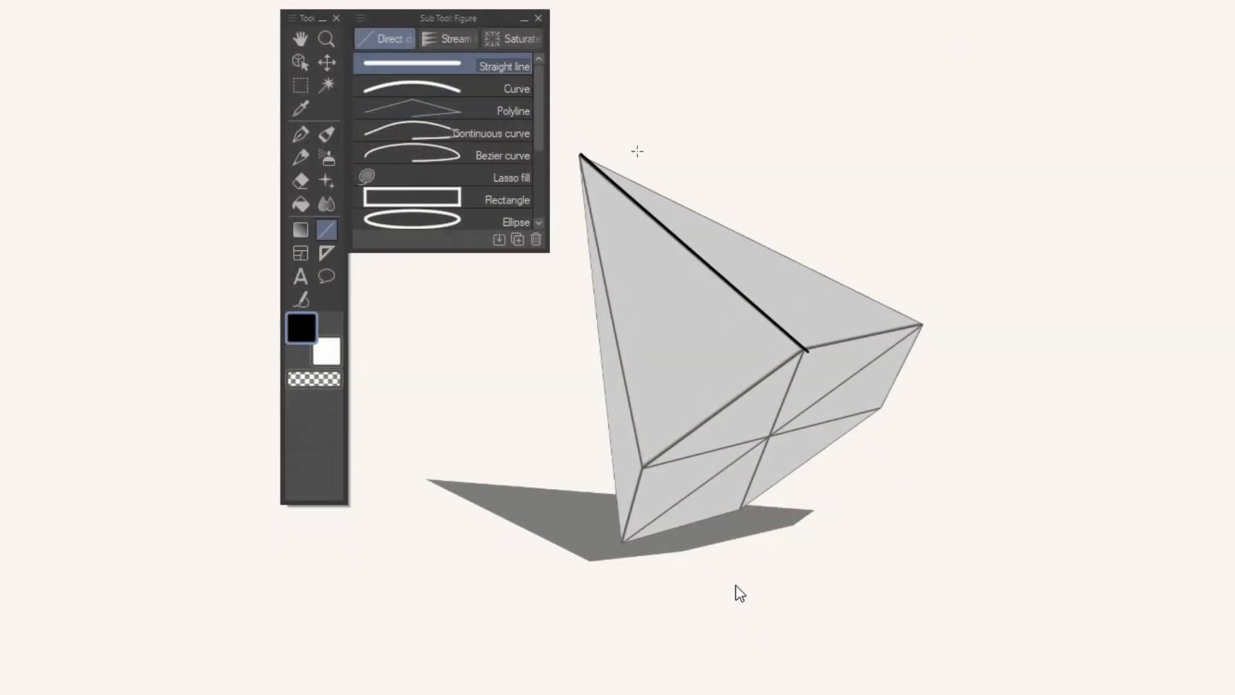
left_click_drag(580, 154, 937, 332)
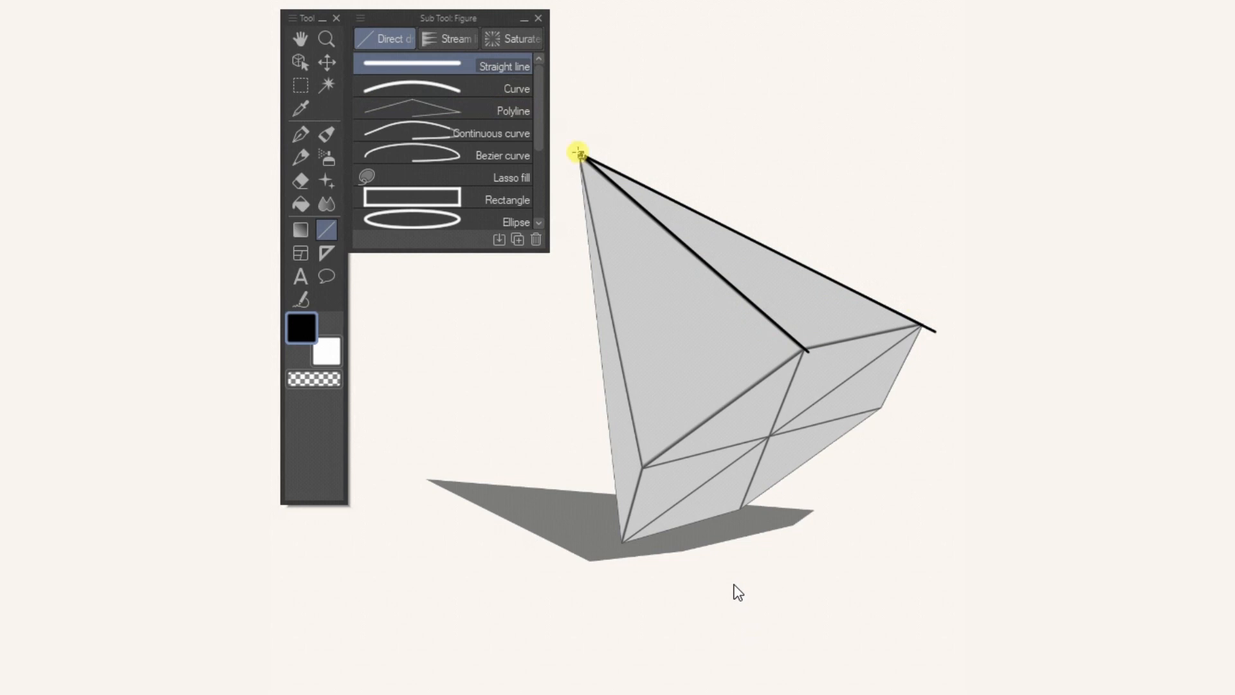
left_click_drag(580, 155, 646, 489)
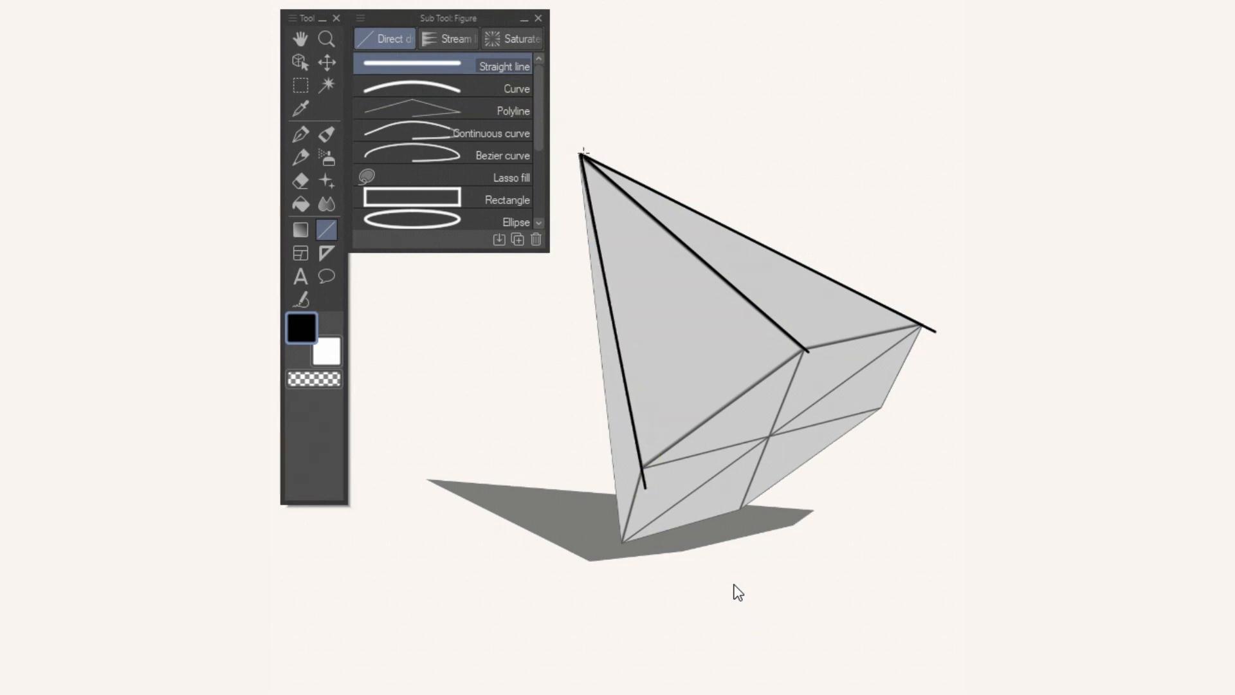
mouse_move(583, 154)
left_mouse_down()
mouse_move(634, 553)
mouse_move(625, 577)
left_mouse_up()
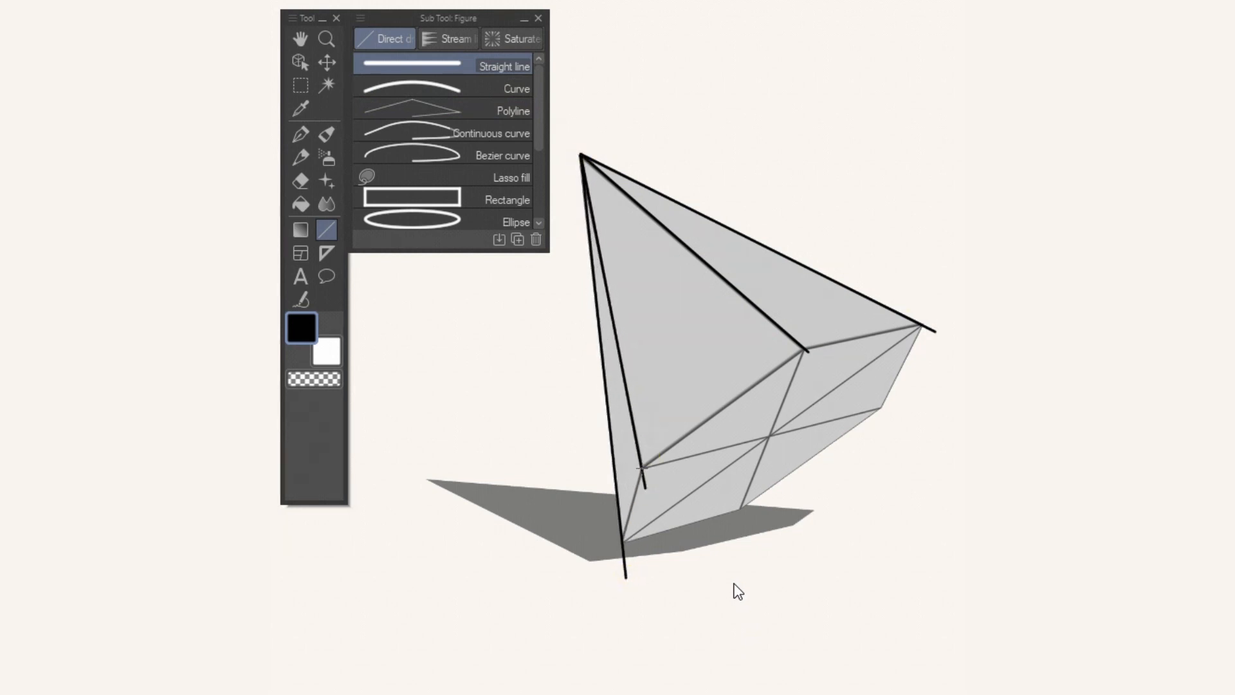
left_click_drag(641, 468, 621, 543)
mouse_move(641, 468)
left_mouse_down()
mouse_move(805, 350)
mouse_move(920, 325)
mouse_move(868, 427)
mouse_move(880, 409)
mouse_move(745, 507)
left_mouse_up()
left_click_drag(622, 543, 738, 508)
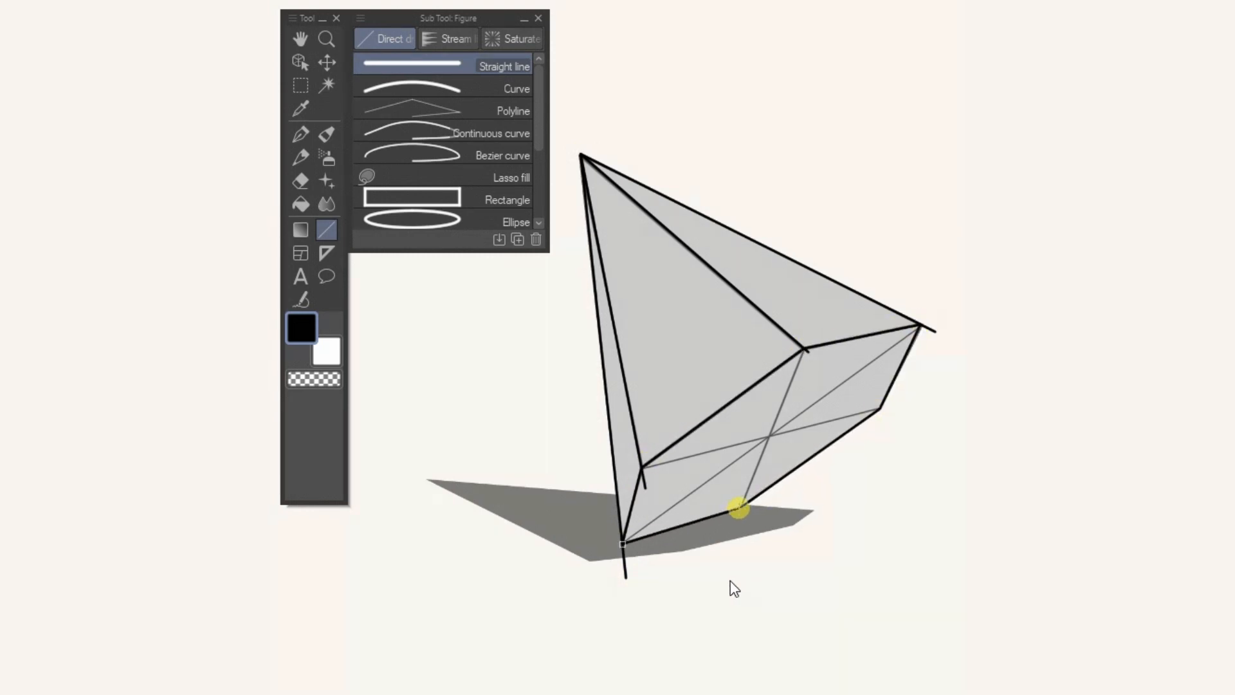
Step: Trim the overshooting line ends at the polyhedron's corners with the Vector eraser
left_click(301, 180)
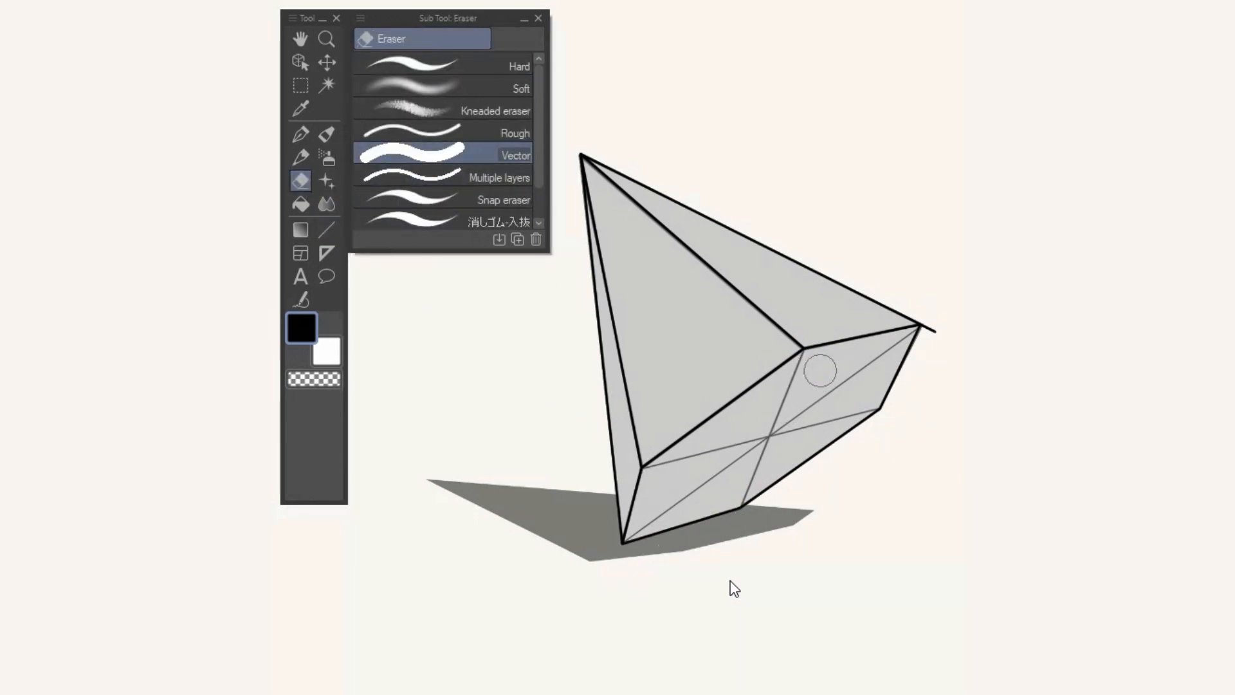
left_click(949, 331)
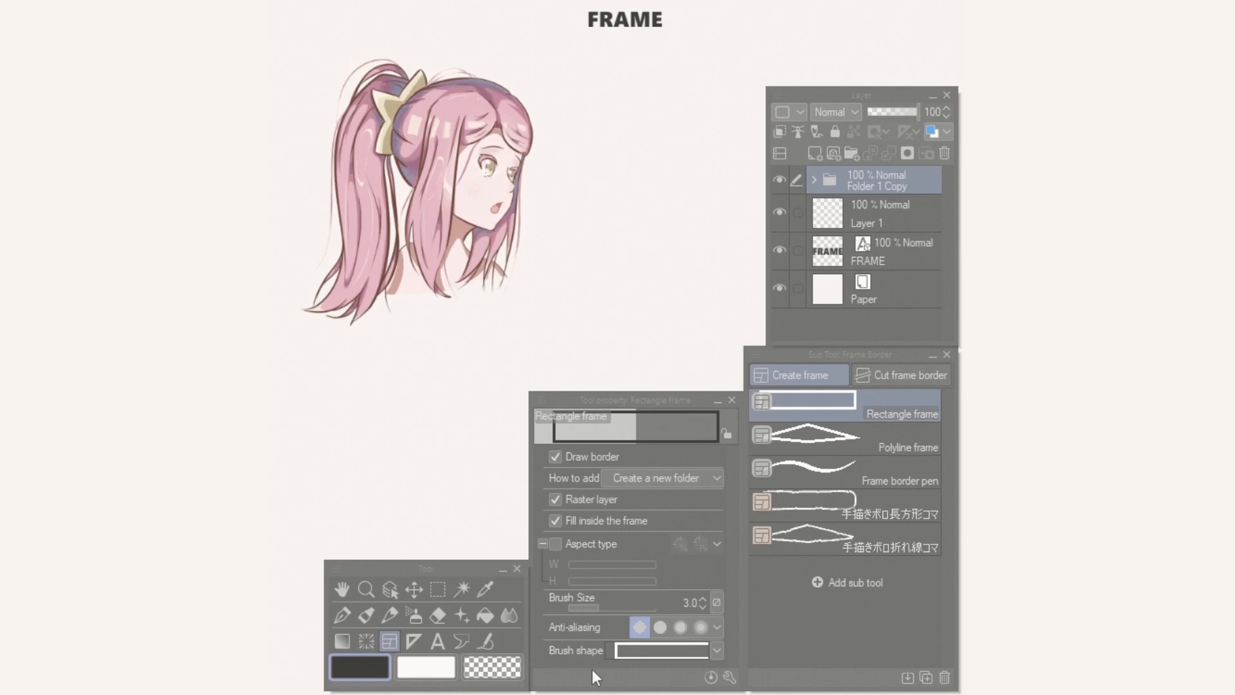
Step: Draw a rectangle frame over the pink-haired character and move Folder 1 Copy into the frame folder above its background
key("u")
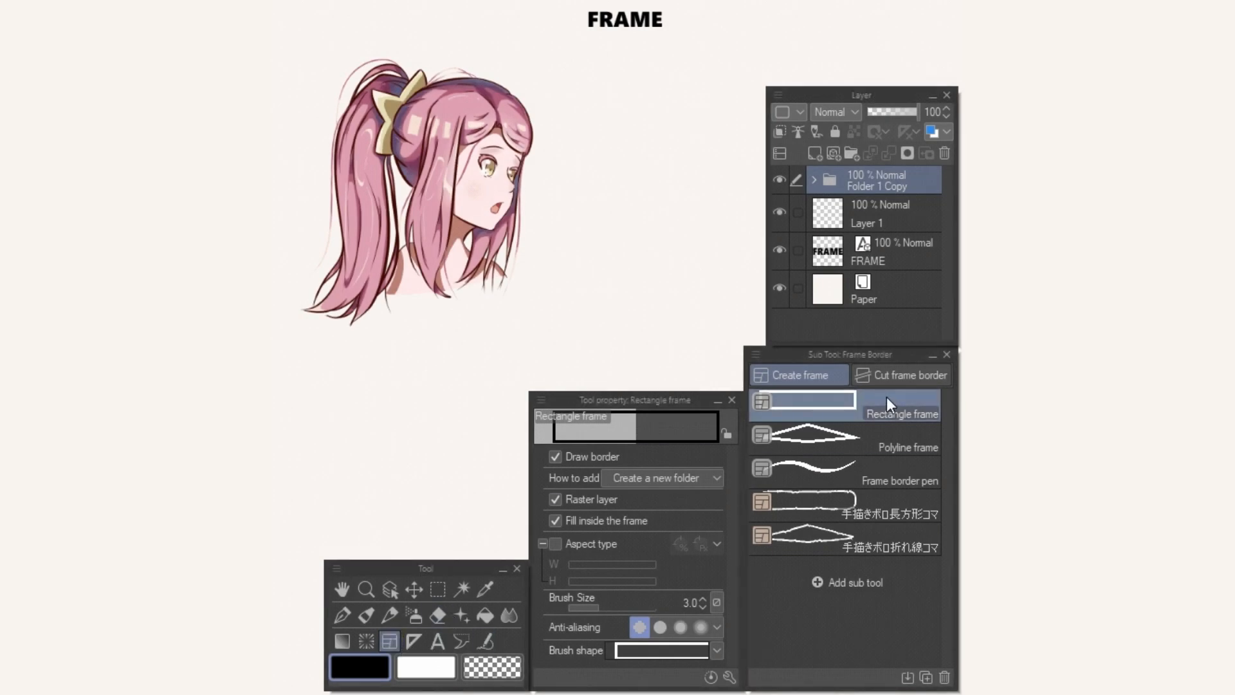
left_click_drag(294, 51, 714, 288)
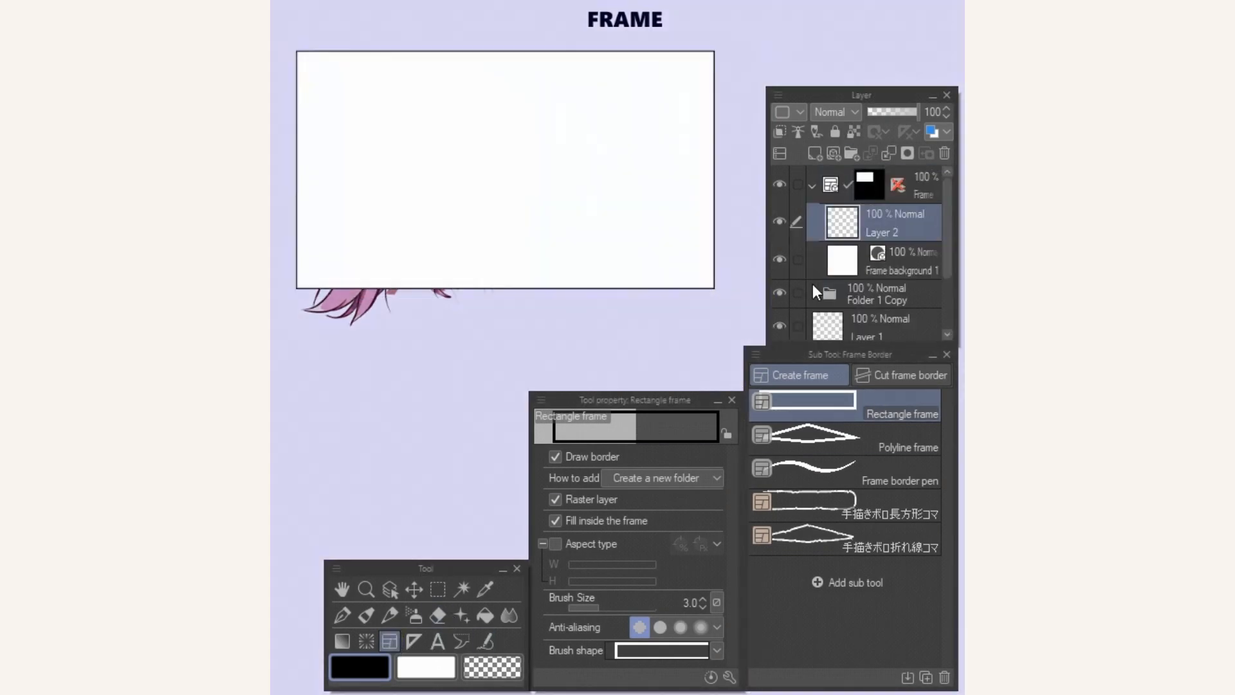
left_click(886, 292)
left_click_drag(886, 292, 883, 239)
Step: Reshape the frame with the Object tool by moving both upper corners inward and the lower-right corner downward
left_click(909, 191)
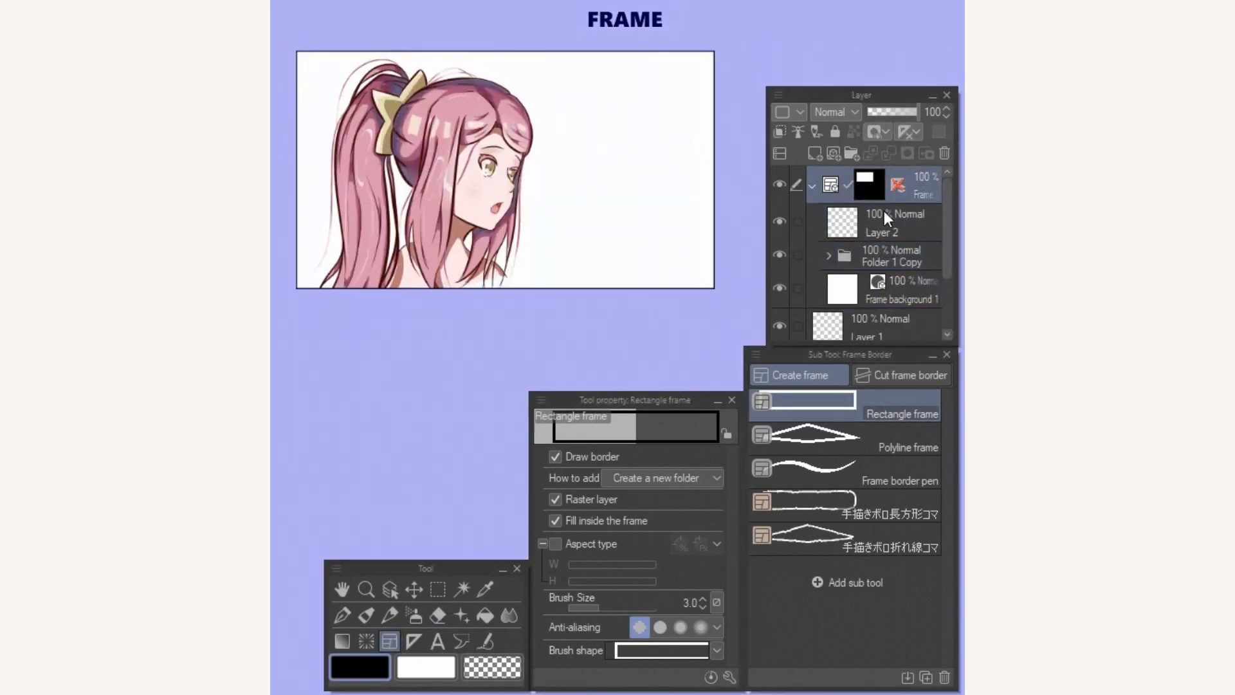
left_click(391, 590)
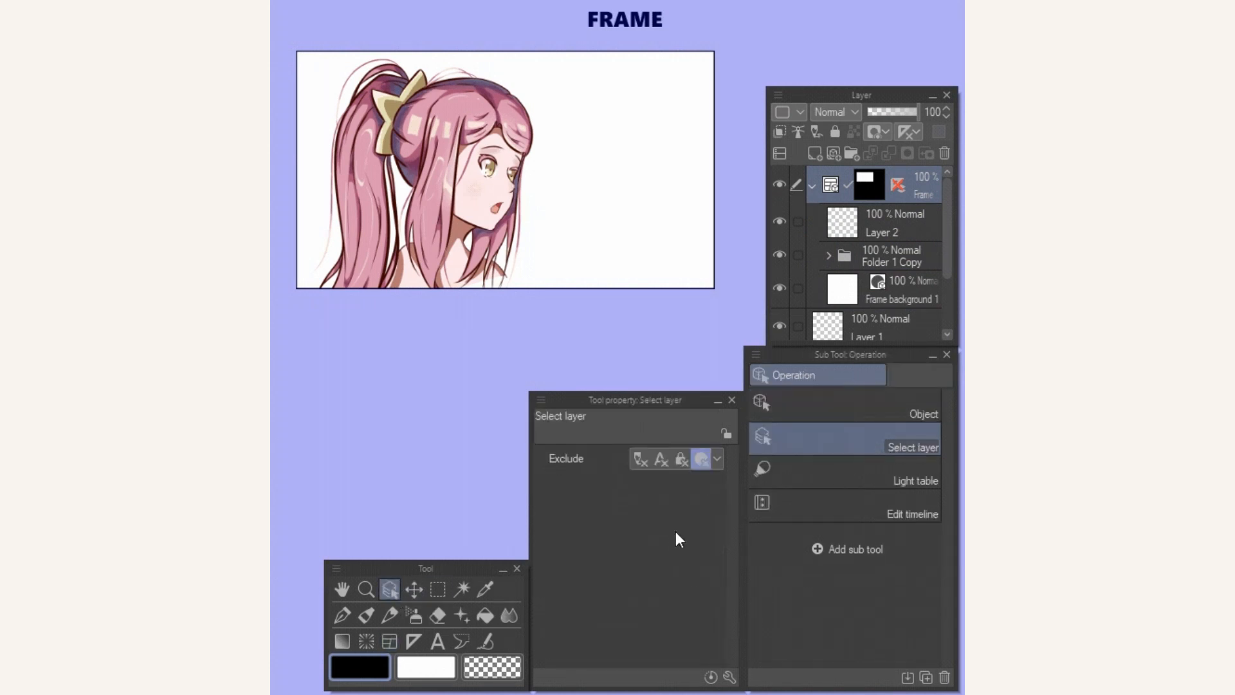
left_click(862, 412)
left_click_drag(714, 52, 649, 52)
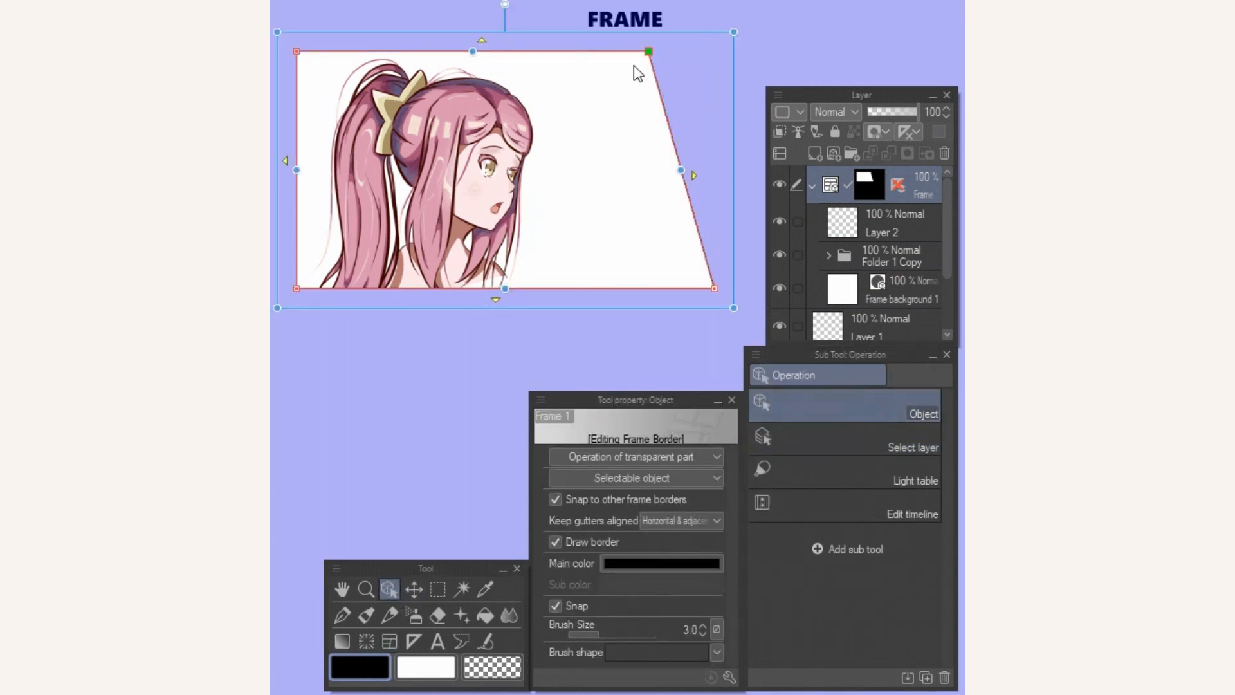
left_click_drag(297, 57, 320, 57)
left_click_drag(714, 289, 714, 326)
Step: Set the frame border's brush size to 10 and change its brush shape to a dashed line
left_click(689, 628)
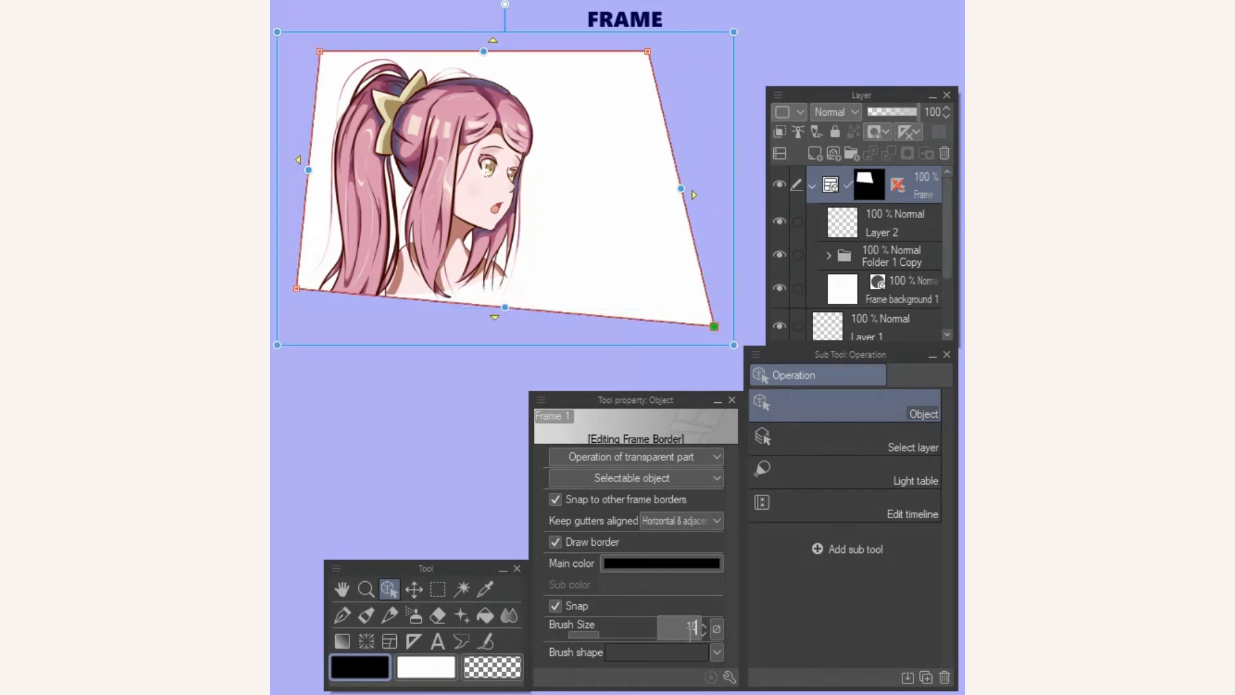
type("10")
key("Return")
left_click(714, 651)
left_click(703, 630)
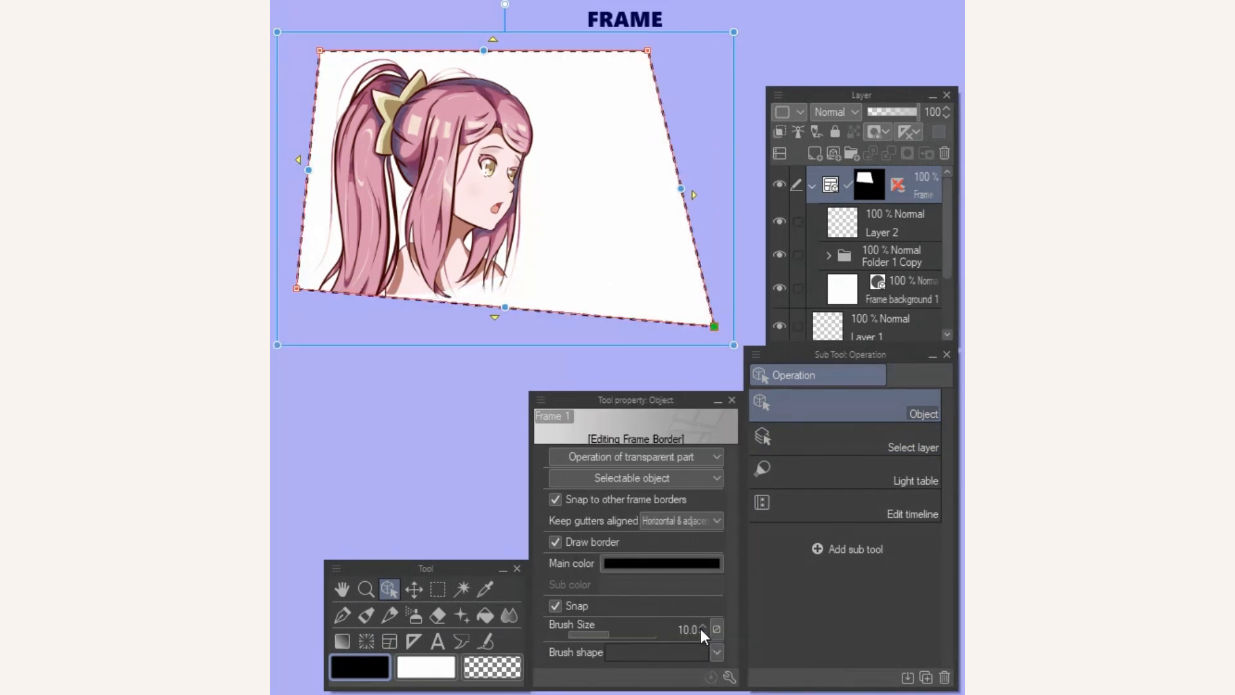
Step: Move the character in Folder 1 Copy downward inside the frame
left_click(889, 260)
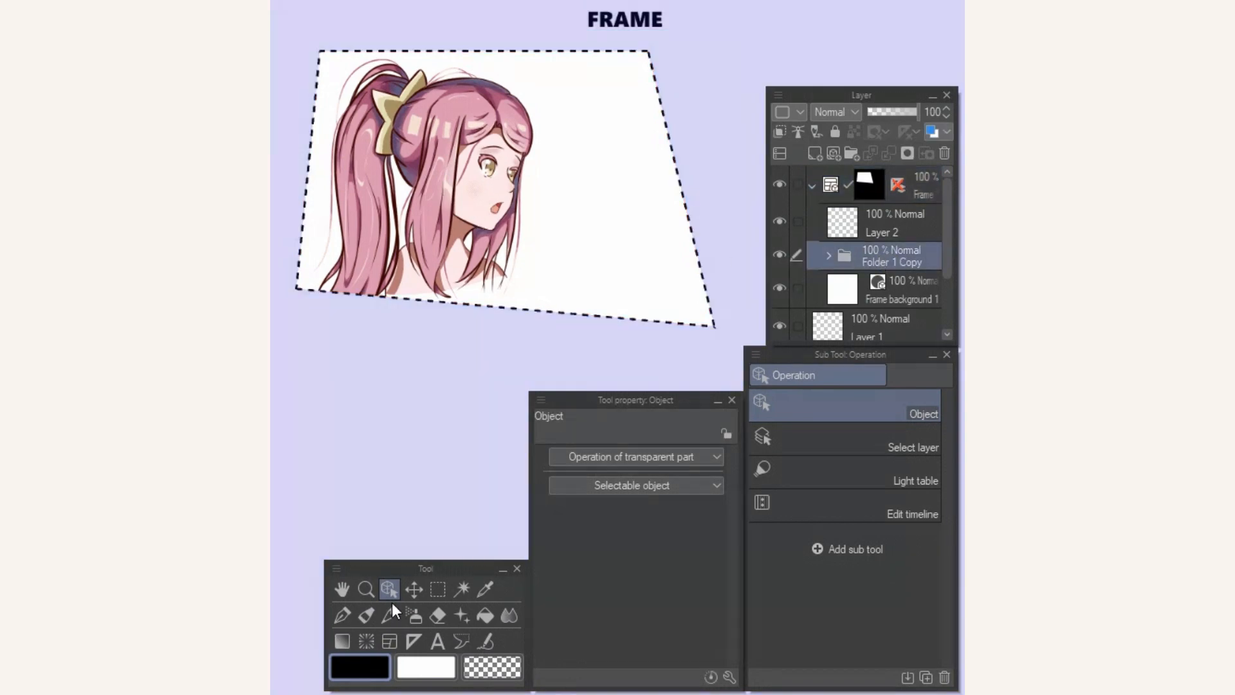
left_click(414, 589)
left_click_drag(437, 170, 447, 207)
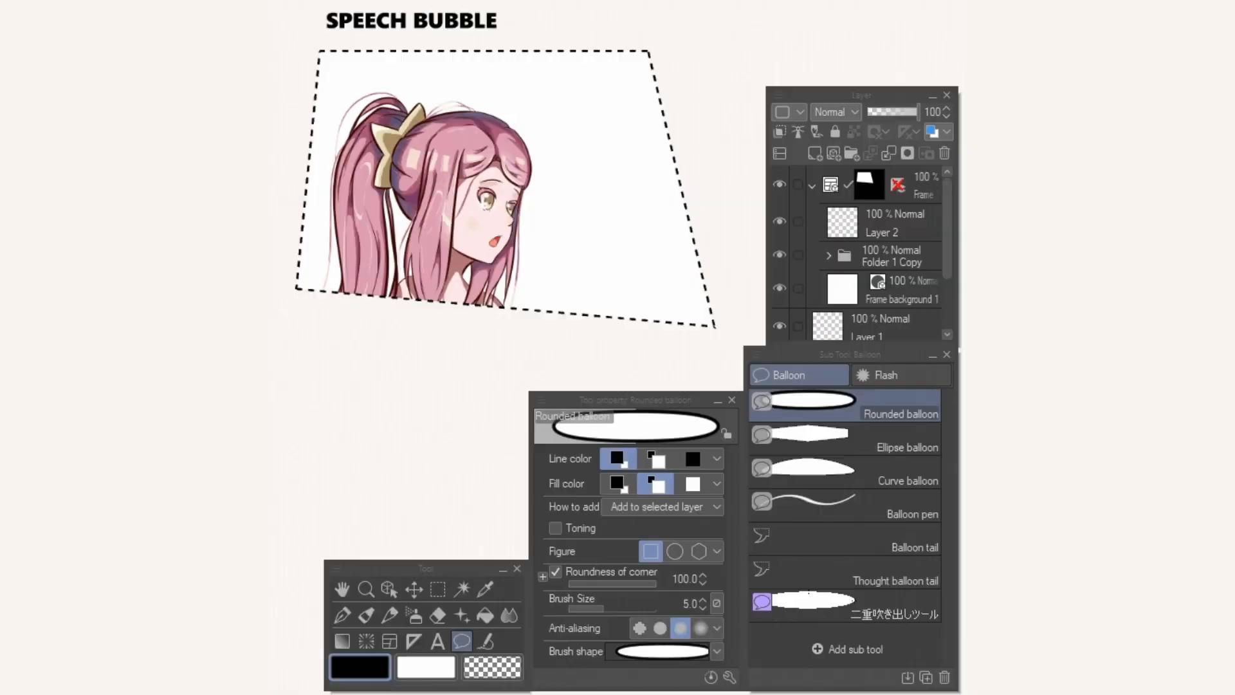
Step: Set the Rounded balloon's corner roundness to 25 and draw a square speech bubble over the frame's upper-right corner
left_click(683, 579)
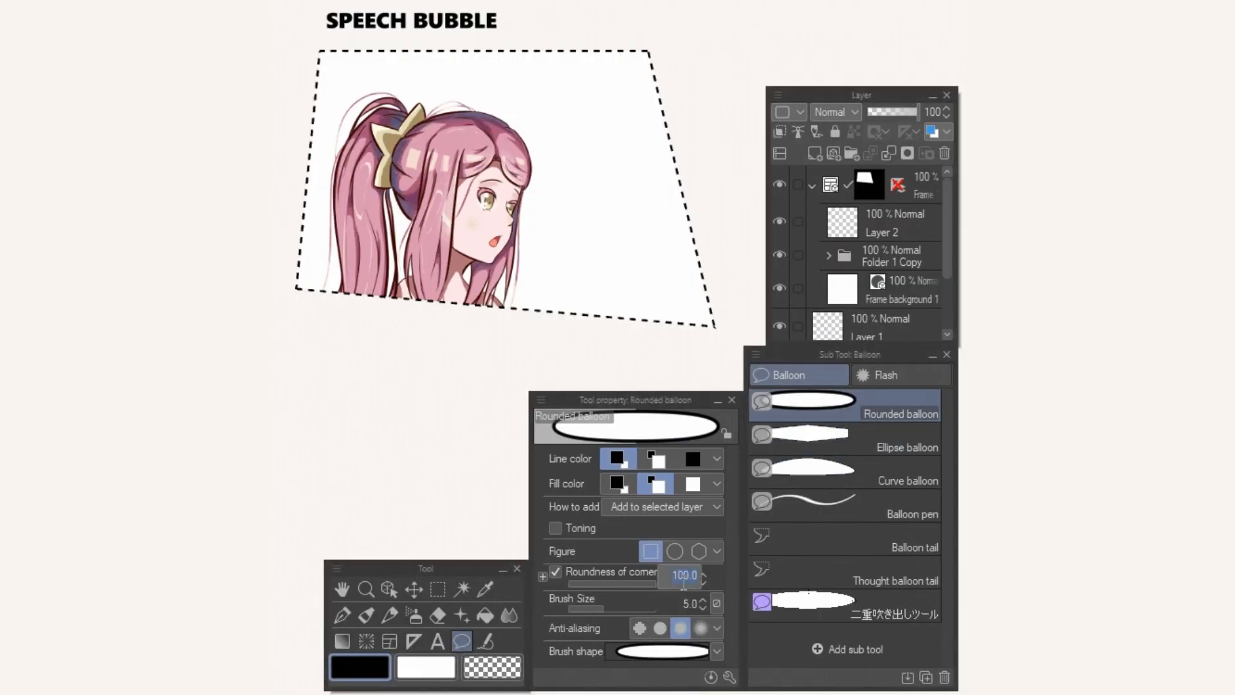
key("Return")
left_click_drag(589, 66, 708, 186)
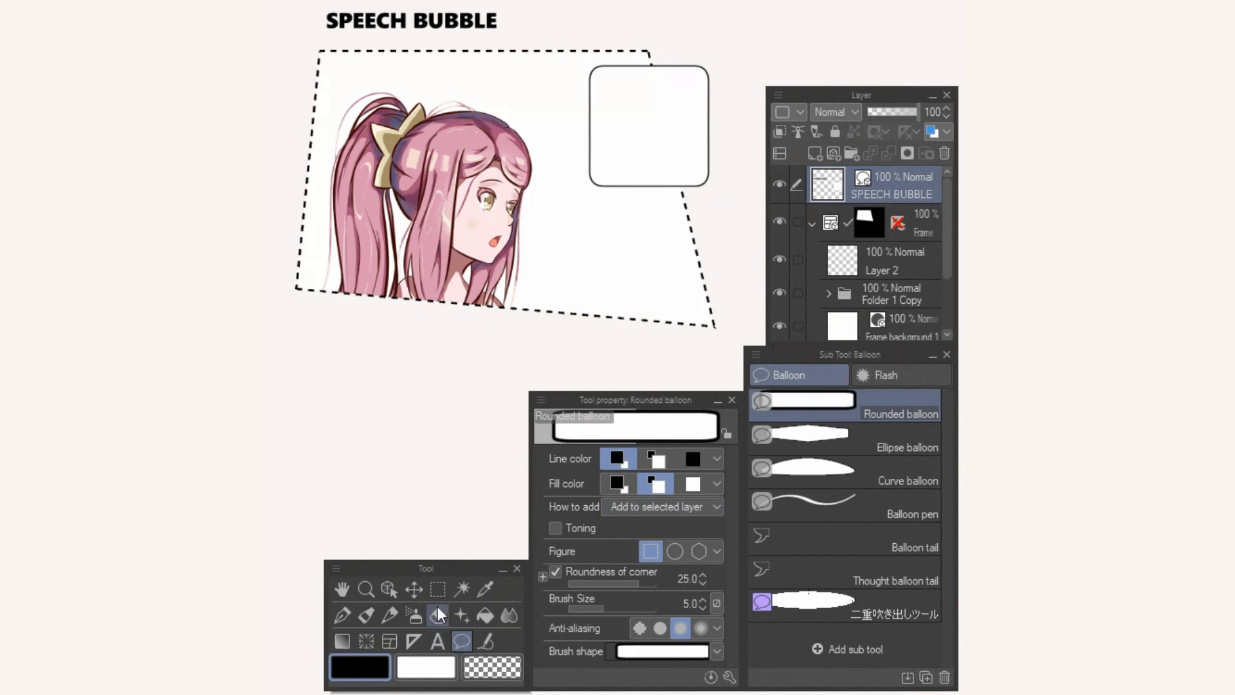
Step: Reshape the speech bubble with the Object tool, pulling its left and lower-right corner control points into larger, uneven curves
left_click(390, 586)
left_click(589, 108)
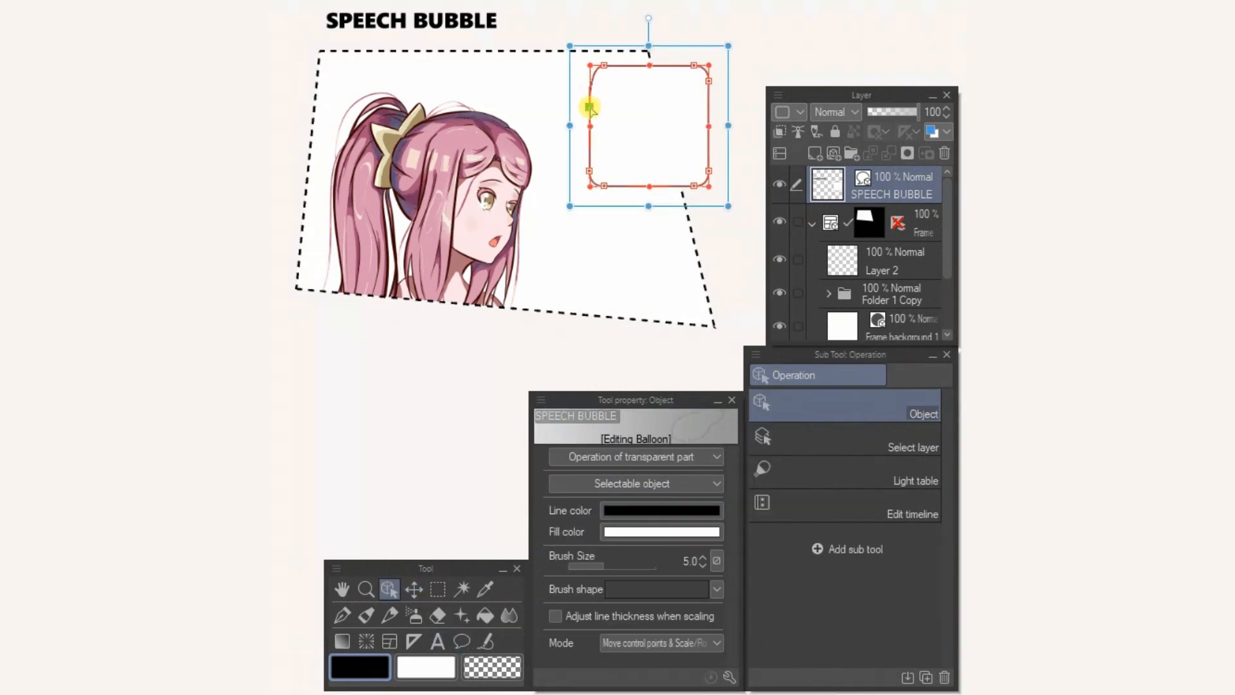
left_click_drag(695, 186, 709, 137)
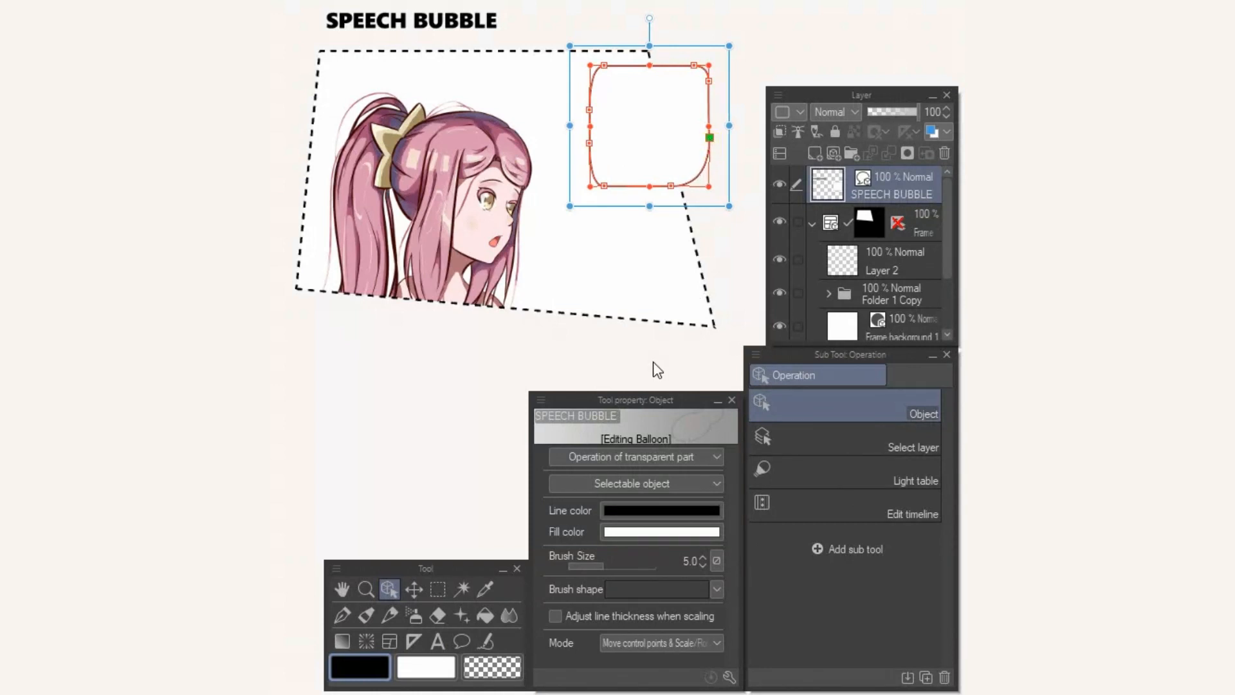
Step: Add a curved Spline balloon tail from the bubble's lower-left corner toward the character's mouth
left_click(461, 642)
left_click(843, 540)
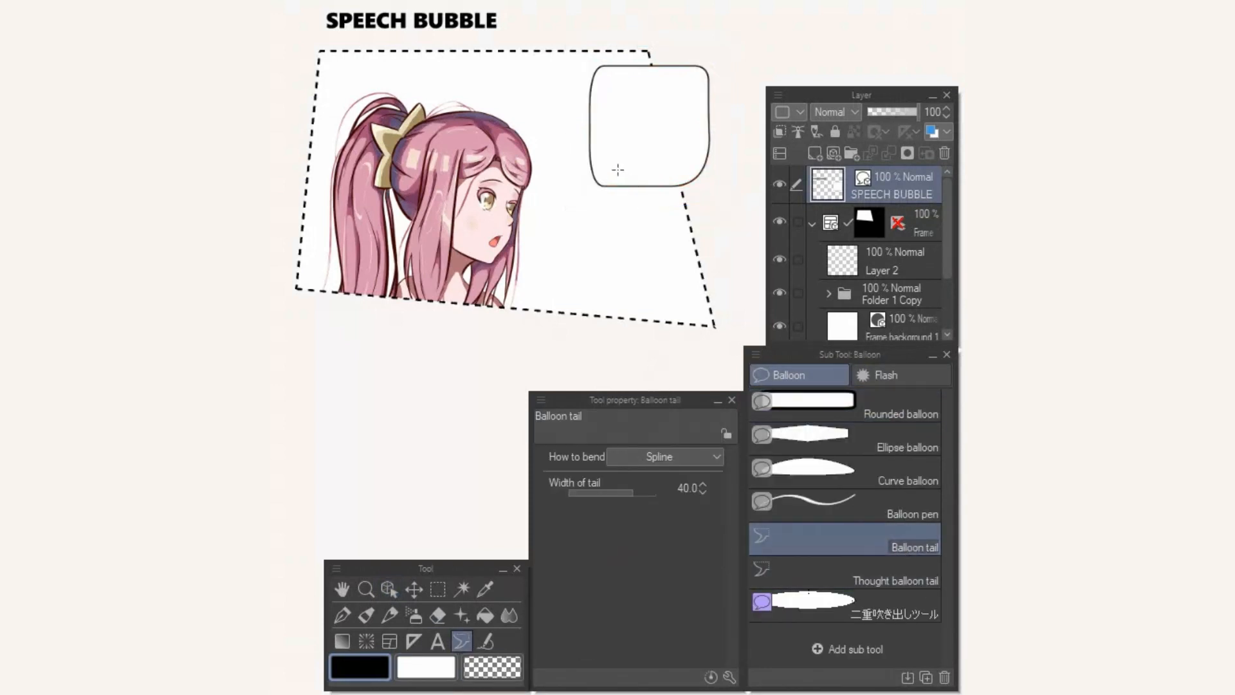
mouse_move(608, 168)
left_mouse_down()
mouse_move(574, 233)
mouse_move(551, 248)
left_mouse_up()
double_click(538, 247)
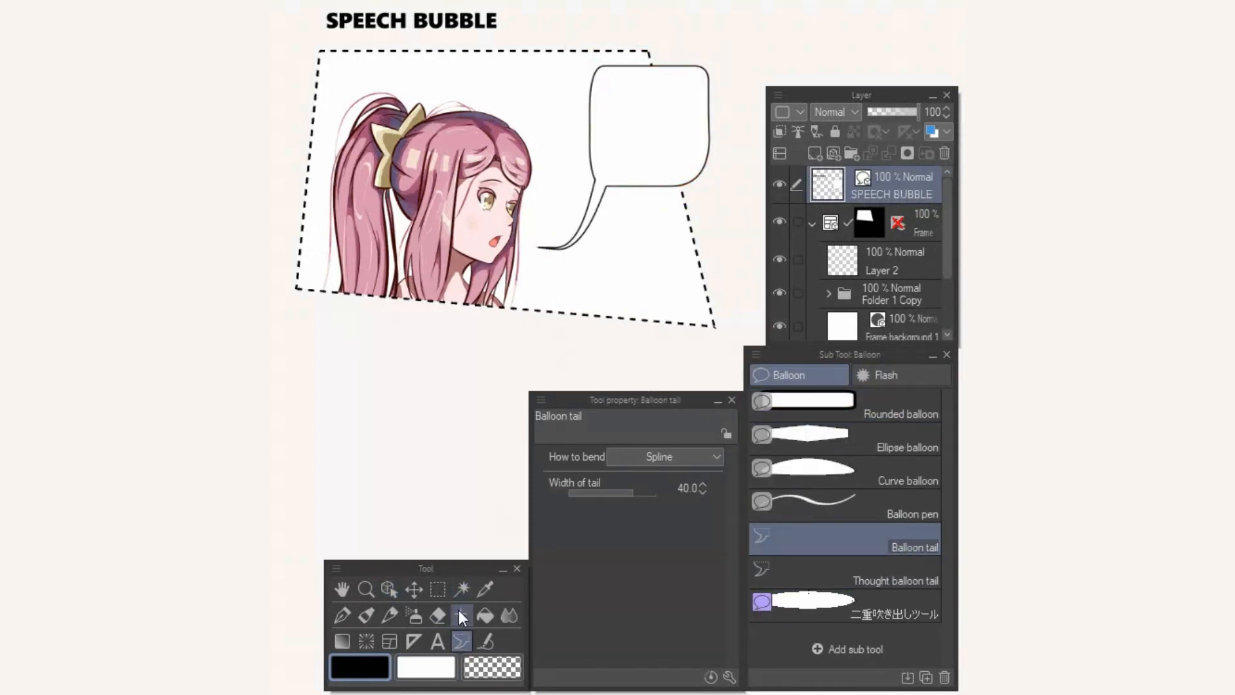
Step: Add the text "Hello world !" on two lines inside the speech bubble and centre its alignment
left_click(438, 641)
left_click(648, 130)
type("Hello")
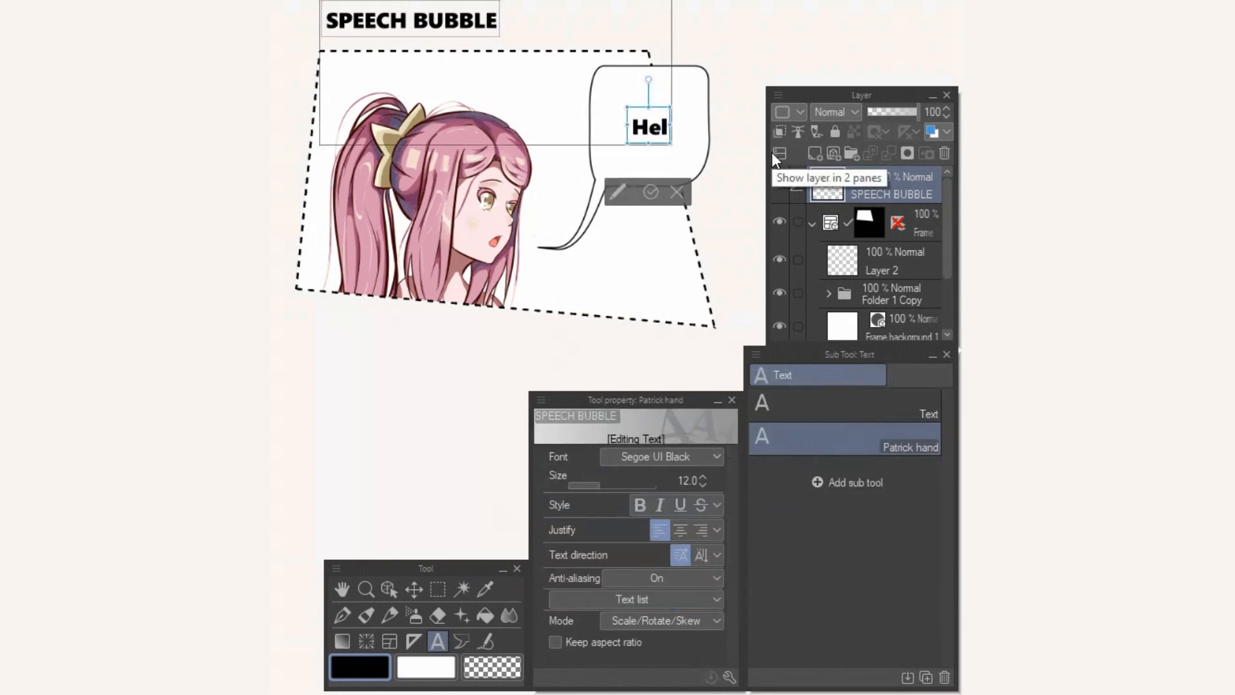
key("Return")
type("world !")
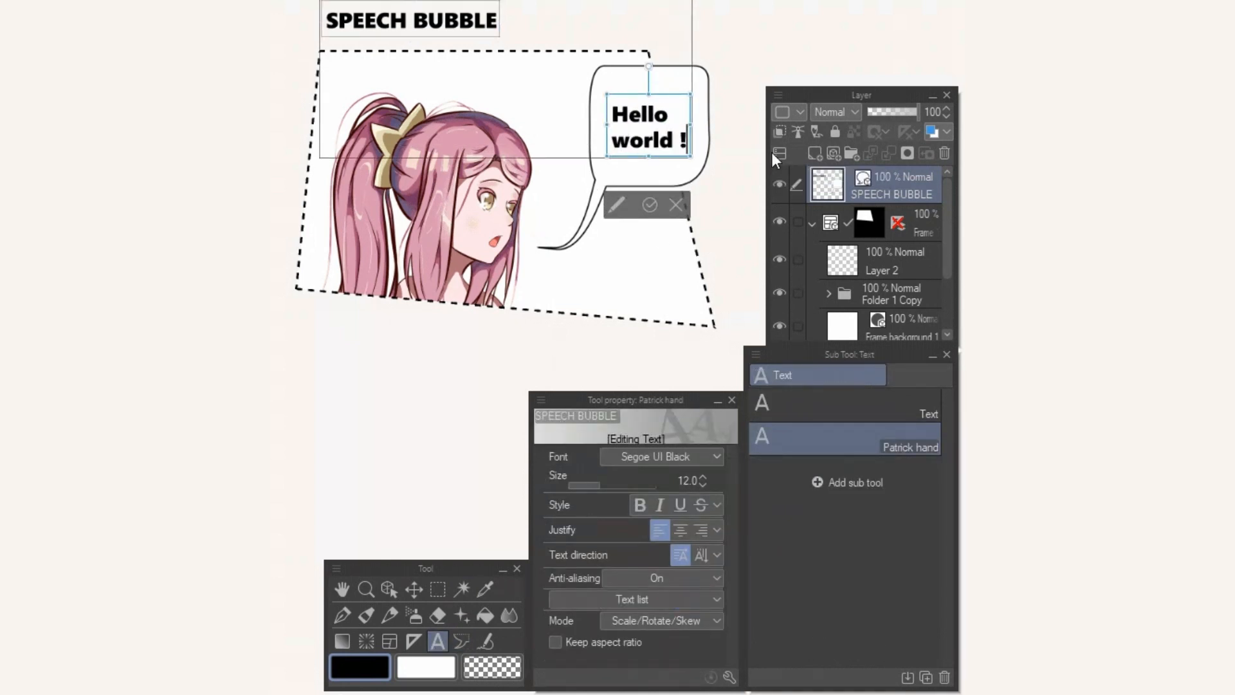
left_click_drag(613, 115, 689, 146)
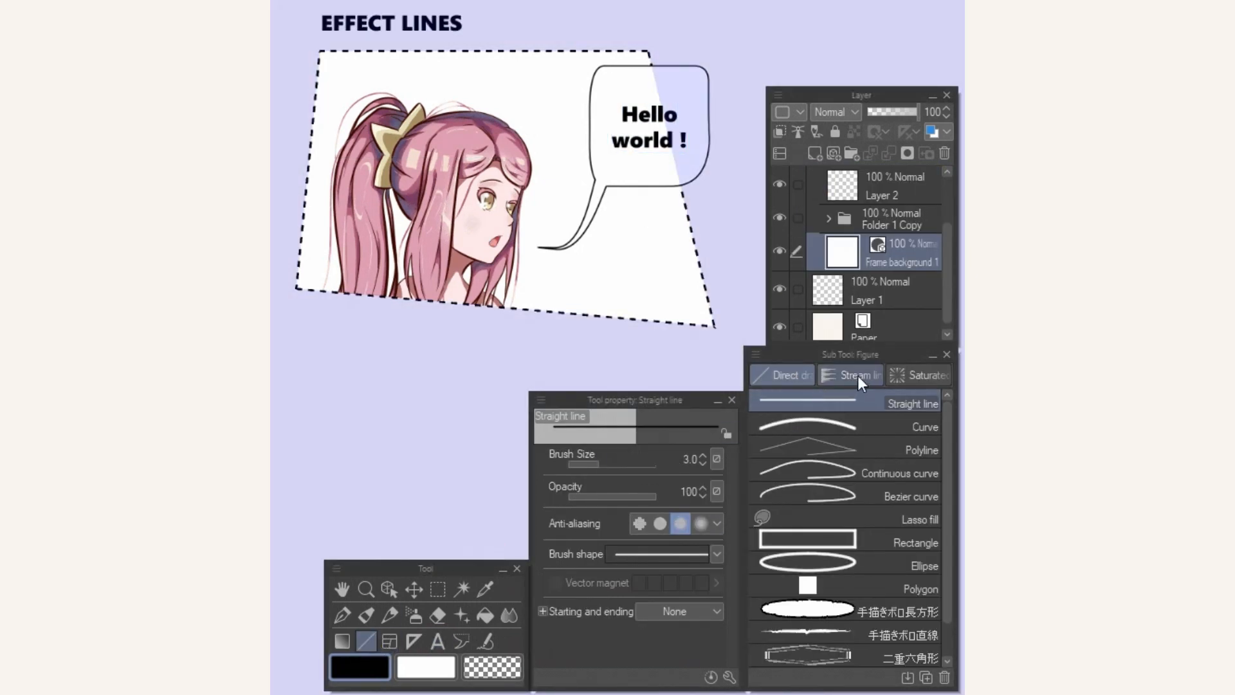
Step: Draw Dense saturated lines radiating from the frame's upper-left area behind the character, and move a reference-line control point closer to the centre
left_click(905, 372)
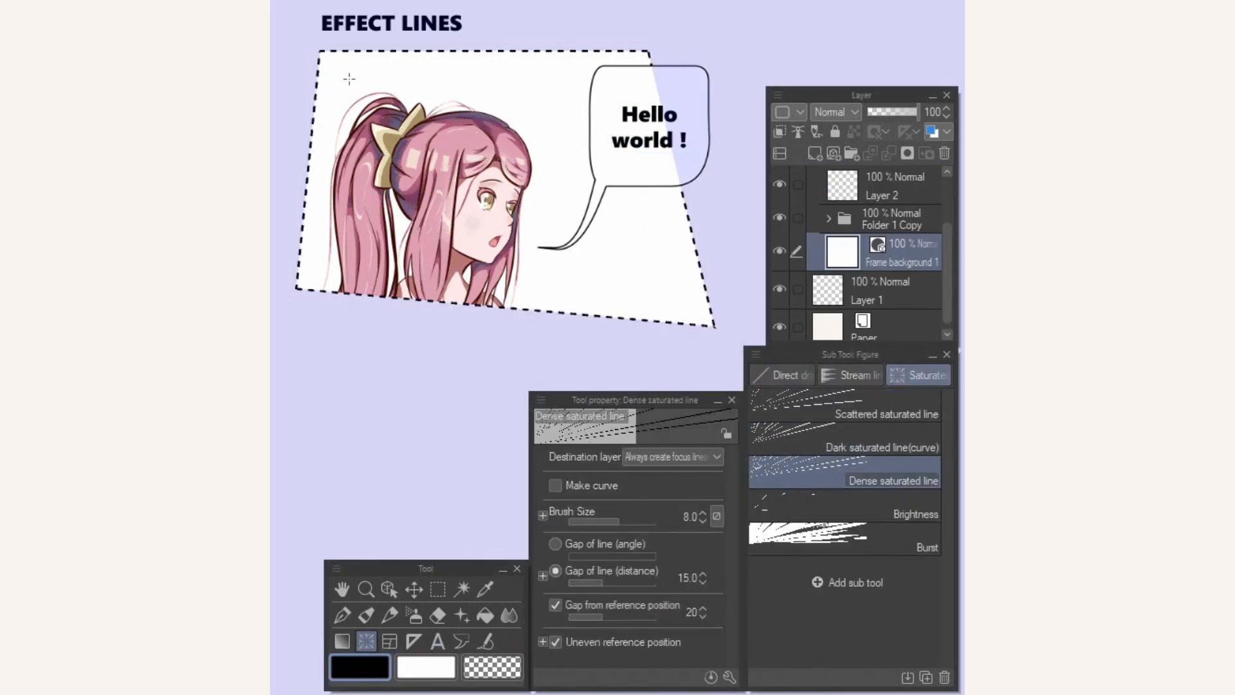
left_click_drag(349, 78, 453, 171)
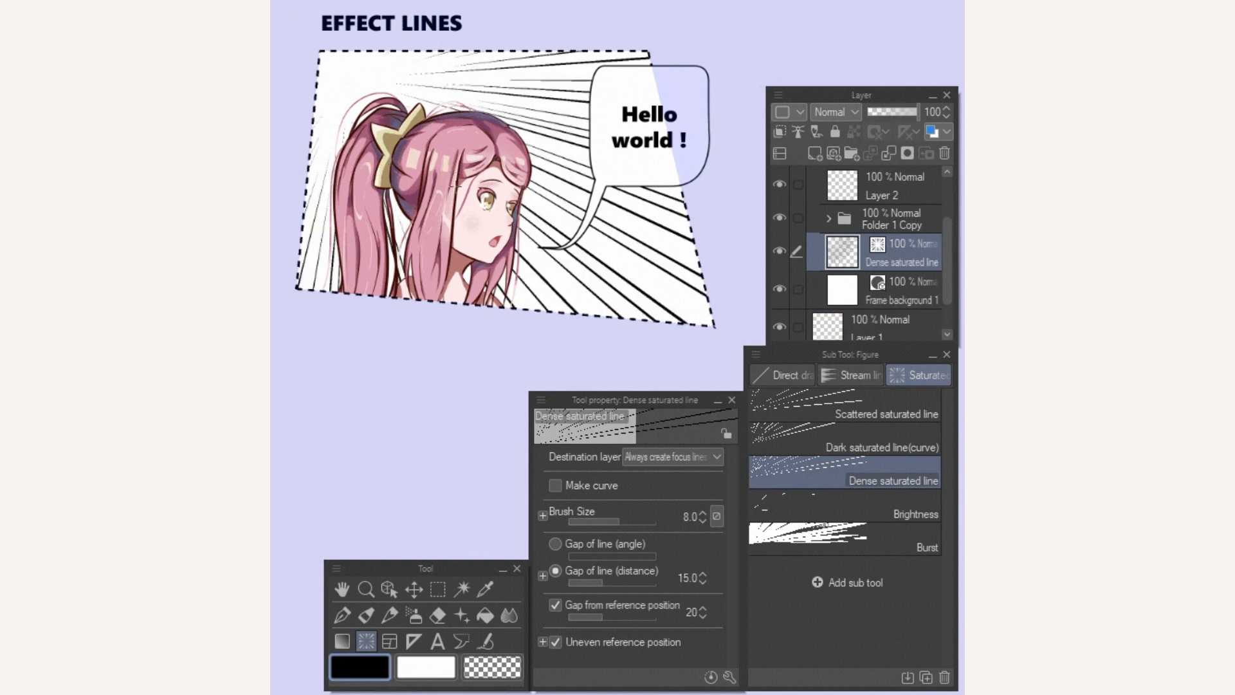
left_click(394, 589)
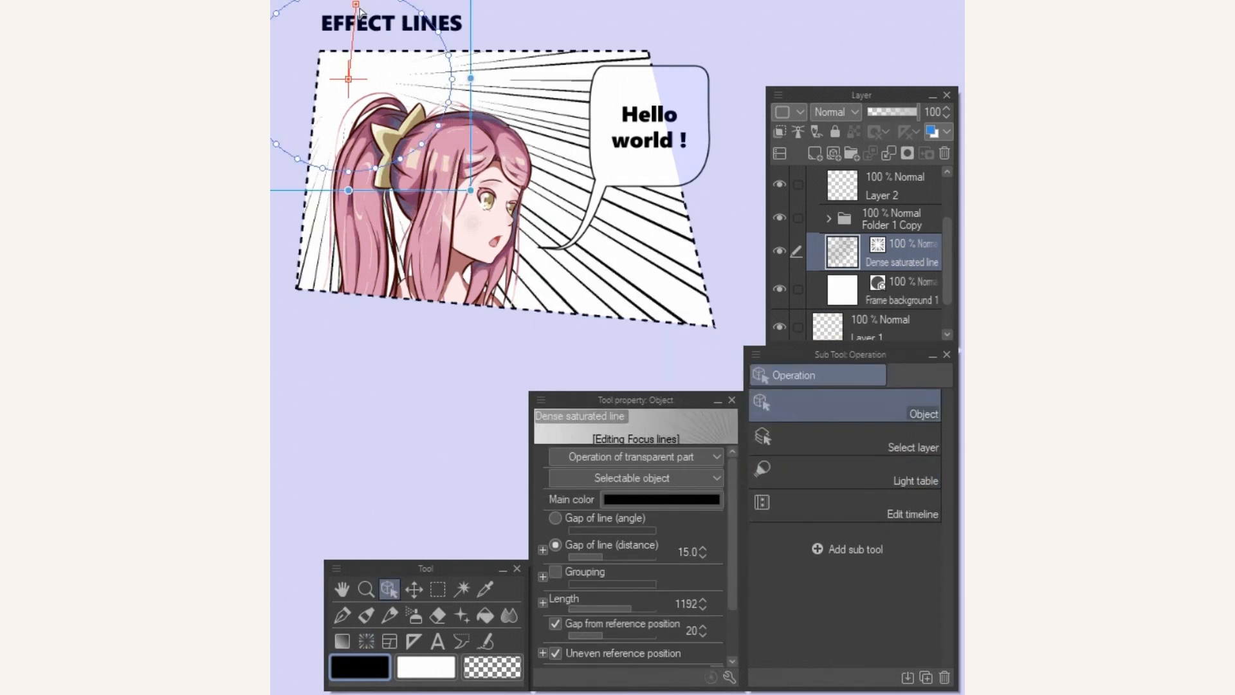
left_click_drag(360, 9, 370, 54)
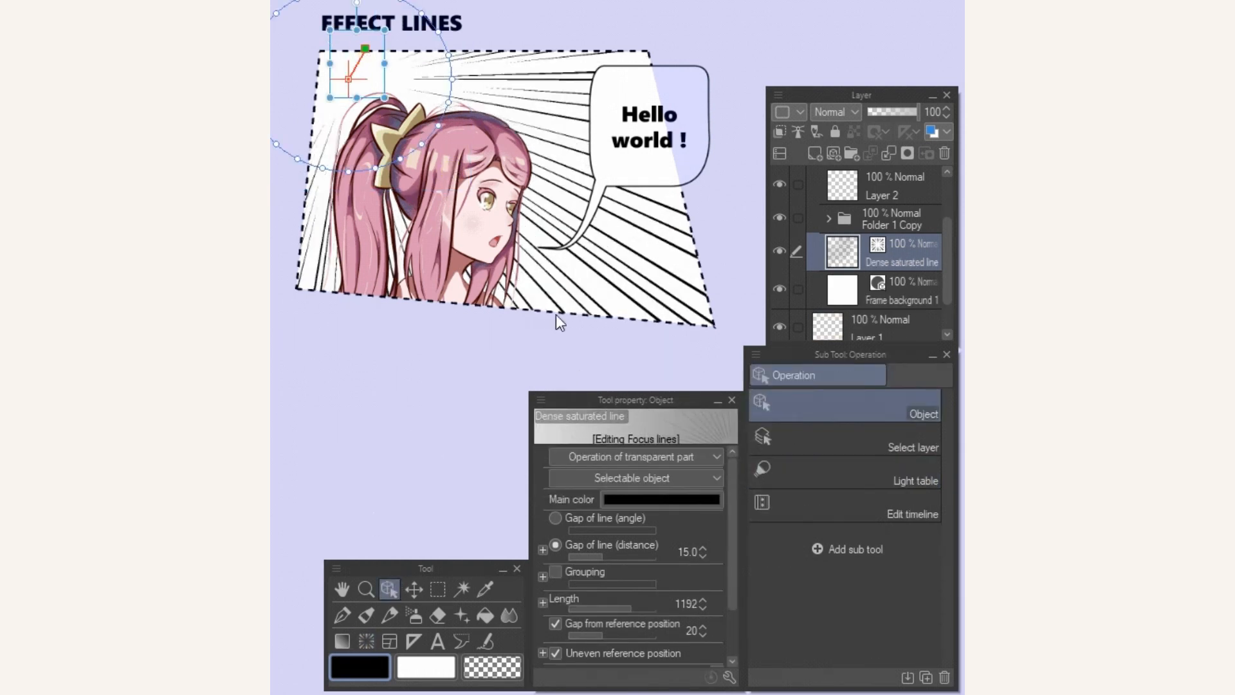
Step: Set the brush size of the dense saturated lines to 50
left_click_drag(732, 605, 731, 653)
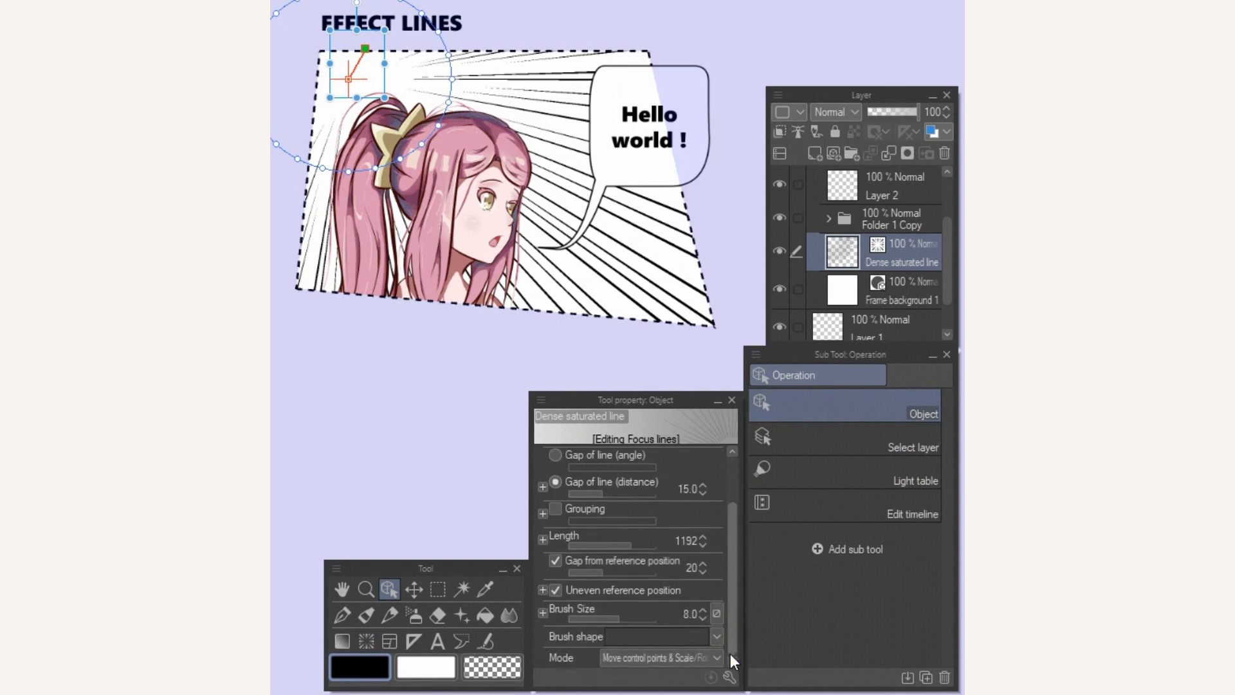
left_click(691, 610)
type("50")
key("Return")
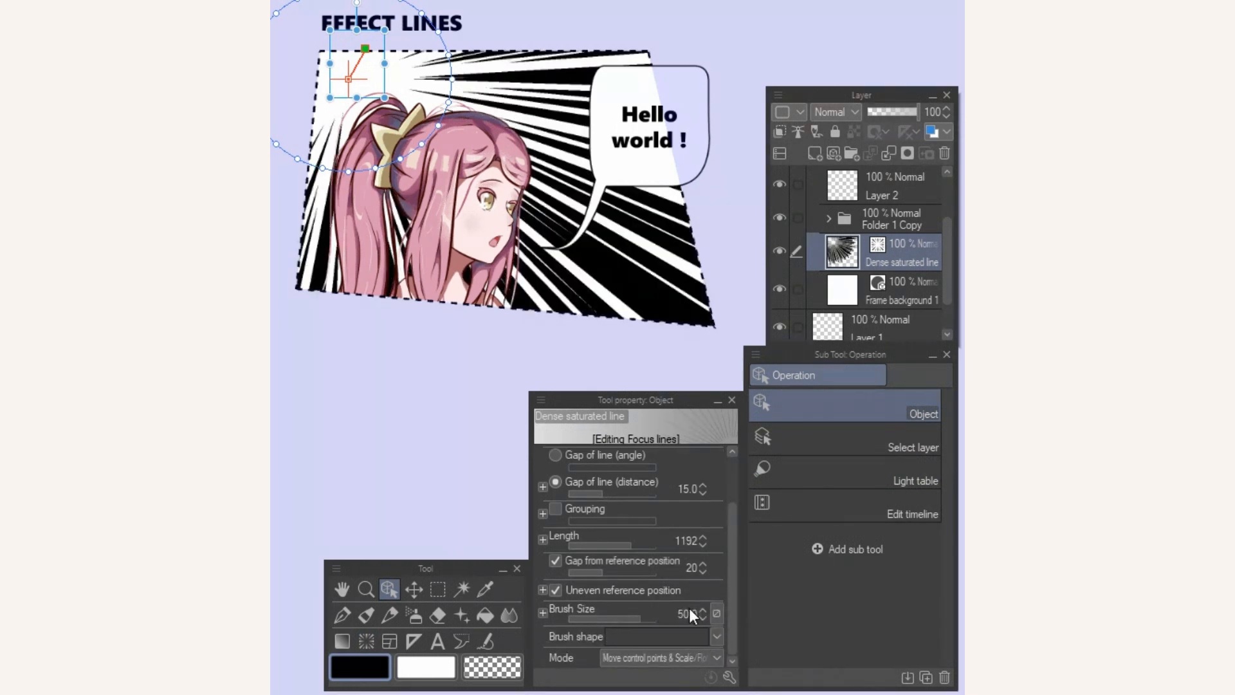
Step: Change the brush shape of the dense saturated lines to a star pattern
left_click(718, 637)
scroll(697, 585, "down", 5)
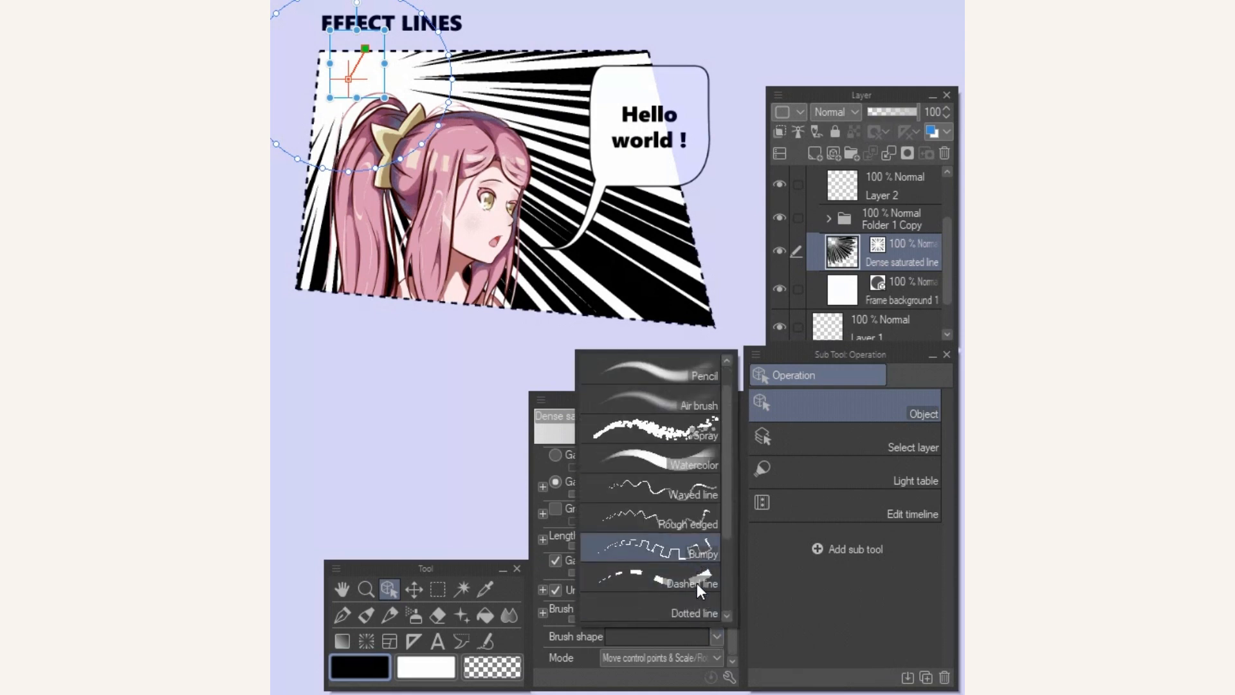
left_click(689, 558)
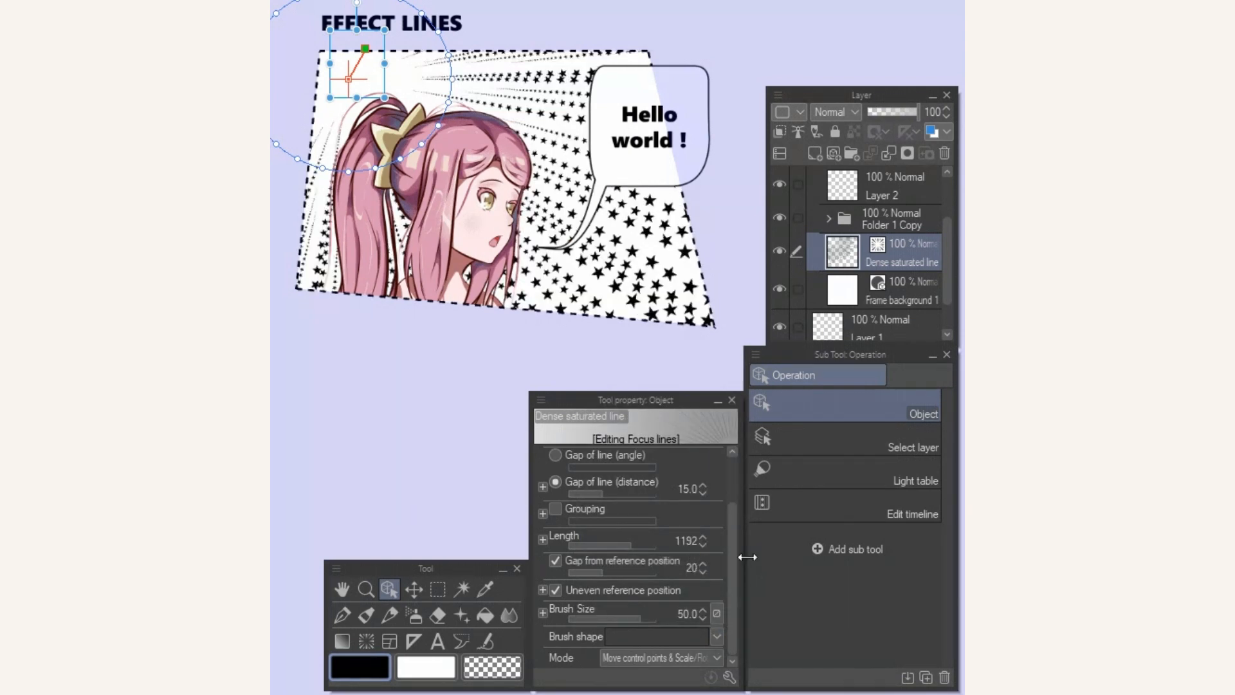
left_click(853, 325)
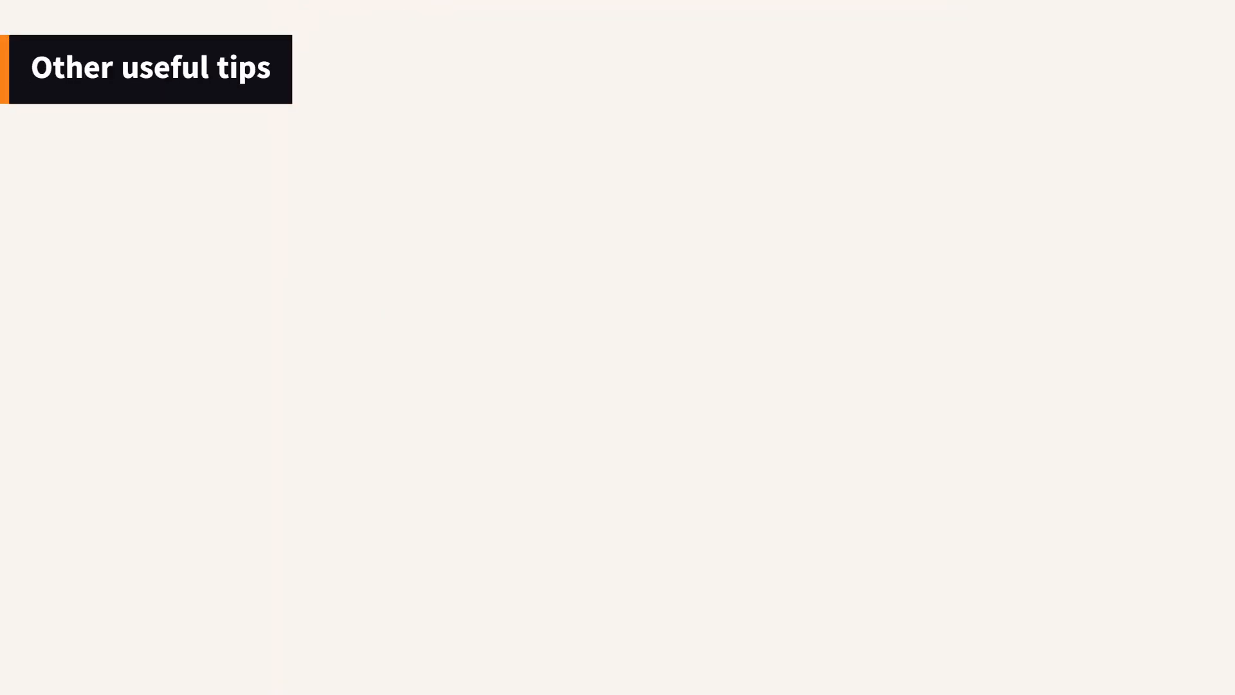